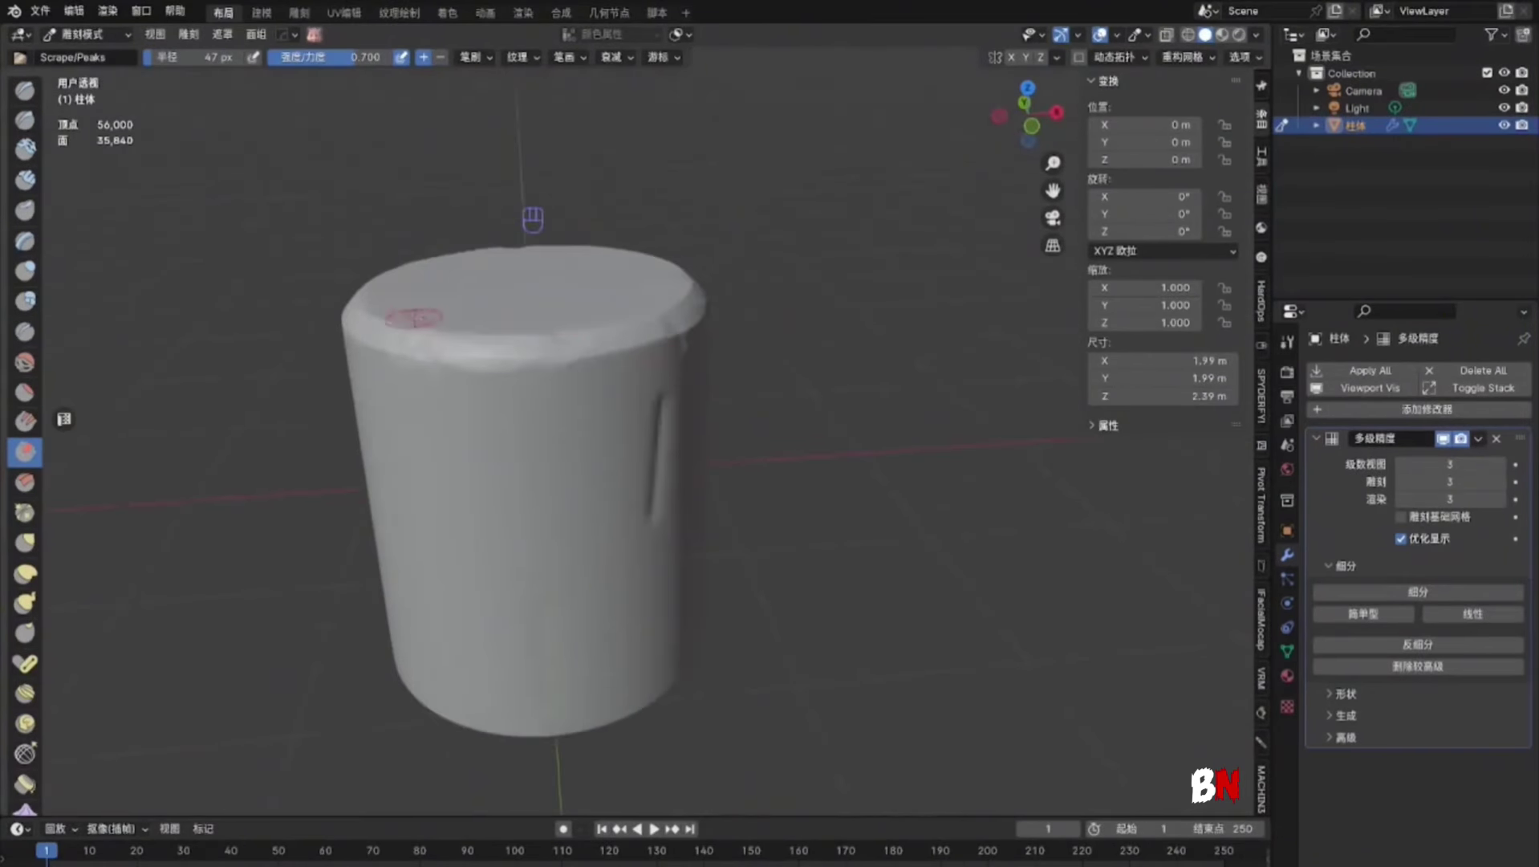
Carve a short stroke into the cylinder's side with the Draw Sharp brush
mouse_move(412, 316)
middle_down()
mouse_move(257, 333)
mouse_move(240, 373)
middle_up()
click(24, 120)
mouse_move(522, 353)
middle_down()
mouse_move(533, 422)
mouse_move(514, 337)
middle_up()
middle_drag(557, 463, 578, 522)
drag(576, 504, 552, 552)
middle_drag(687, 515, 657, 419)
scroll(656, 420, down, 3)
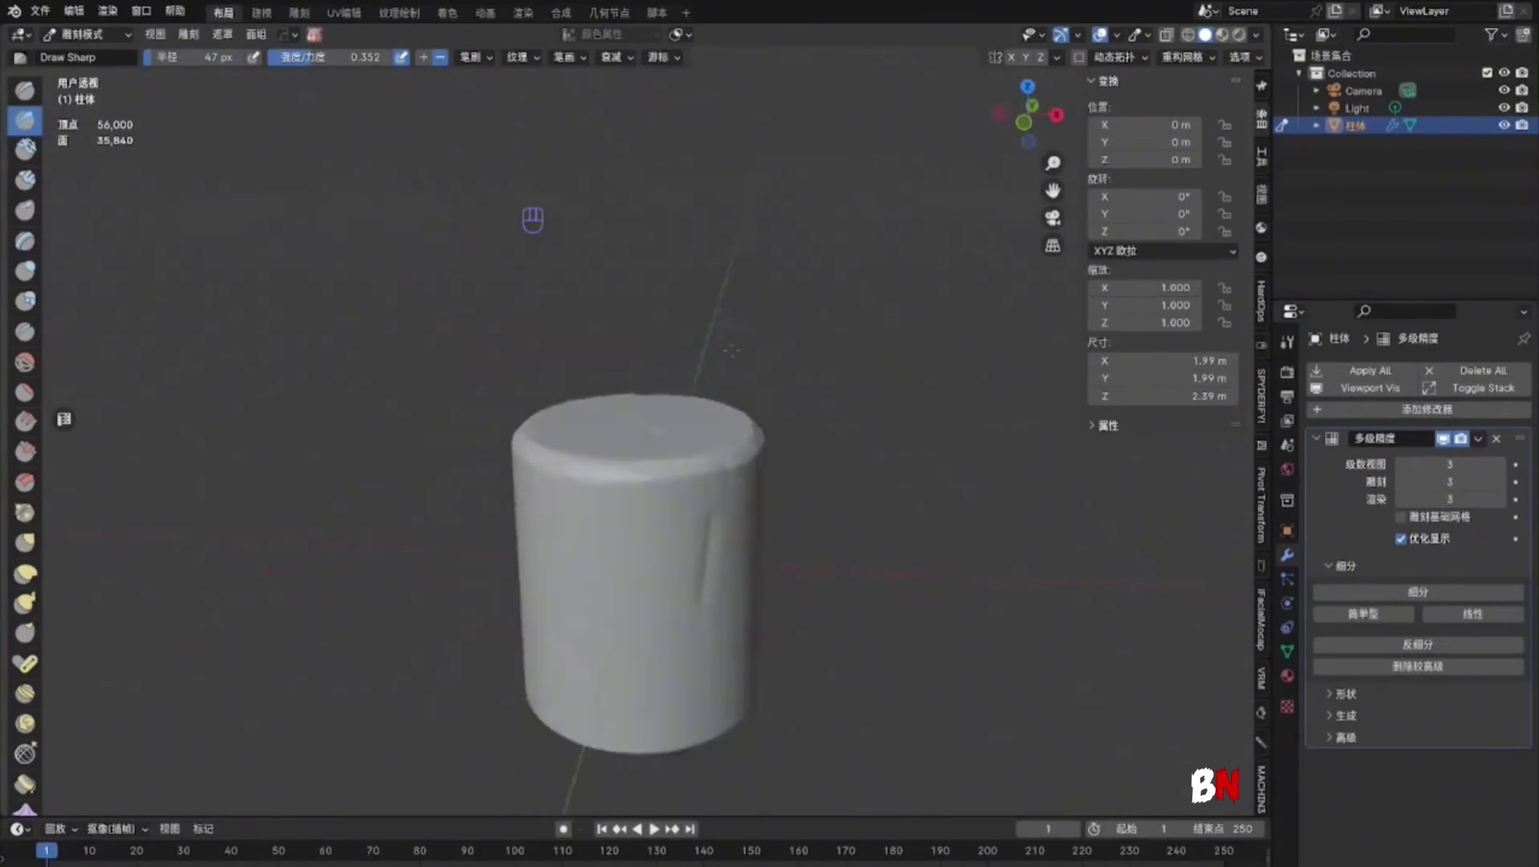
Return the cylinder to Object Mode and shade it smooth
click(103, 34)
click(88, 55)
middle_drag(481, 265, 538, 289)
right_click(537, 268)
click(514, 110)
scroll(886, 357, up, 4)
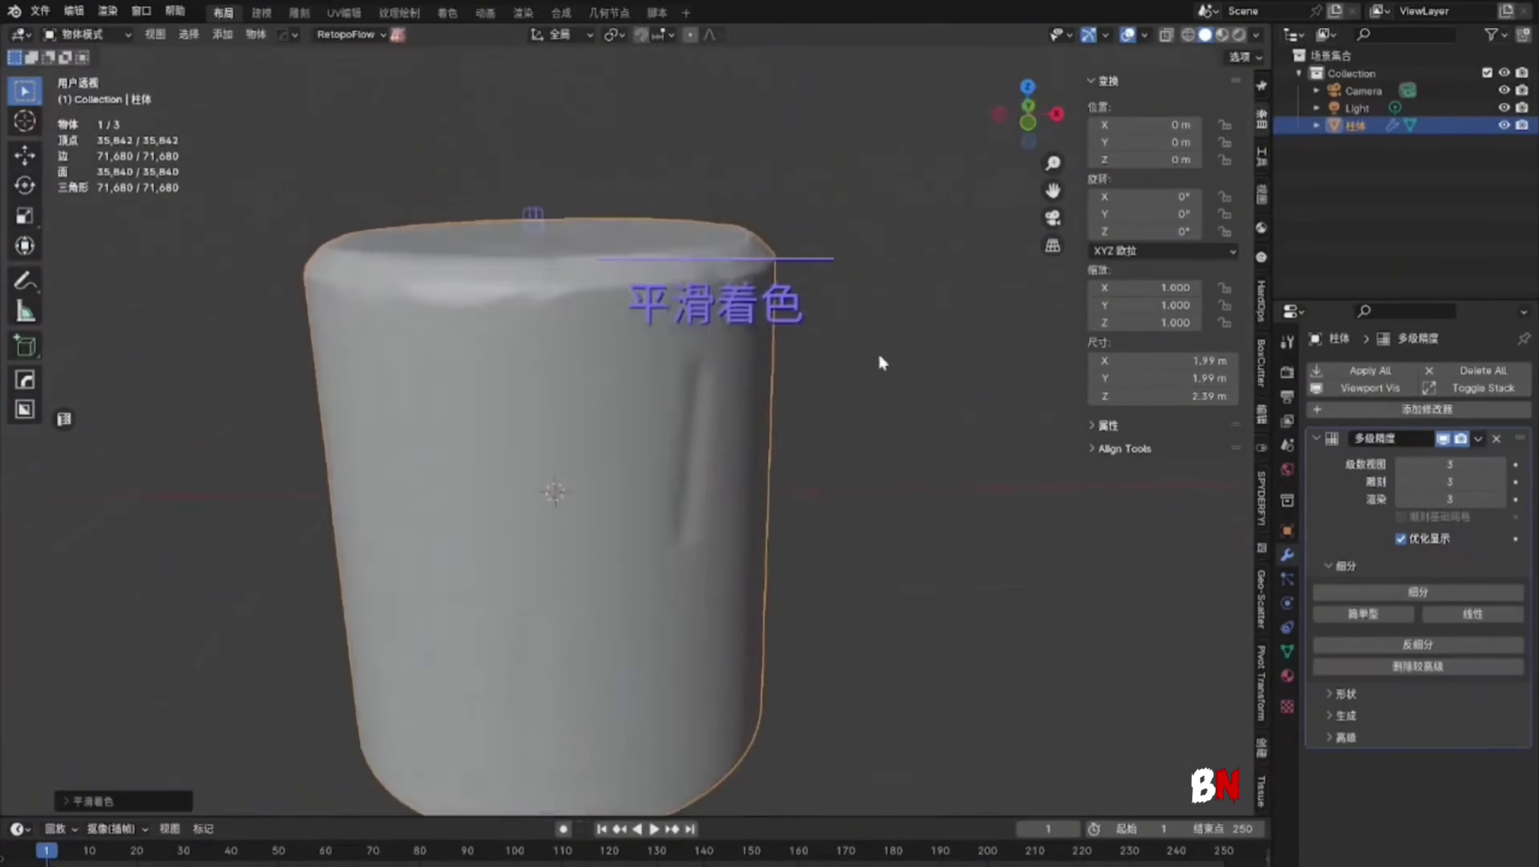
Raise the cylinder to stand on the plane, and scale the plane to about 4.74 m with its scale applied
click(886, 357)
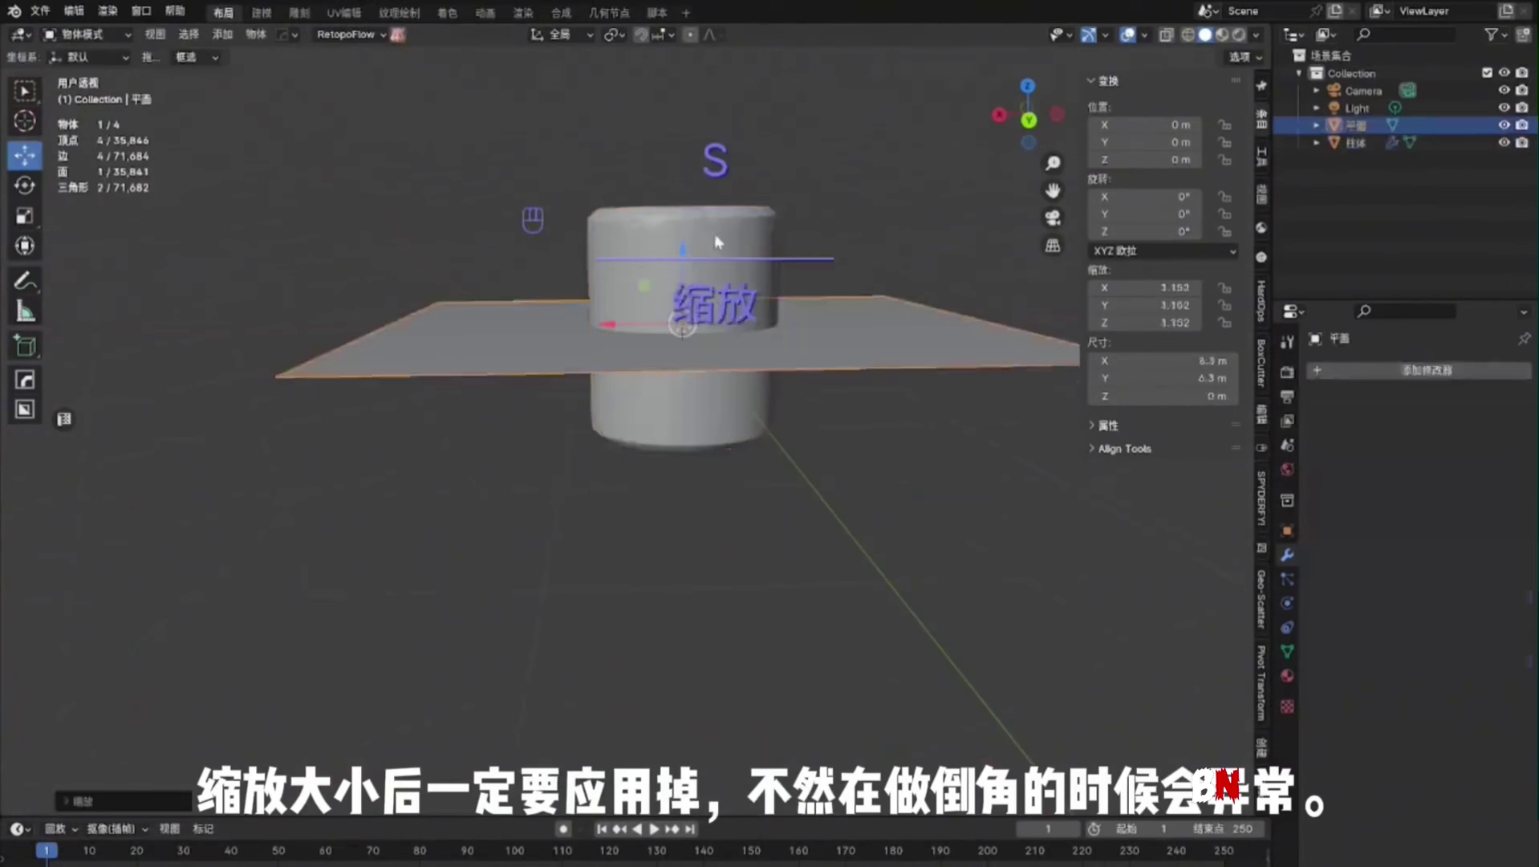
click(687, 255)
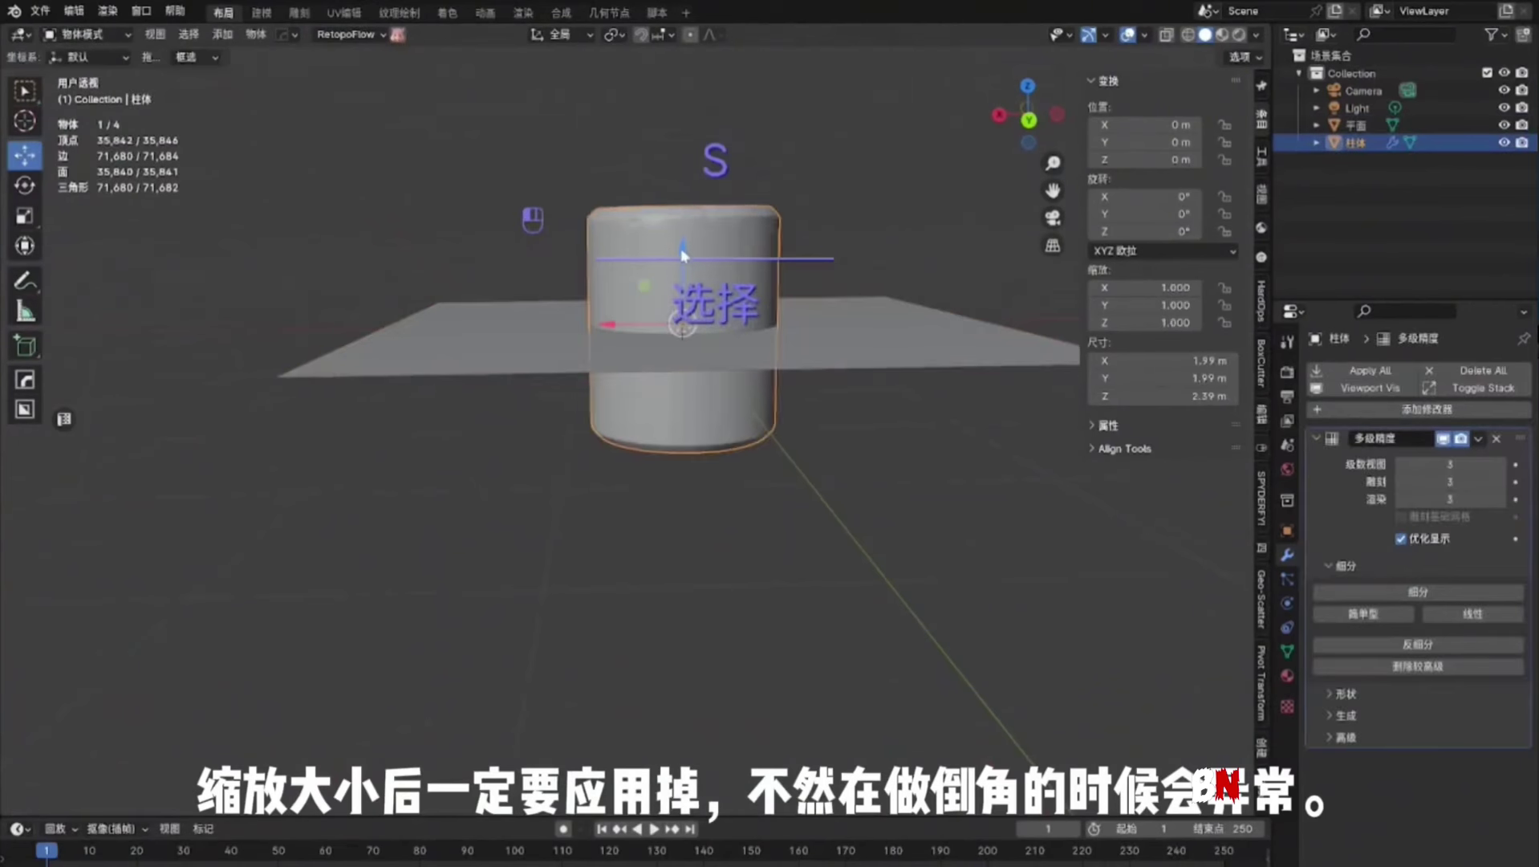
drag(687, 255, 697, 129)
middle_drag(697, 128, 847, 353)
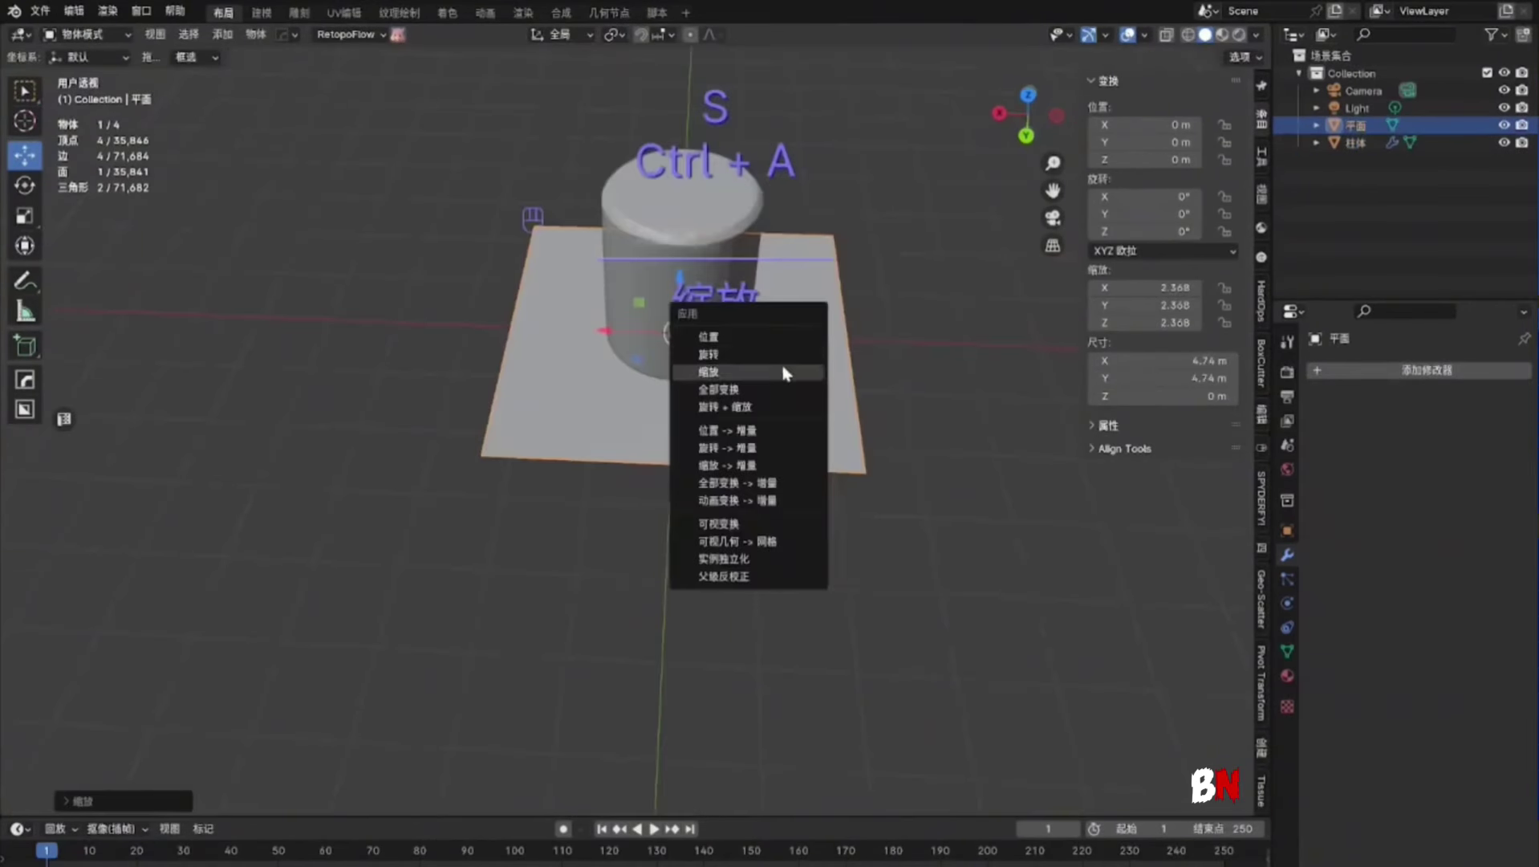
click(783, 359)
Divide the plane into four quarters in Edit Mode with two centred perpendicular loop cuts
key(Tab)
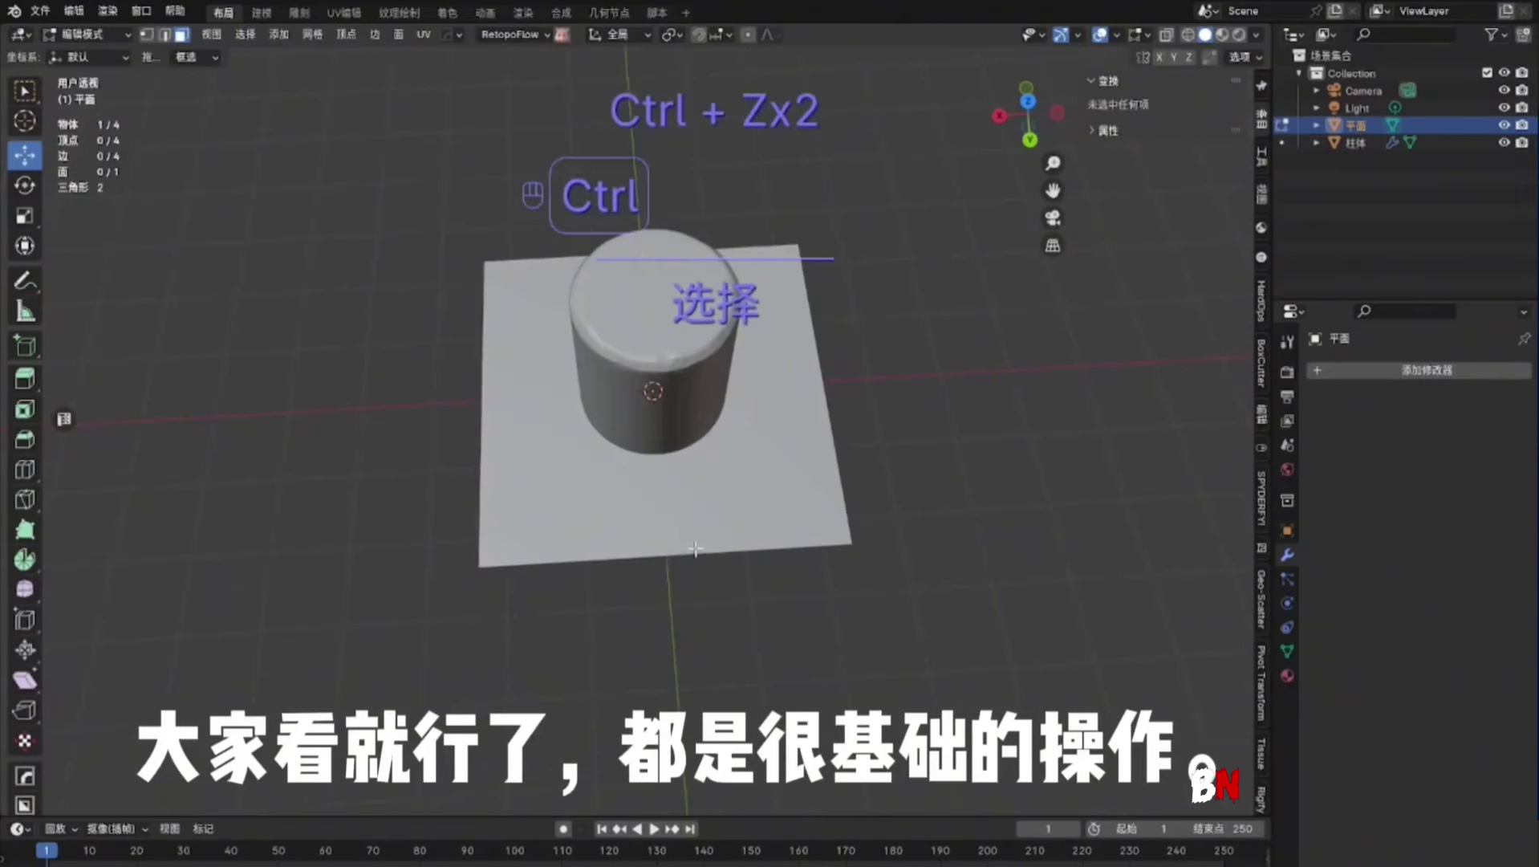
click(695, 545)
right_click(695, 545)
key(ctrl+r)
click(487, 410)
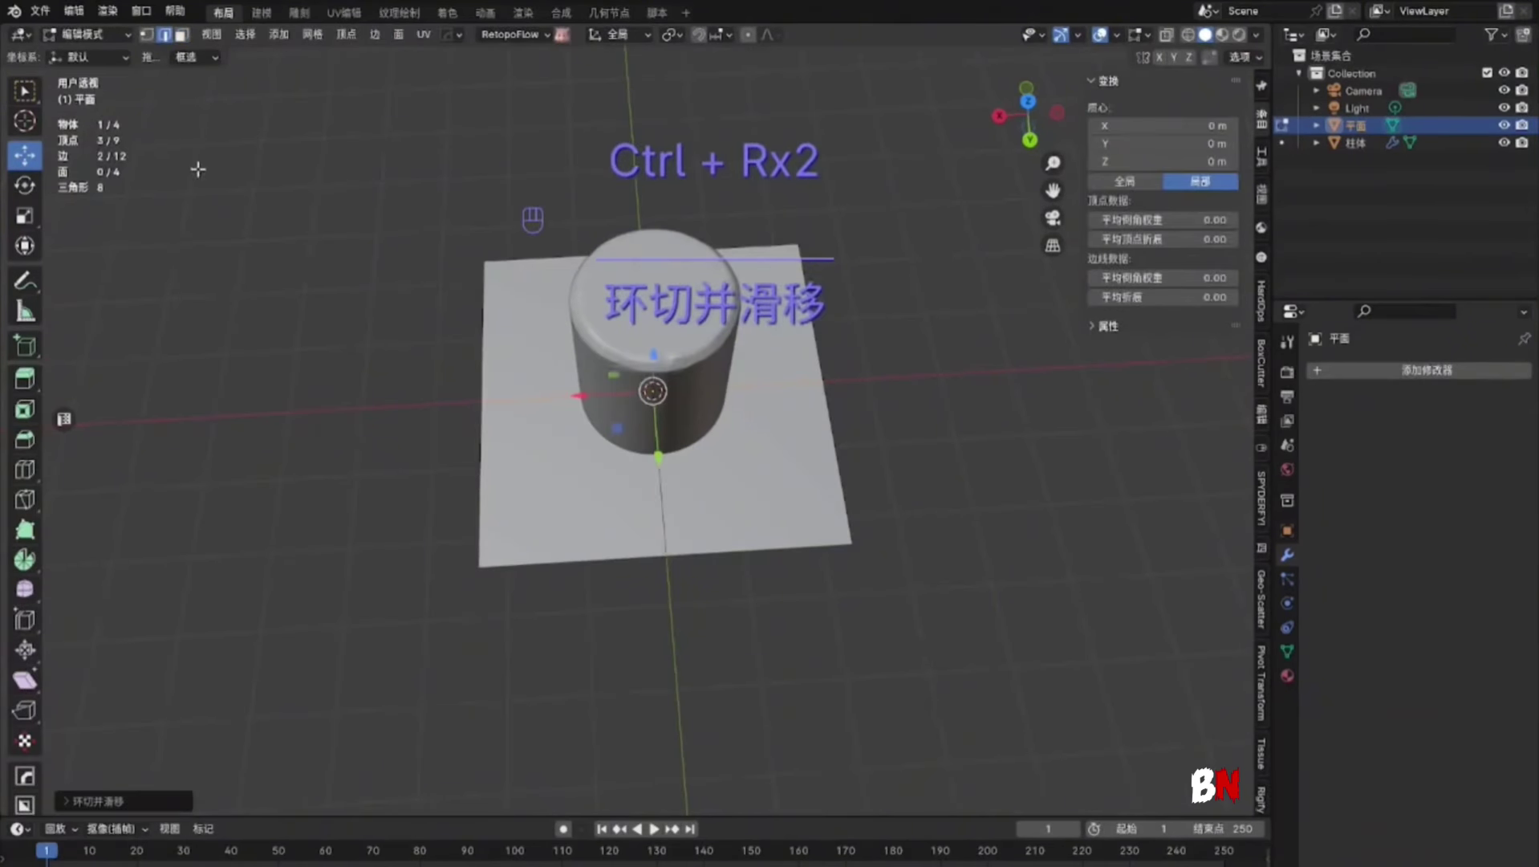
Select all four quarter faces of the plane and inset them together by about 0.47 m
click(183, 35)
shift+click(566, 360)
shift+click(766, 321)
shift+click(762, 481)
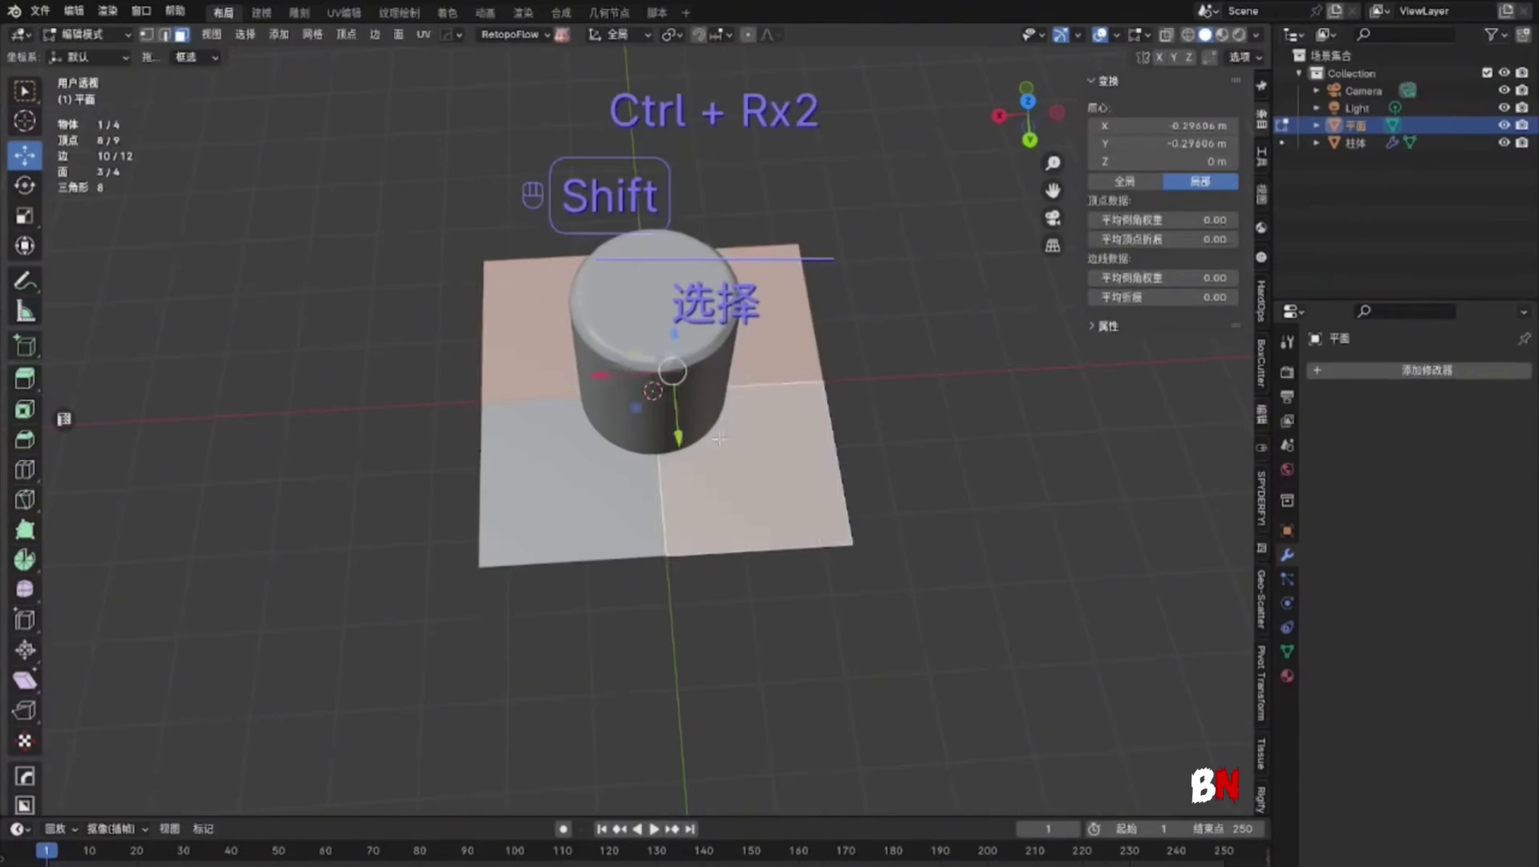
shift+click(562, 497)
key(i)
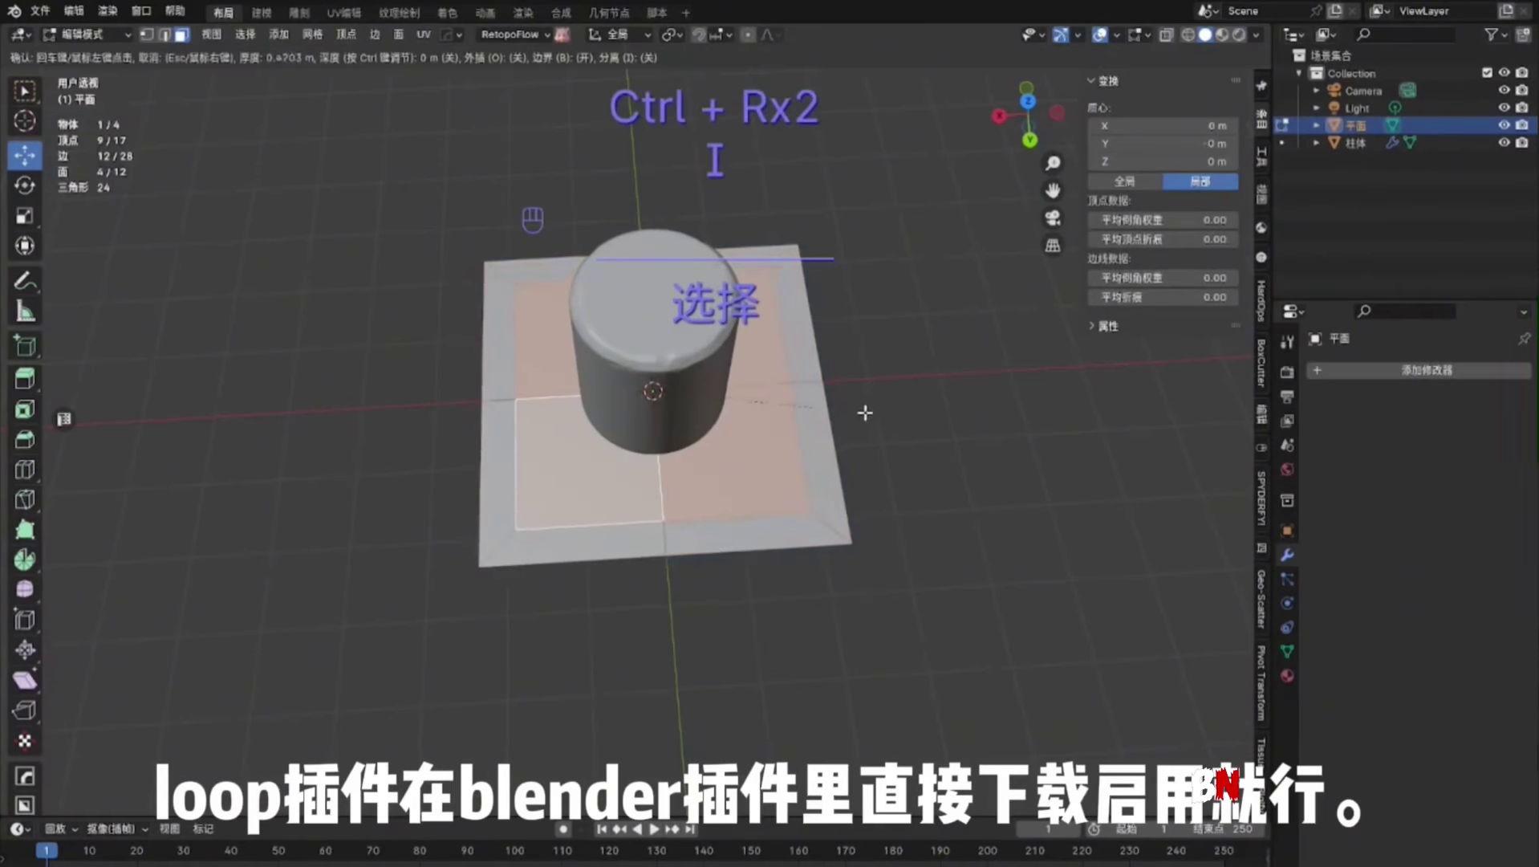
click(865, 412)
Shape the inset faces into a circle with LoopTools and scale it down to just outside the cylinder's base
right_click(695, 406)
mouse_move(682, 442)
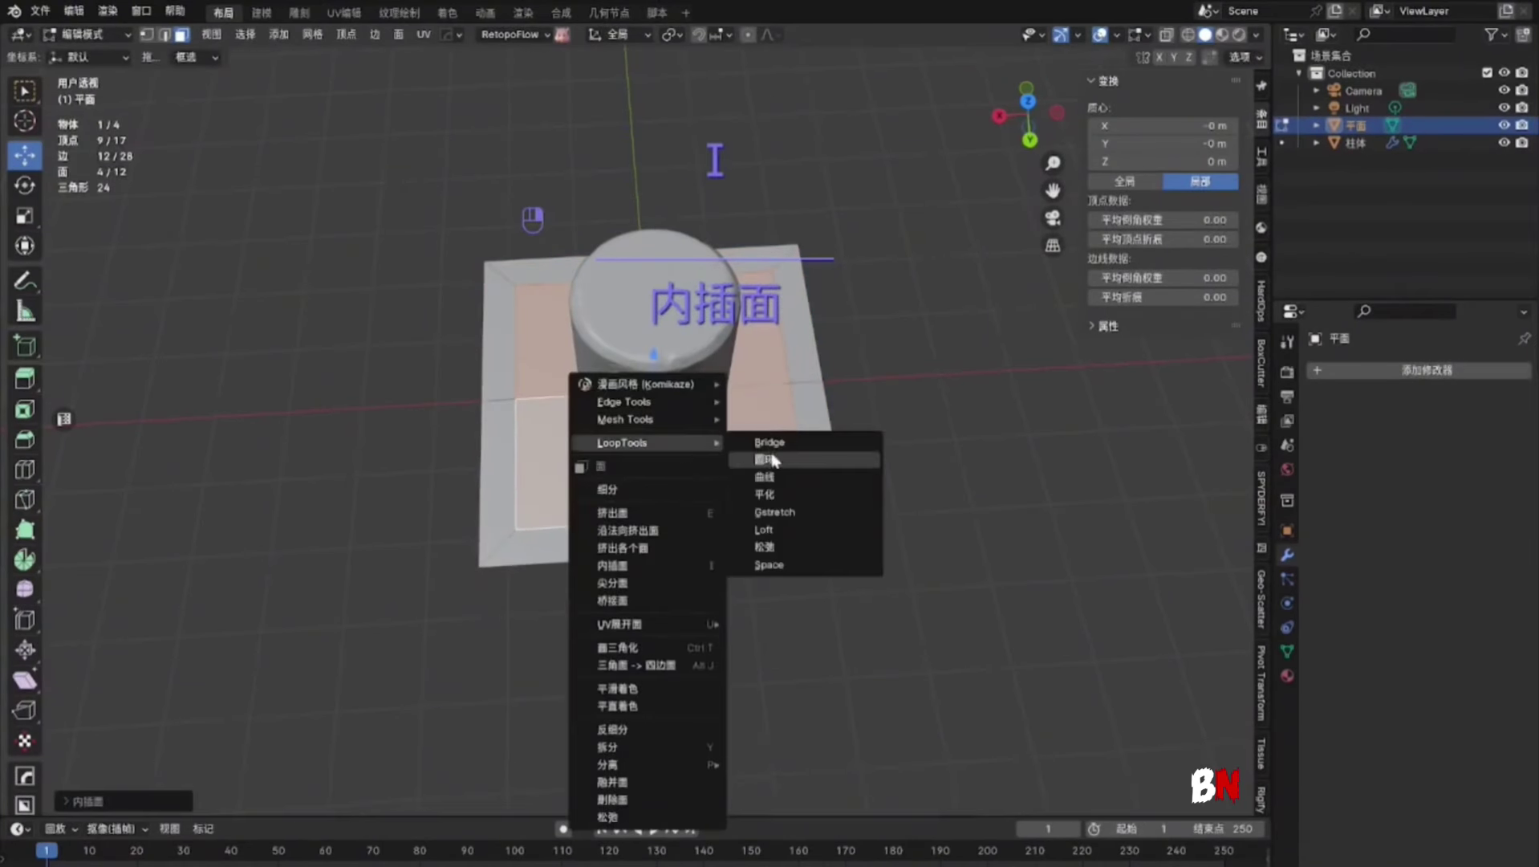
click(778, 457)
key(s)
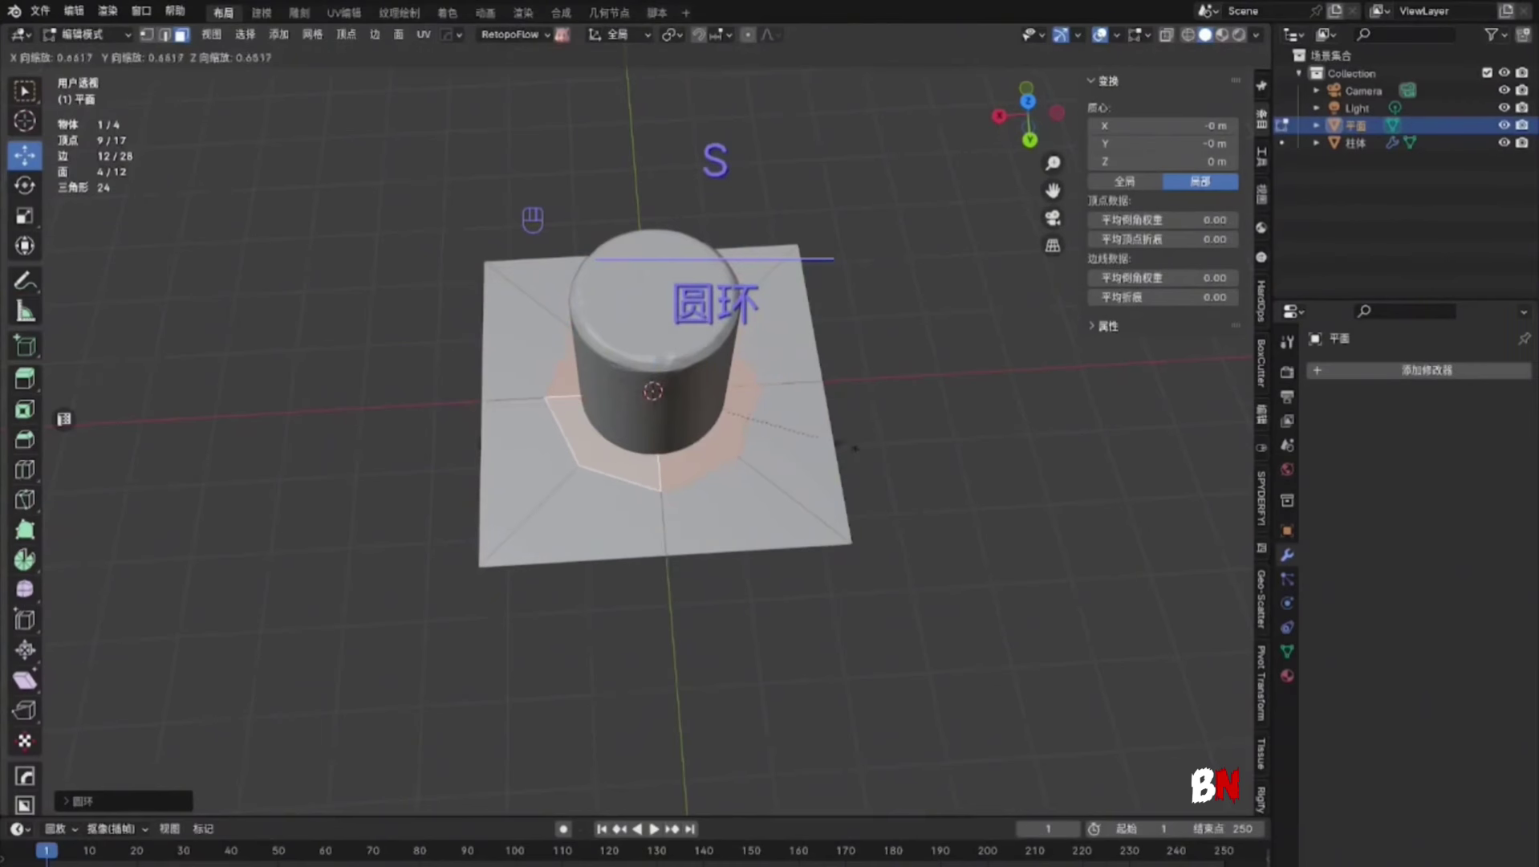
click(818, 444)
Inset the circular faces by about 0.1 m and extrude them about 0.06 m downward along their normals
middle_drag(818, 444, 810, 347)
scroll(874, 443, up, 3)
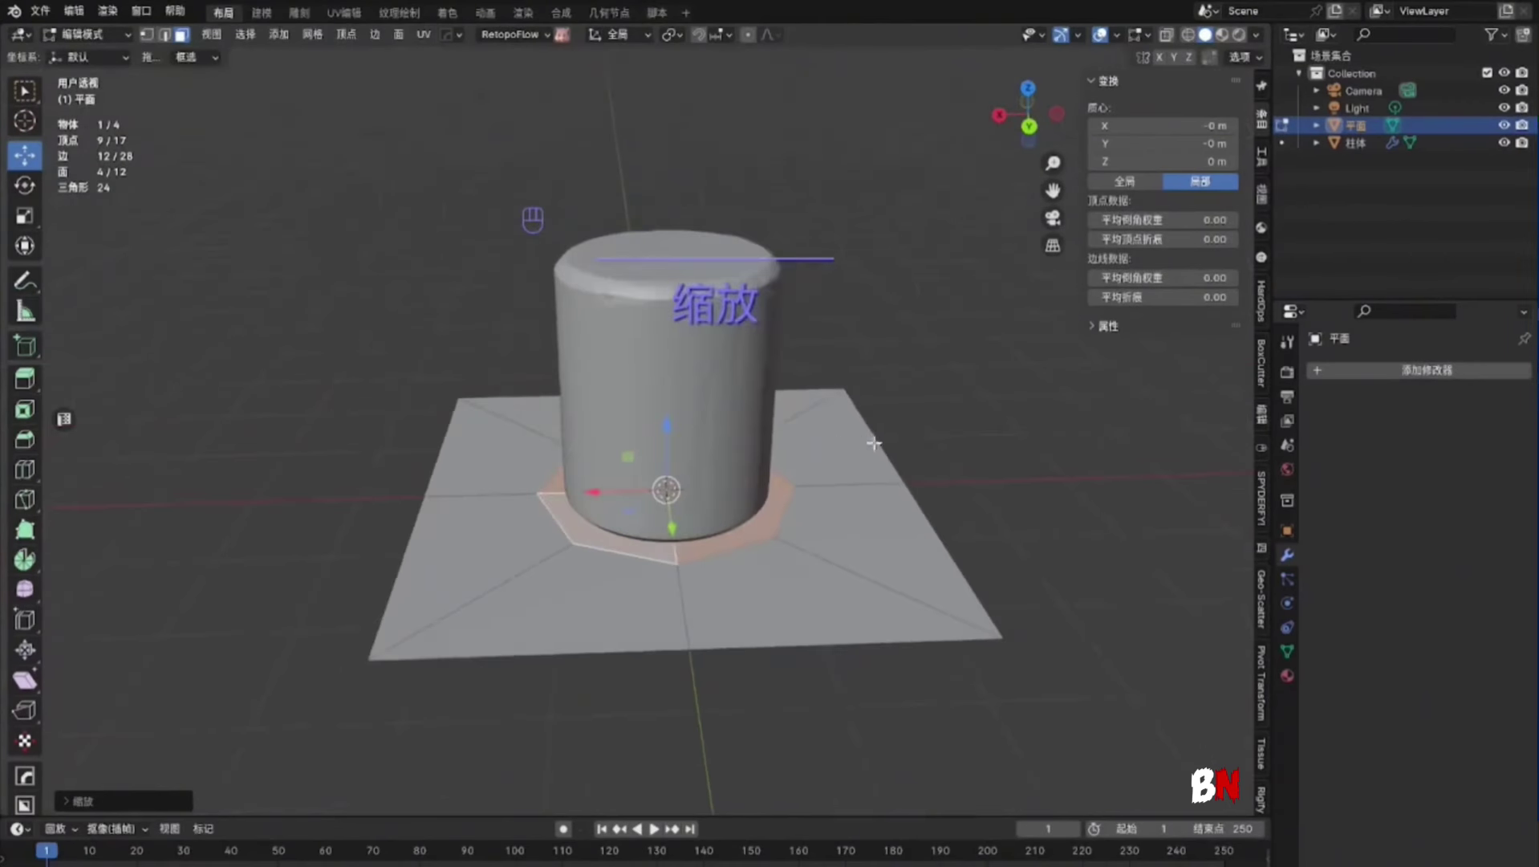
key(i)
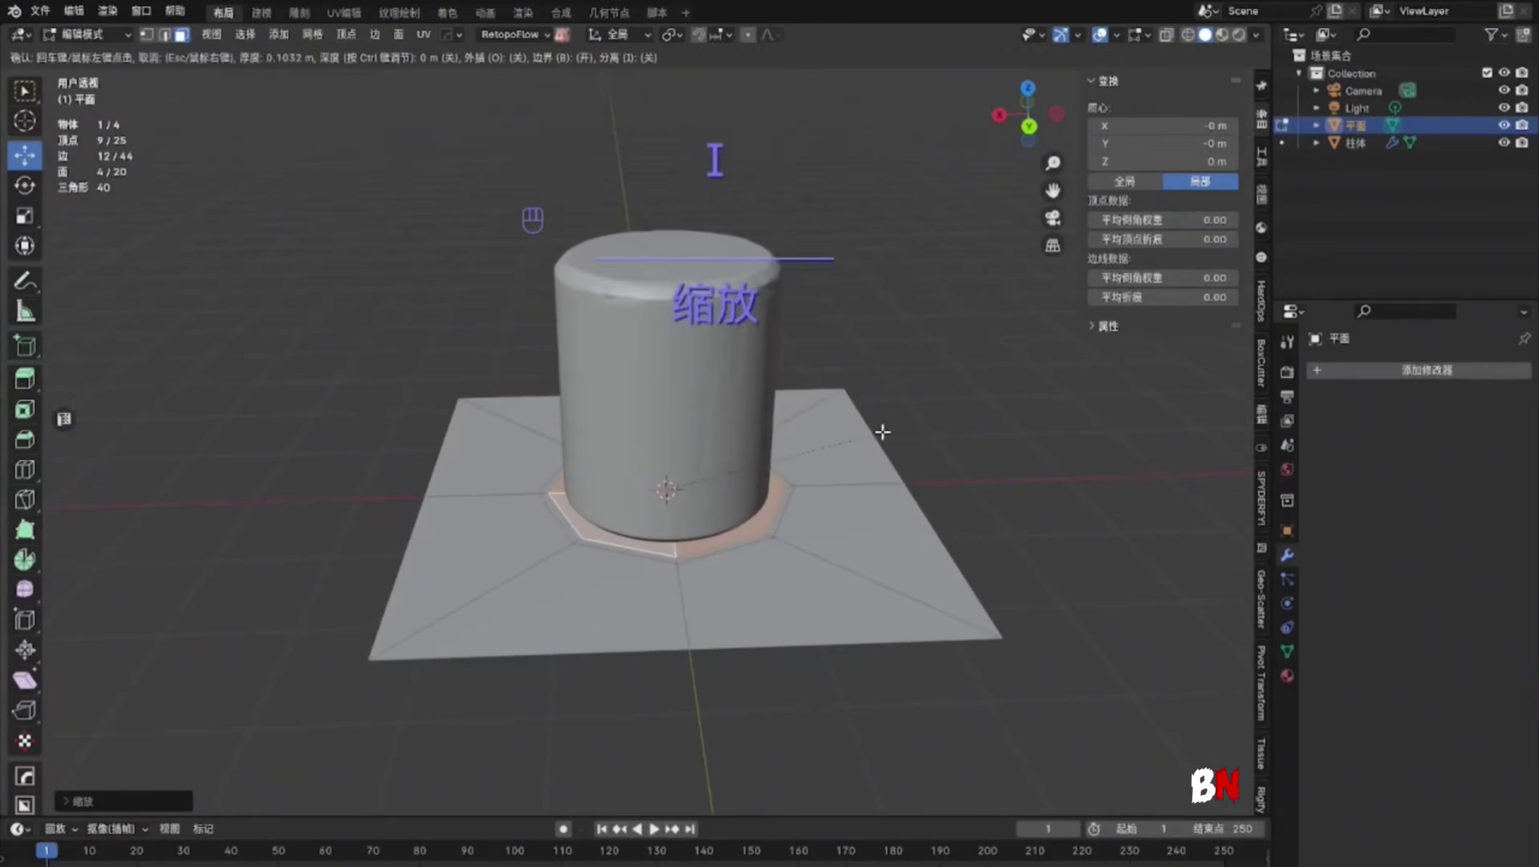
click(882, 432)
scroll(815, 425, up, 2)
key(alt+e)
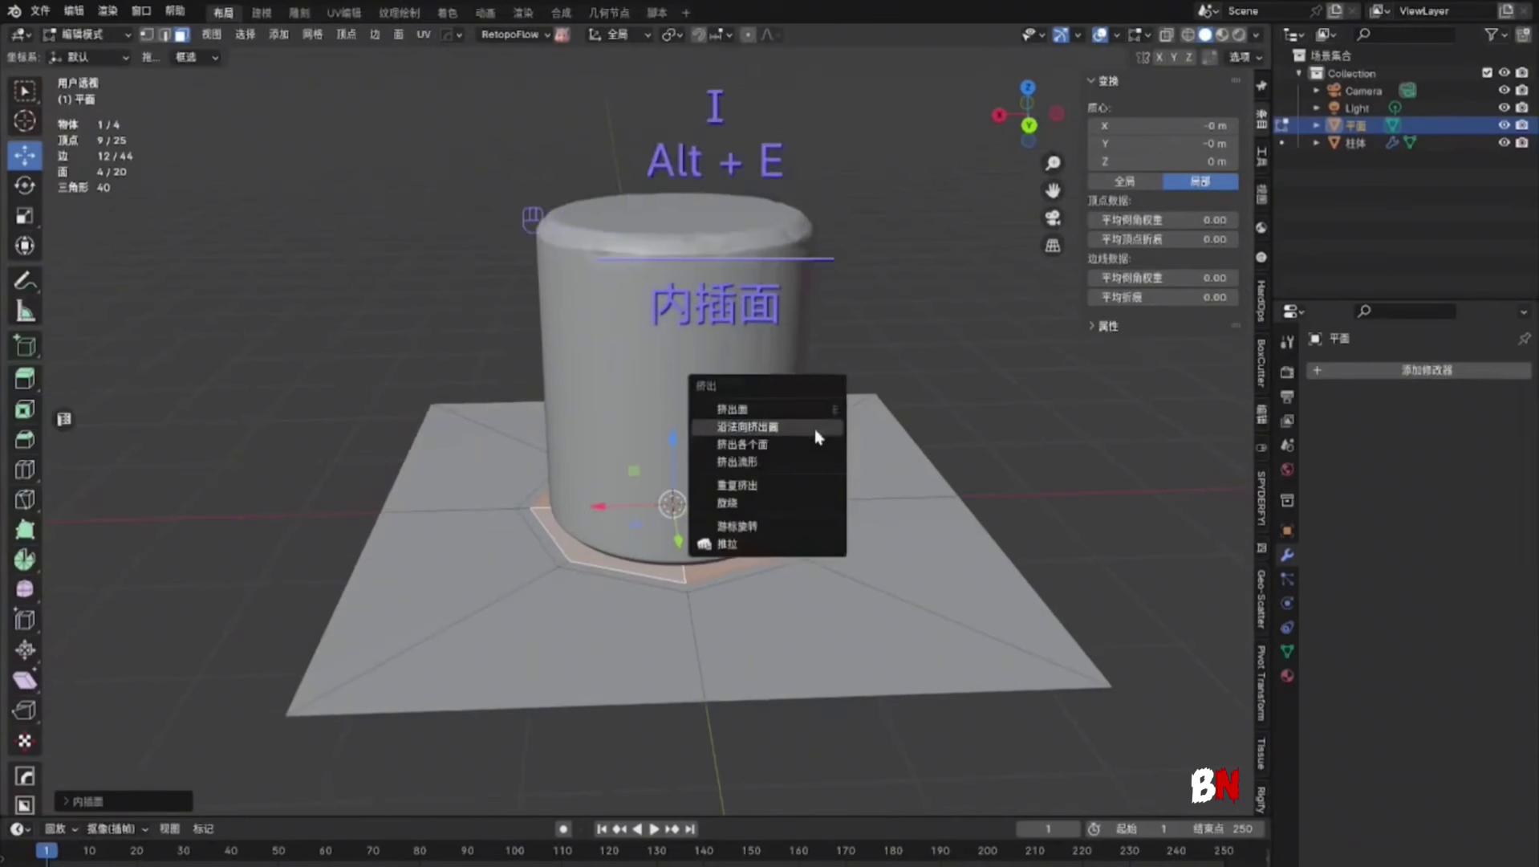
click(819, 438)
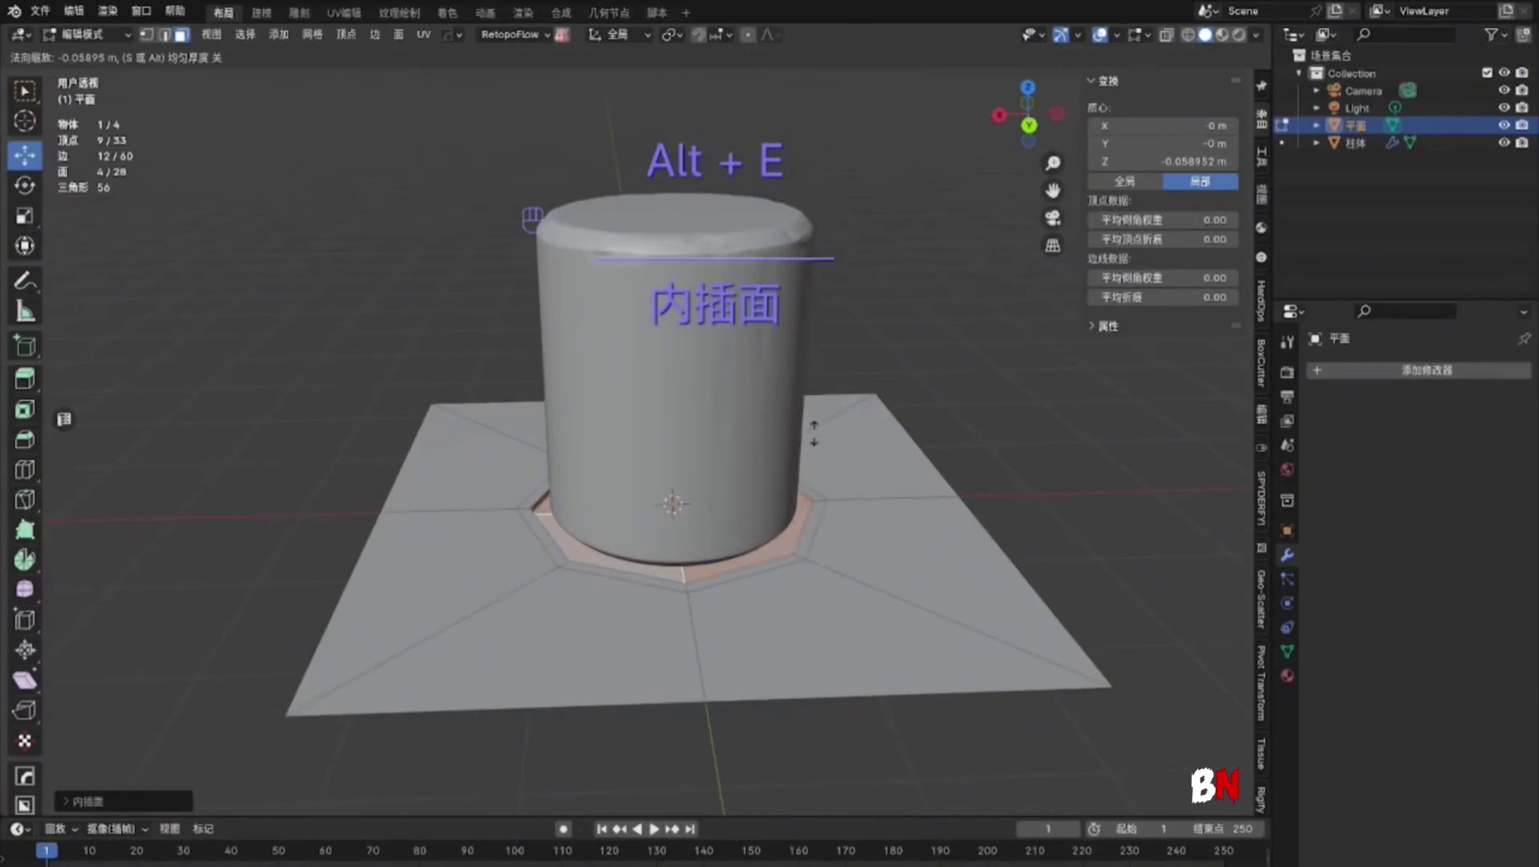
click(814, 434)
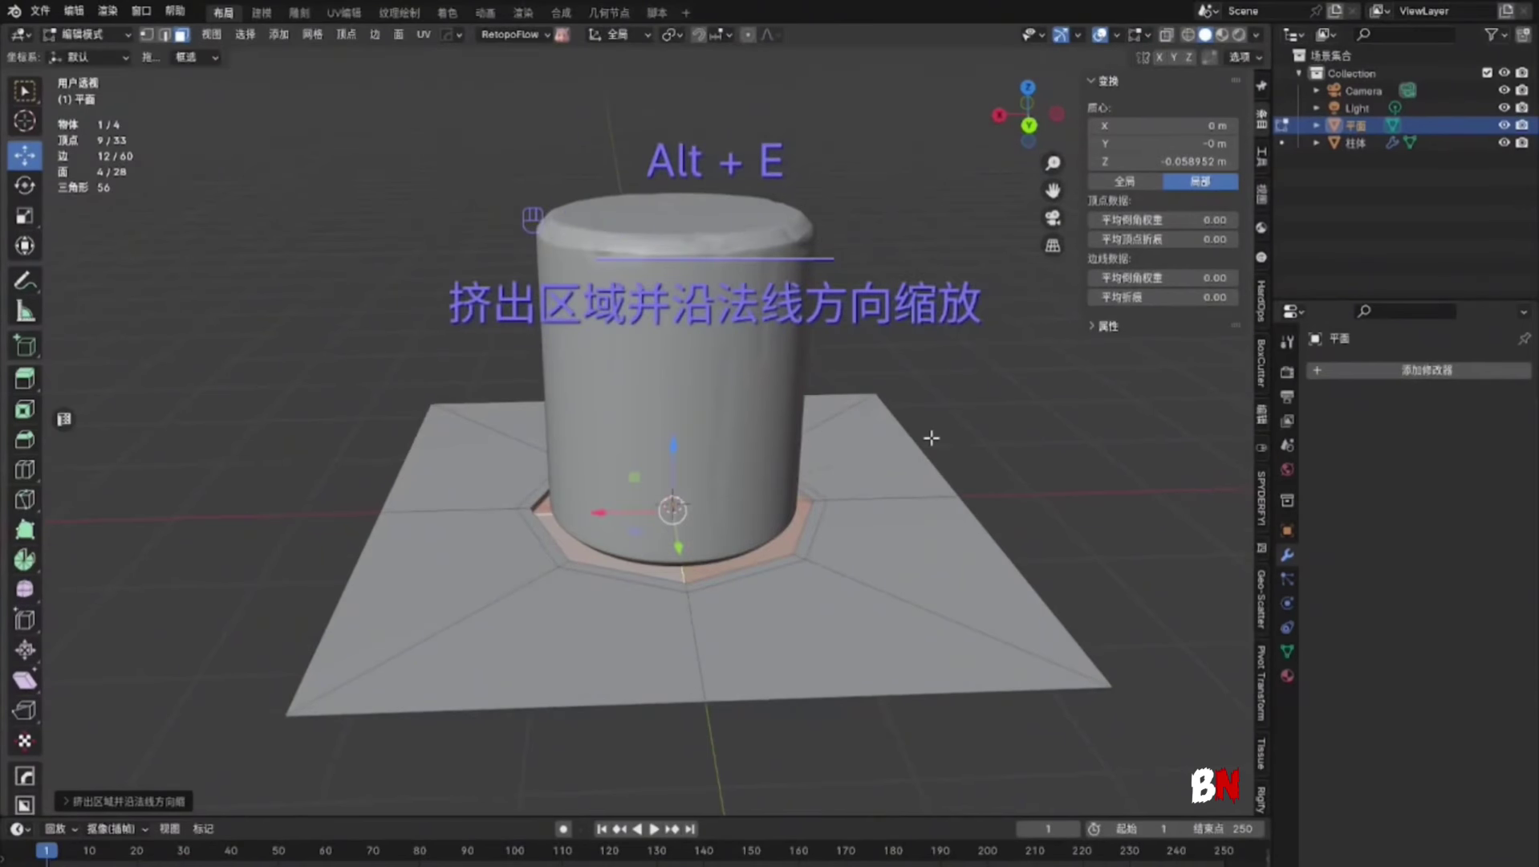
Inset the recessed faces again and extrude the inner part up along normals to a height of about -0.02 m
key(i)
click(912, 442)
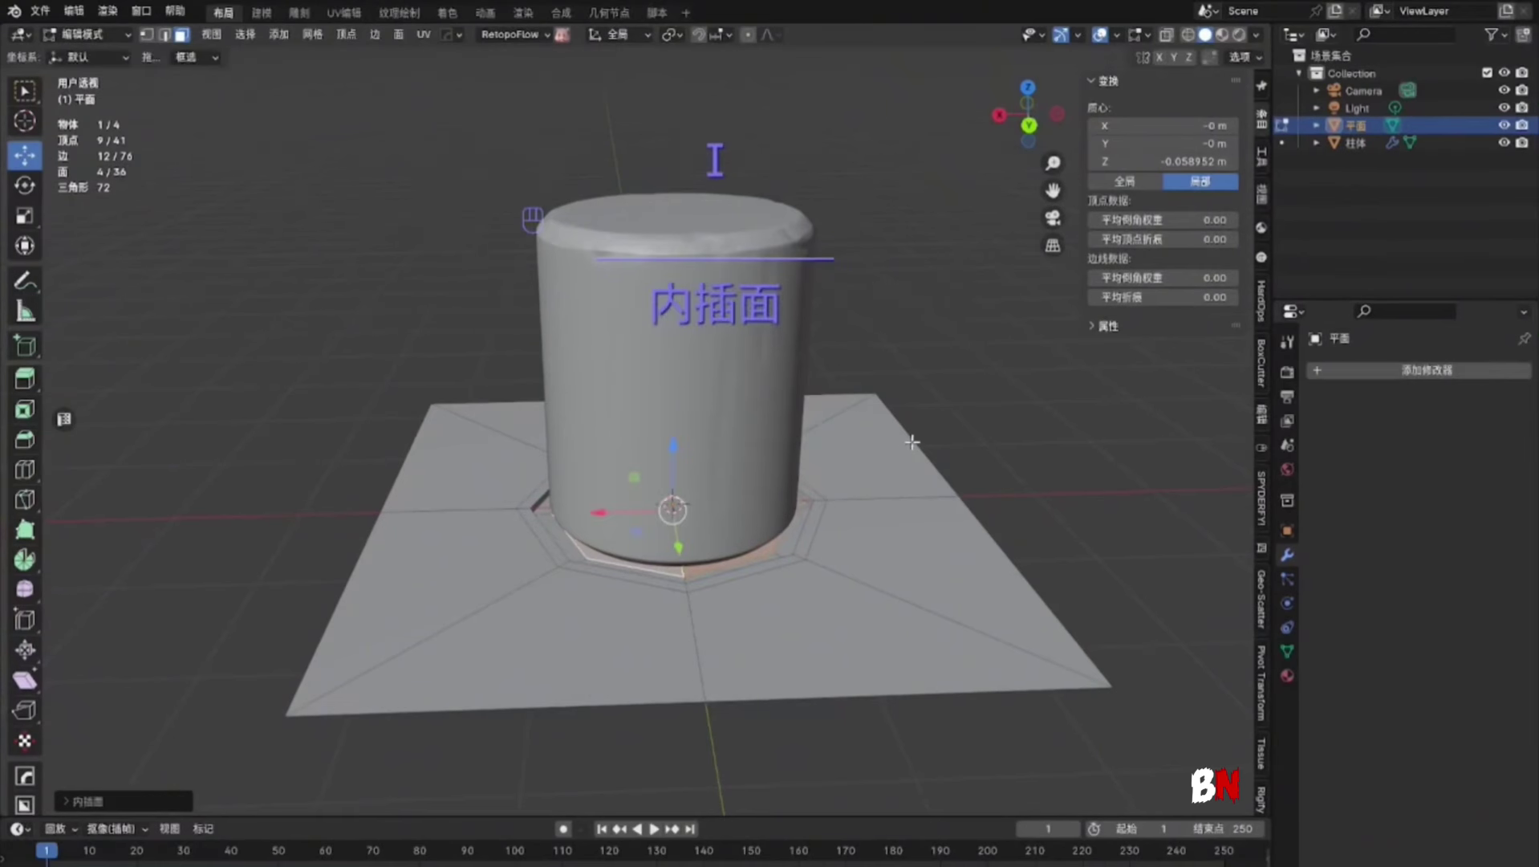
key(alt+e)
click(912, 439)
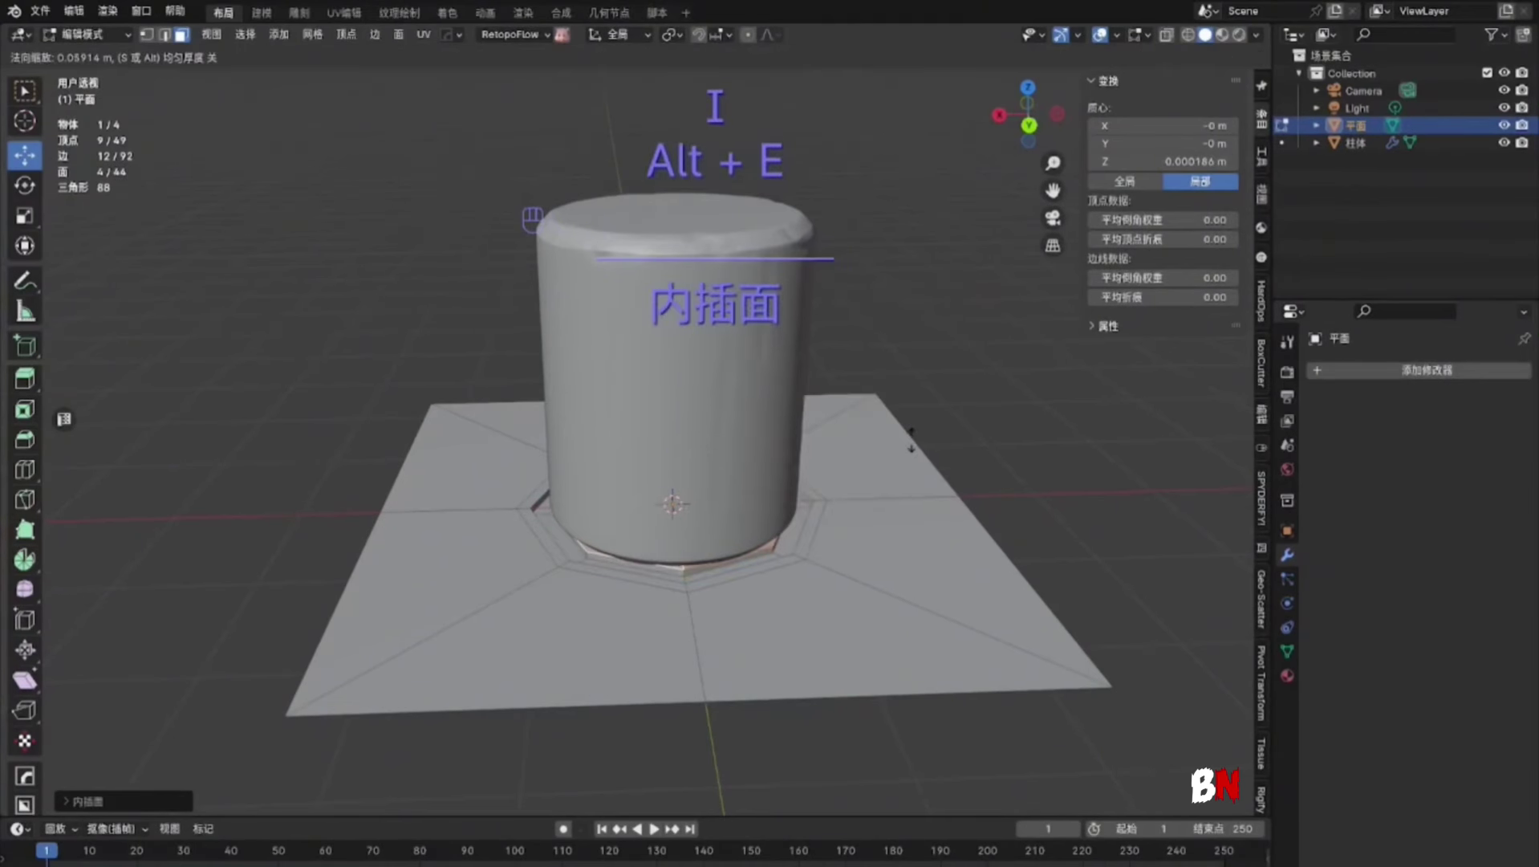
click(910, 440)
middle_drag(972, 439, 760, 432)
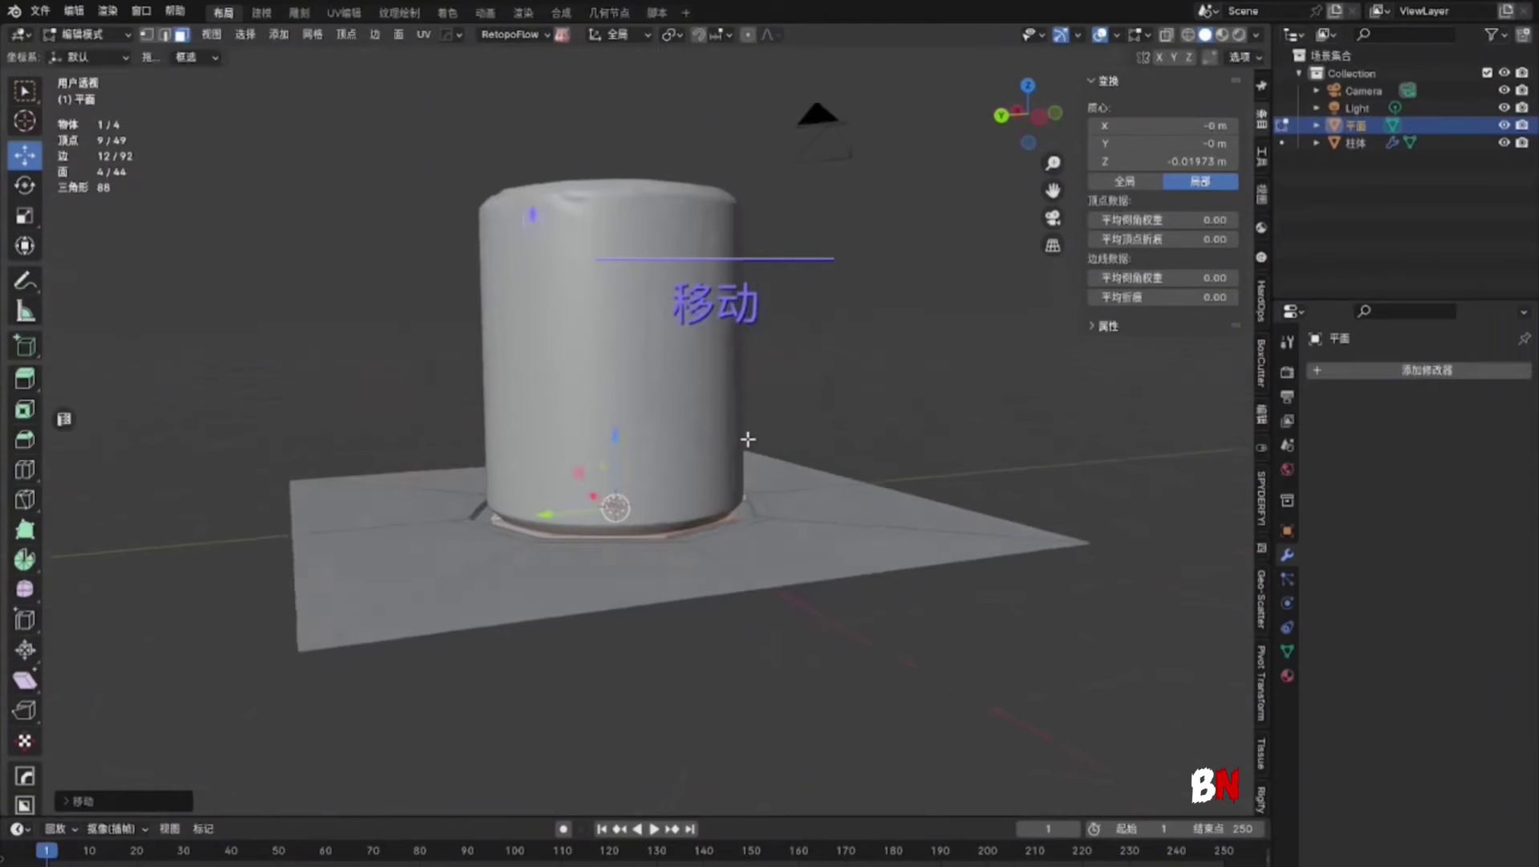
key(Tab)
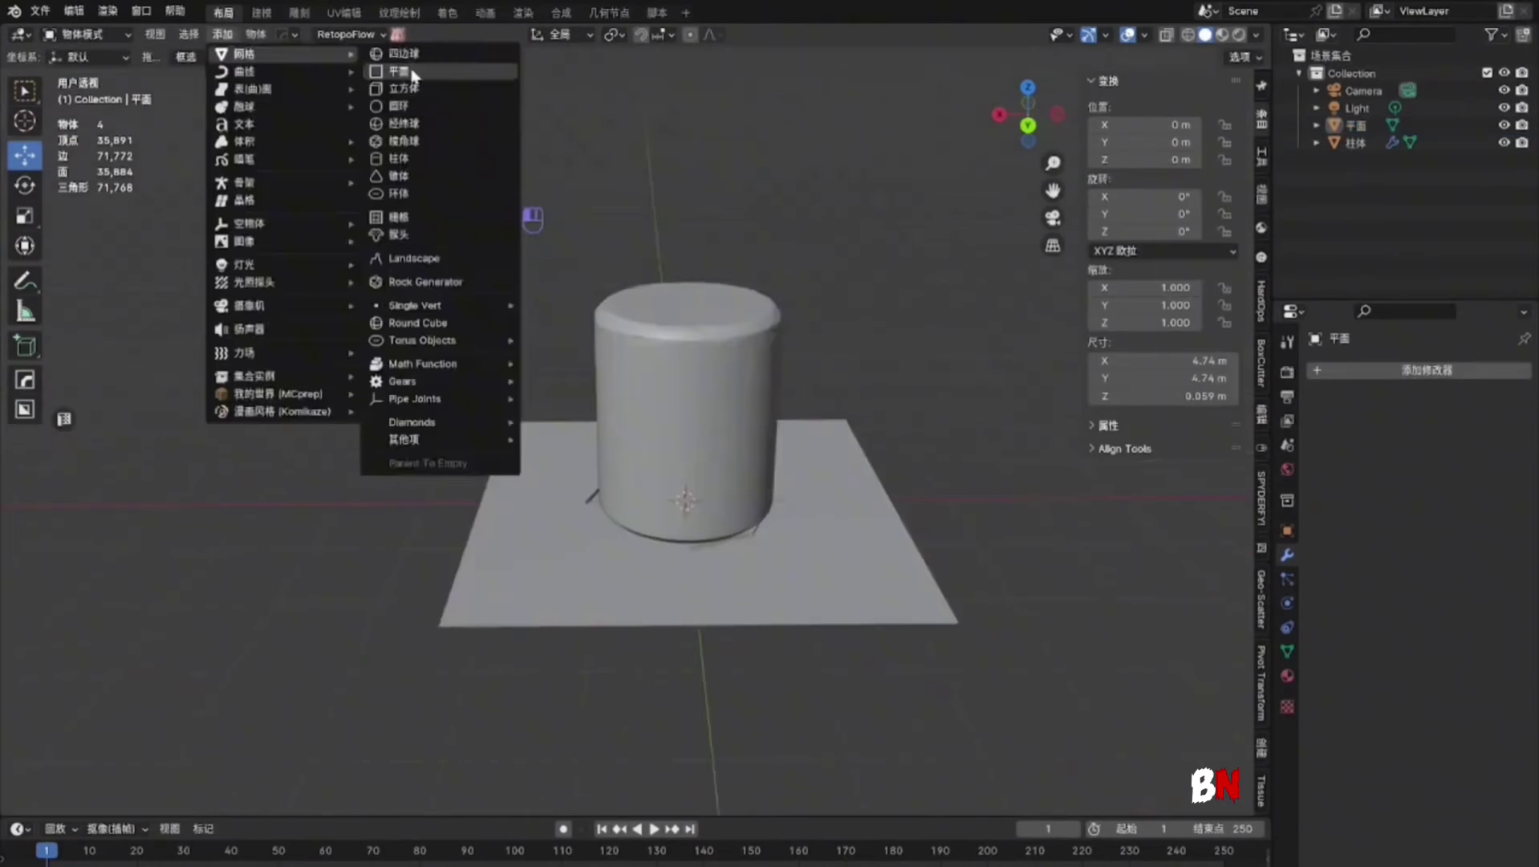
Add a second plane about 6.05 m wide with its scale applied, and lower it by about 0.007 m
click(417, 57)
key(s)
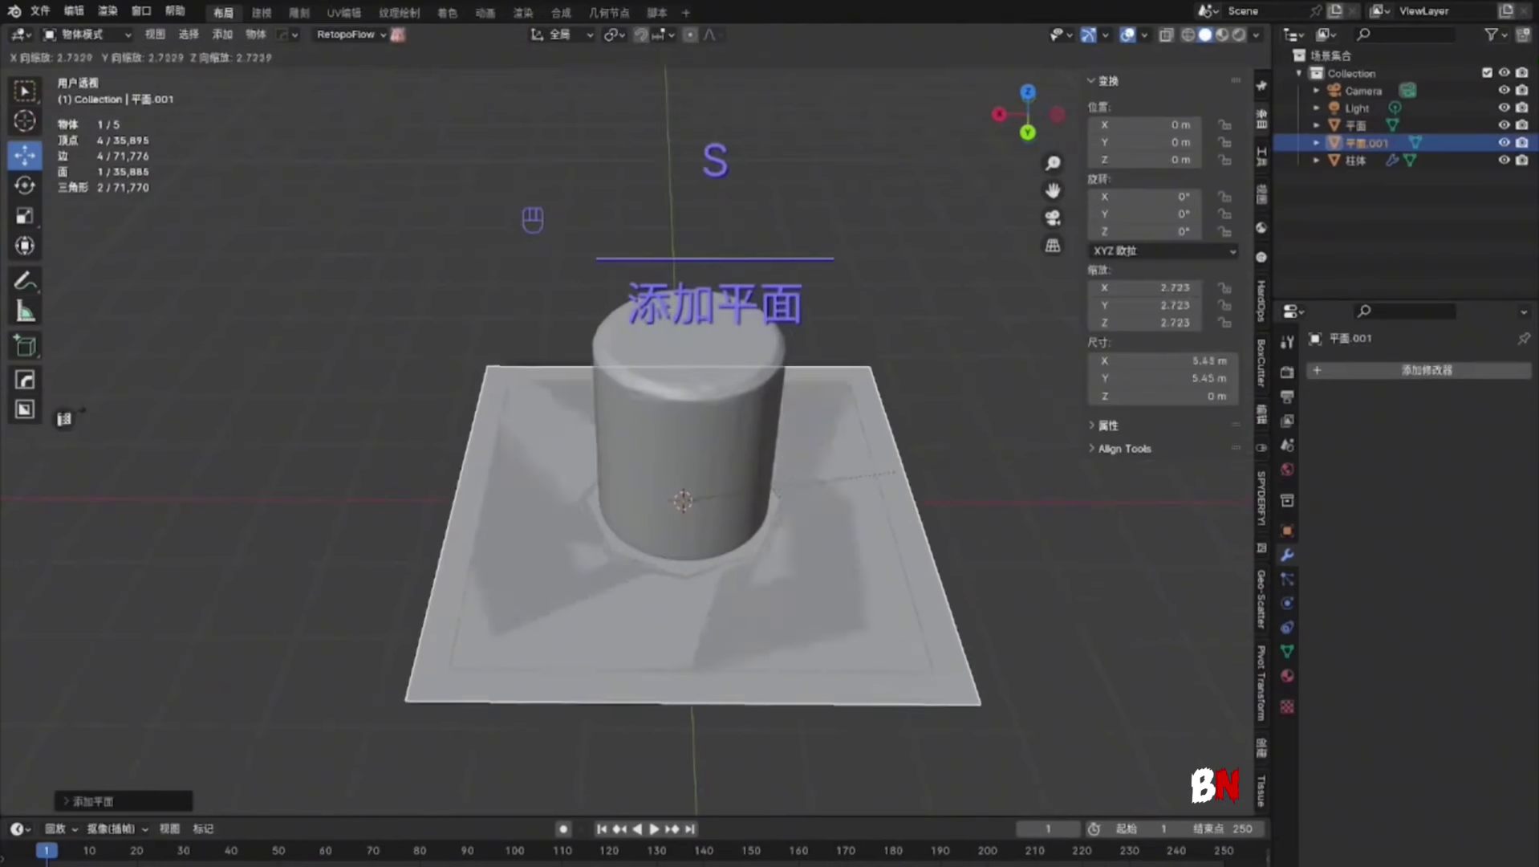
click(149, 394)
key(ctrl+a)
click(538, 461)
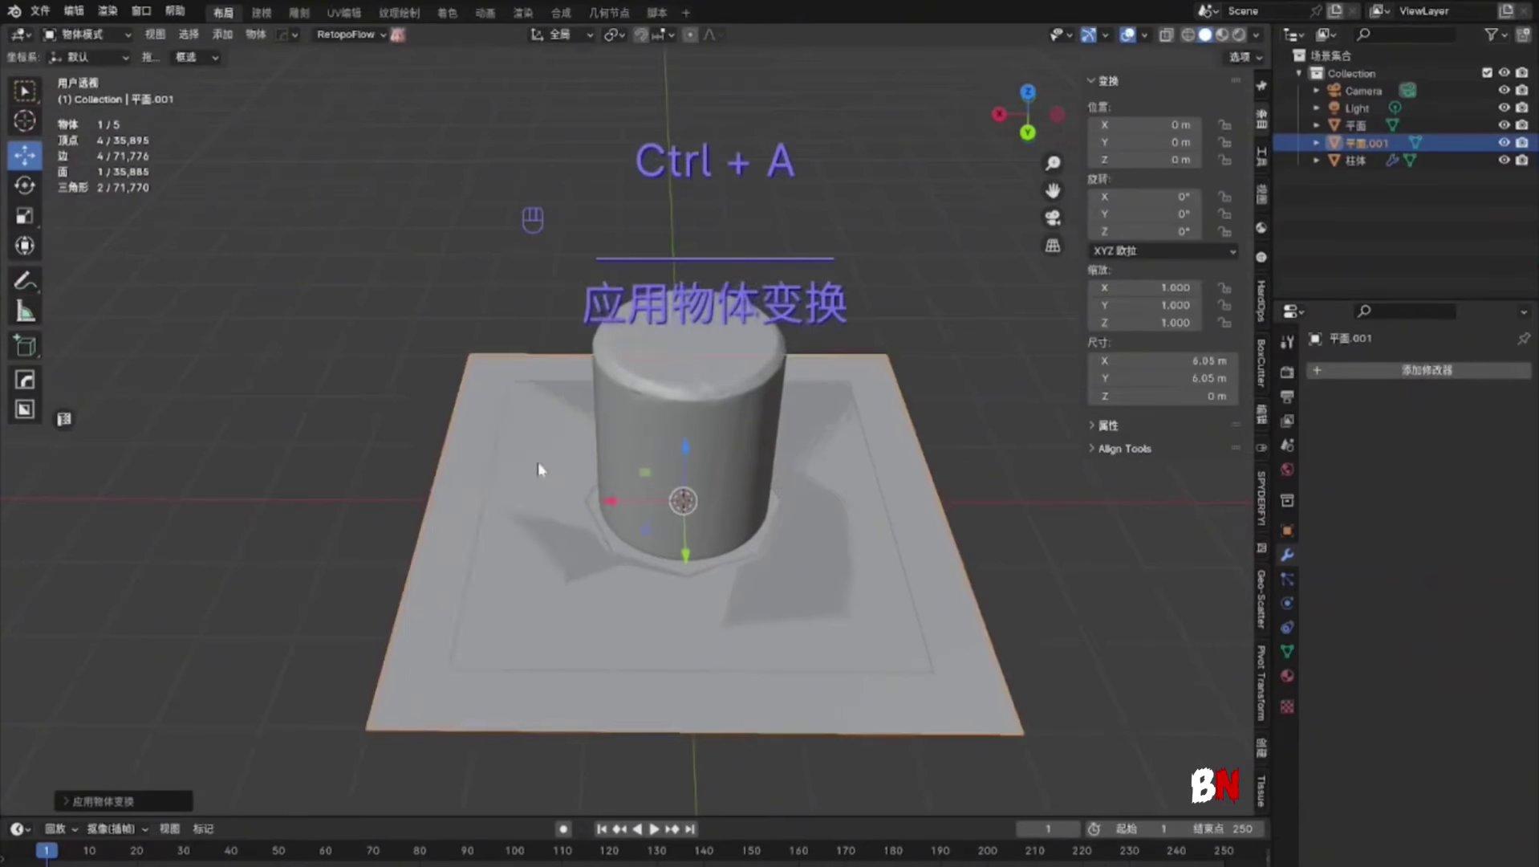
middle_drag(537, 461, 747, 475)
drag(693, 445, 695, 448)
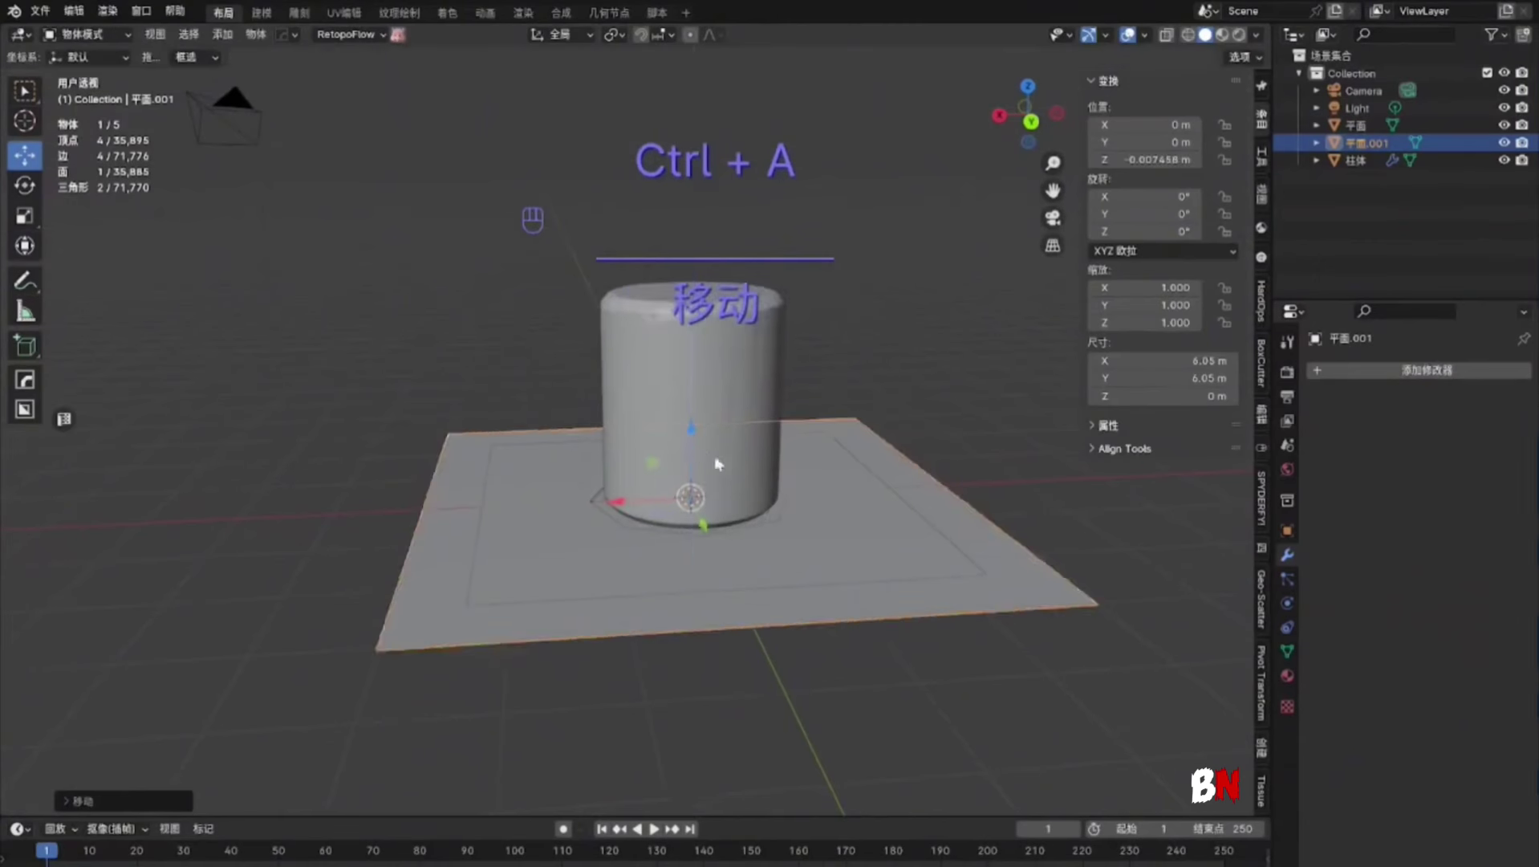
Inset the second plane's face twice, with a narrow outer border and a second inset of about 0.44 m
key(Tab)
middle_drag(714, 456, 745, 471)
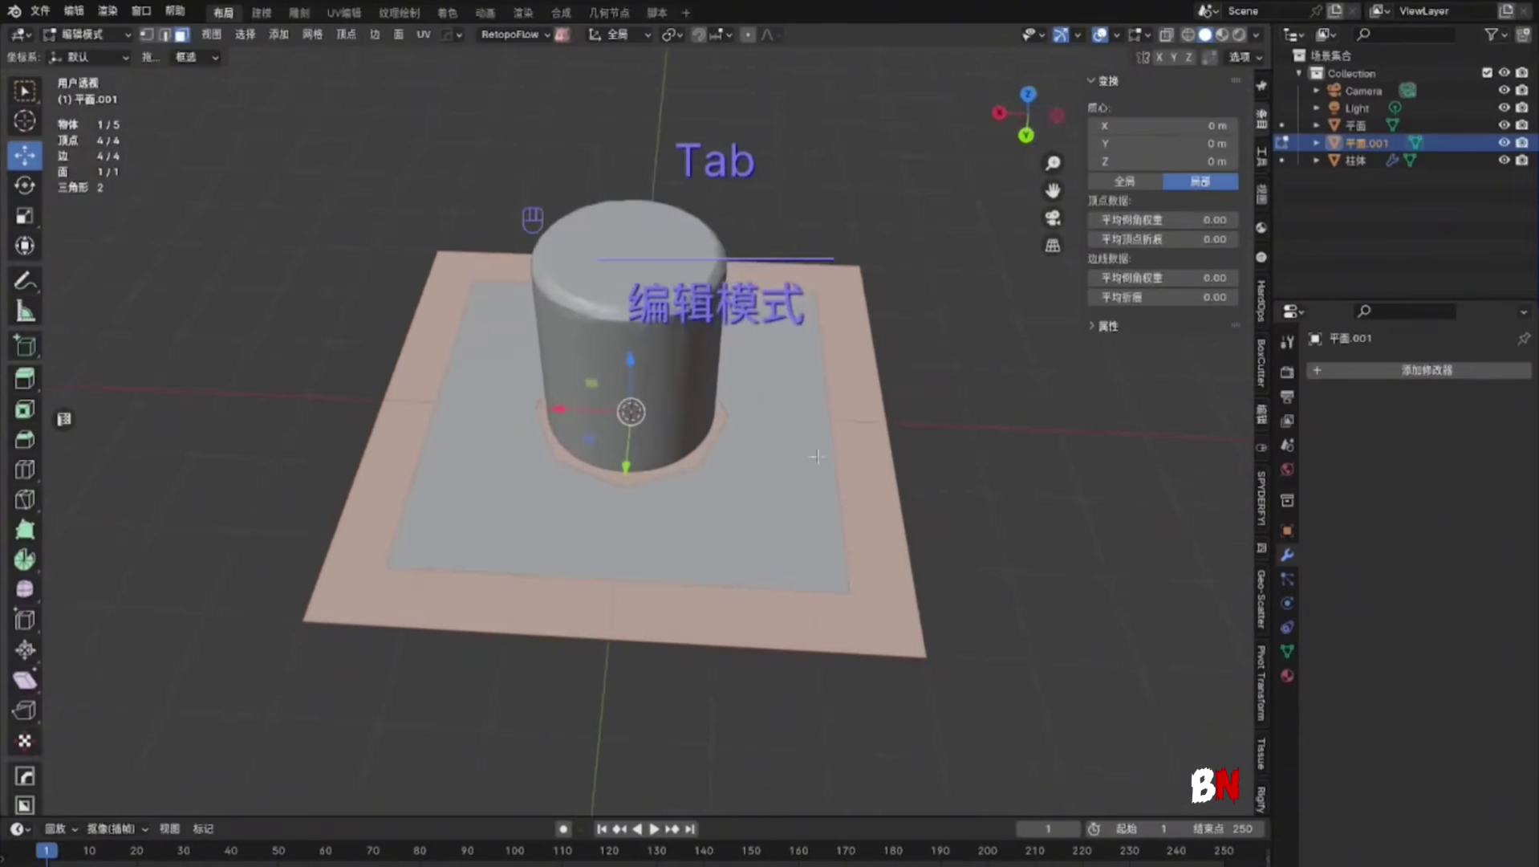
middle_drag(836, 453, 836, 486)
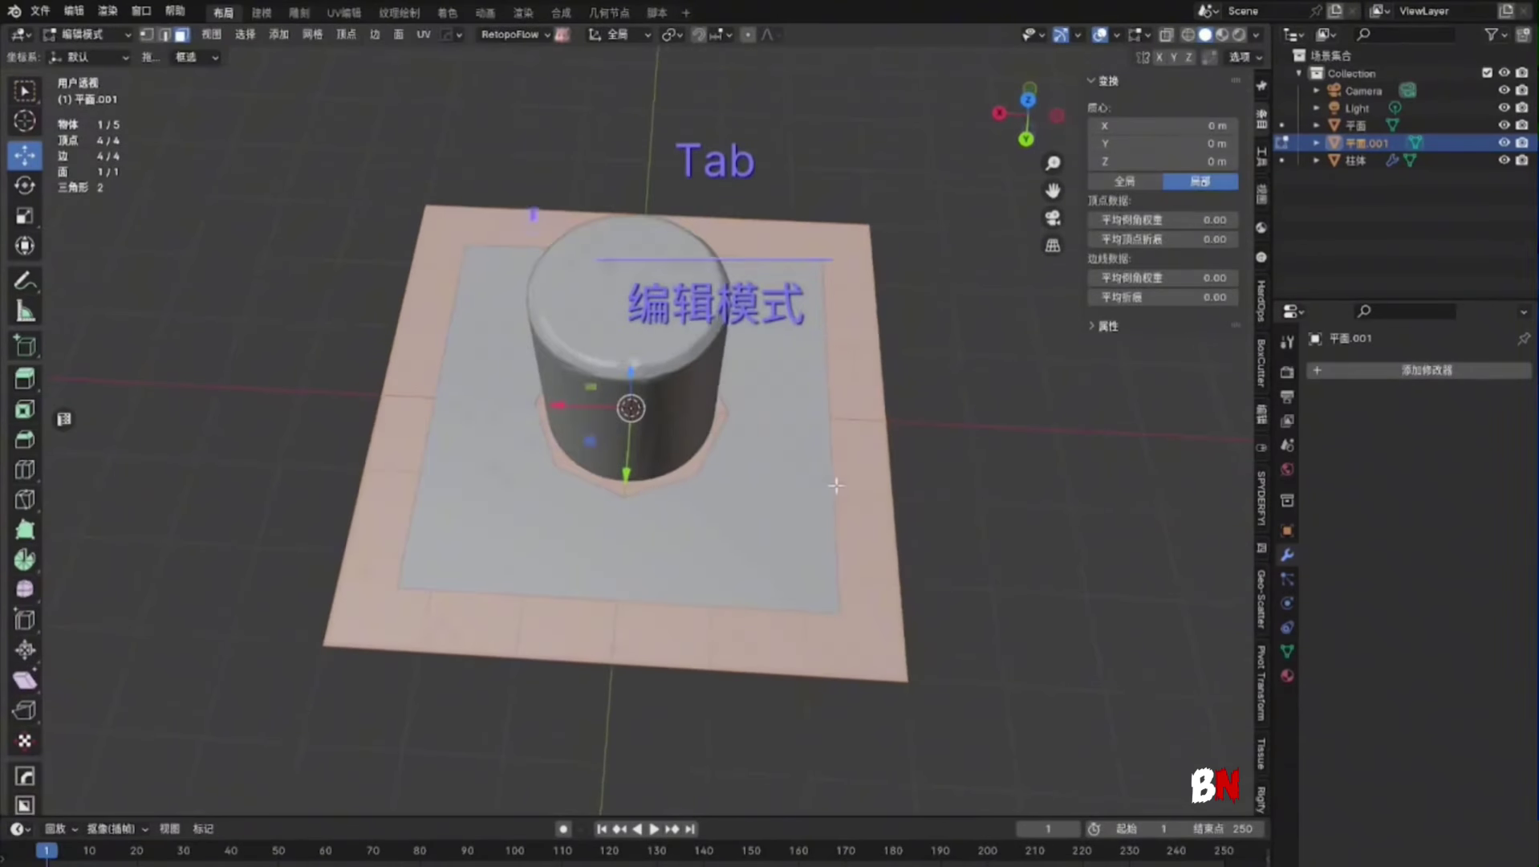
click(947, 488)
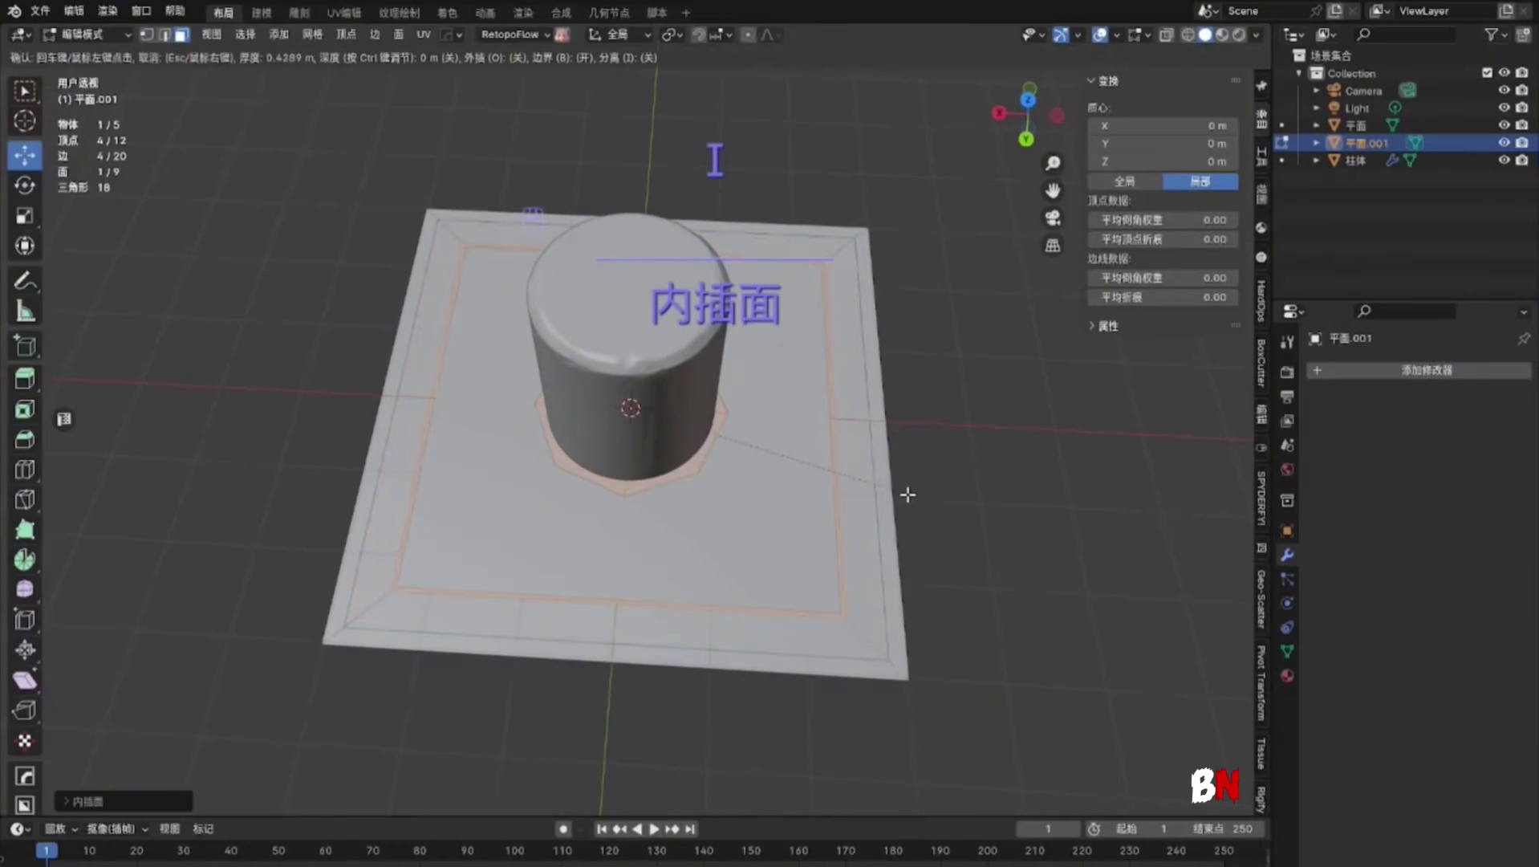
click(906, 495)
Extrude the face ring between the two insets downward along its normals to form a groove
middle_drag(906, 495, 787, 509)
click(988, 474)
alt+click(855, 536)
key(alt+e)
click(928, 501)
click(925, 506)
click(926, 505)
Extrude the second plane's outer boundary edges about 0.26 m down along Z to form the side walls
middle_drag(257, 159, 239, 186)
alt+click(915, 417)
key(e)
key(z)
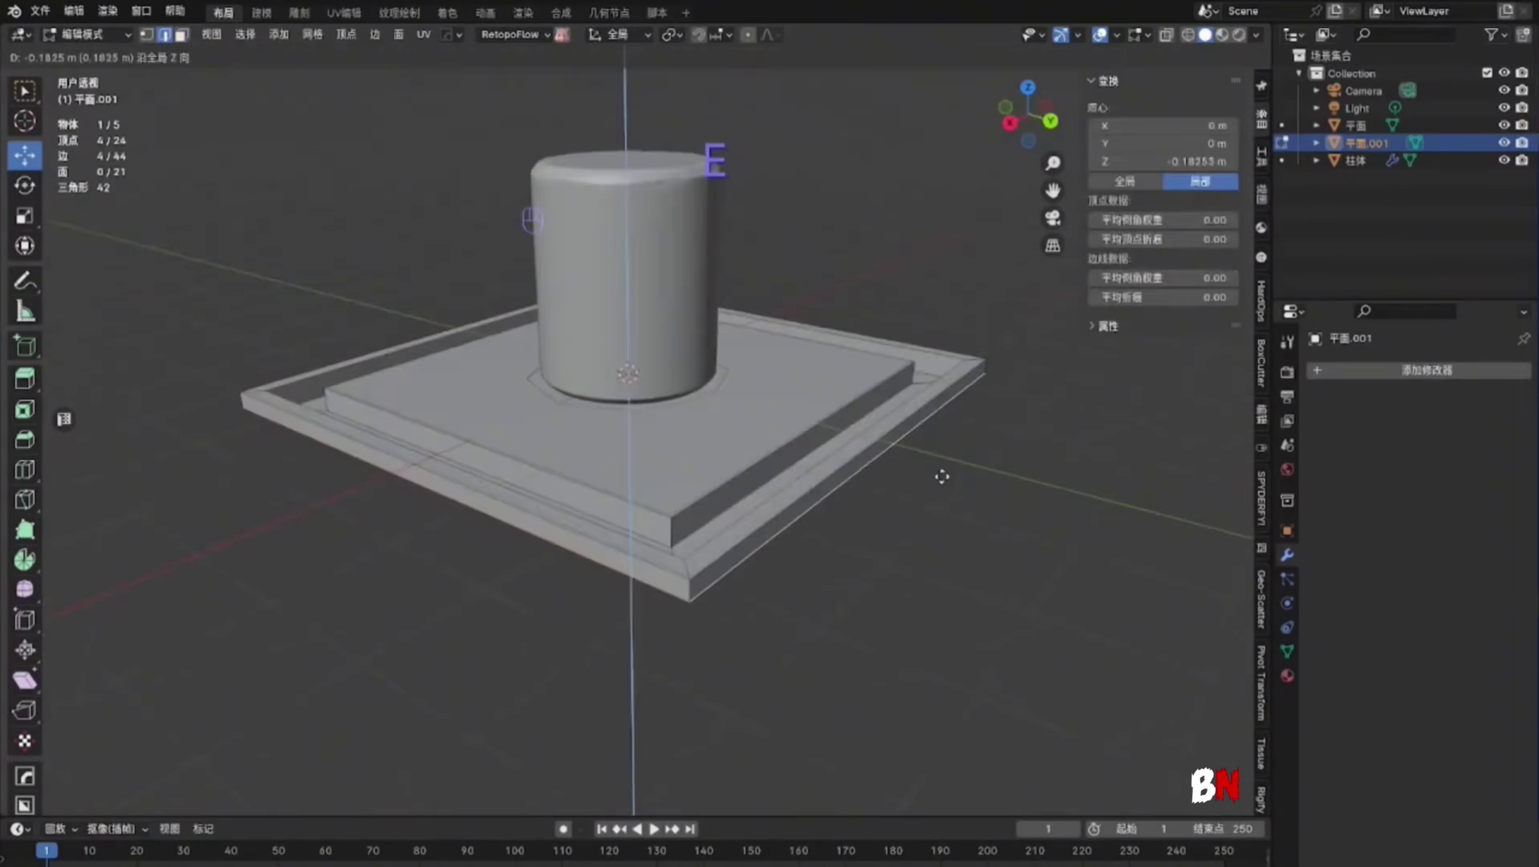
click(954, 490)
click(973, 505)
middle_drag(974, 505, 859, 457)
alt+click(439, 413)
key(Tab)
middle_drag(634, 333, 801, 447)
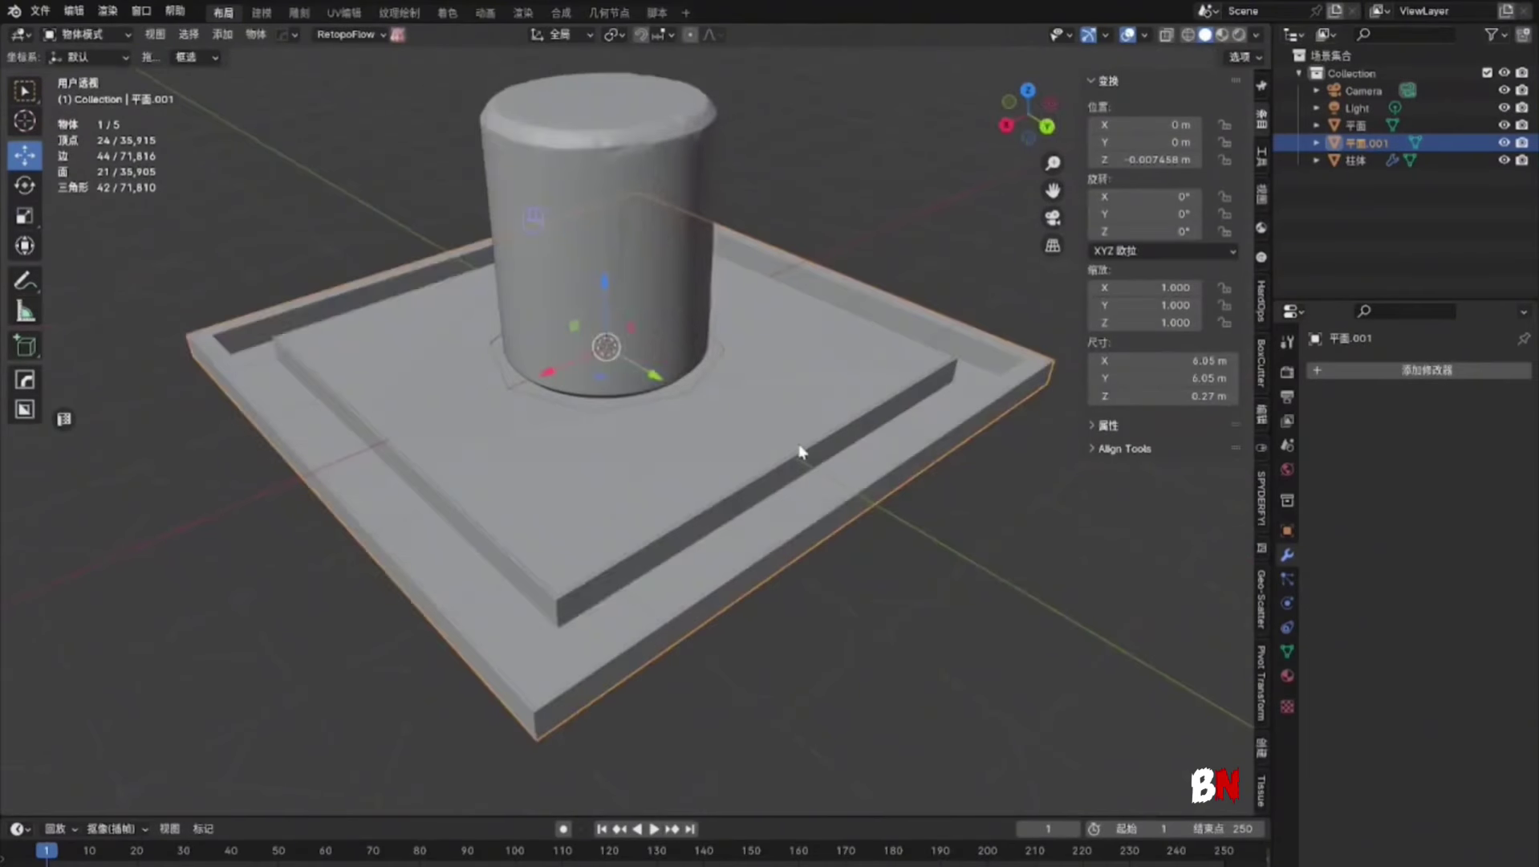
Isolate the square base in local view, delete its central top face, and bring the other objects back
key(KP_Divide)
key(Tab)
click(824, 311)
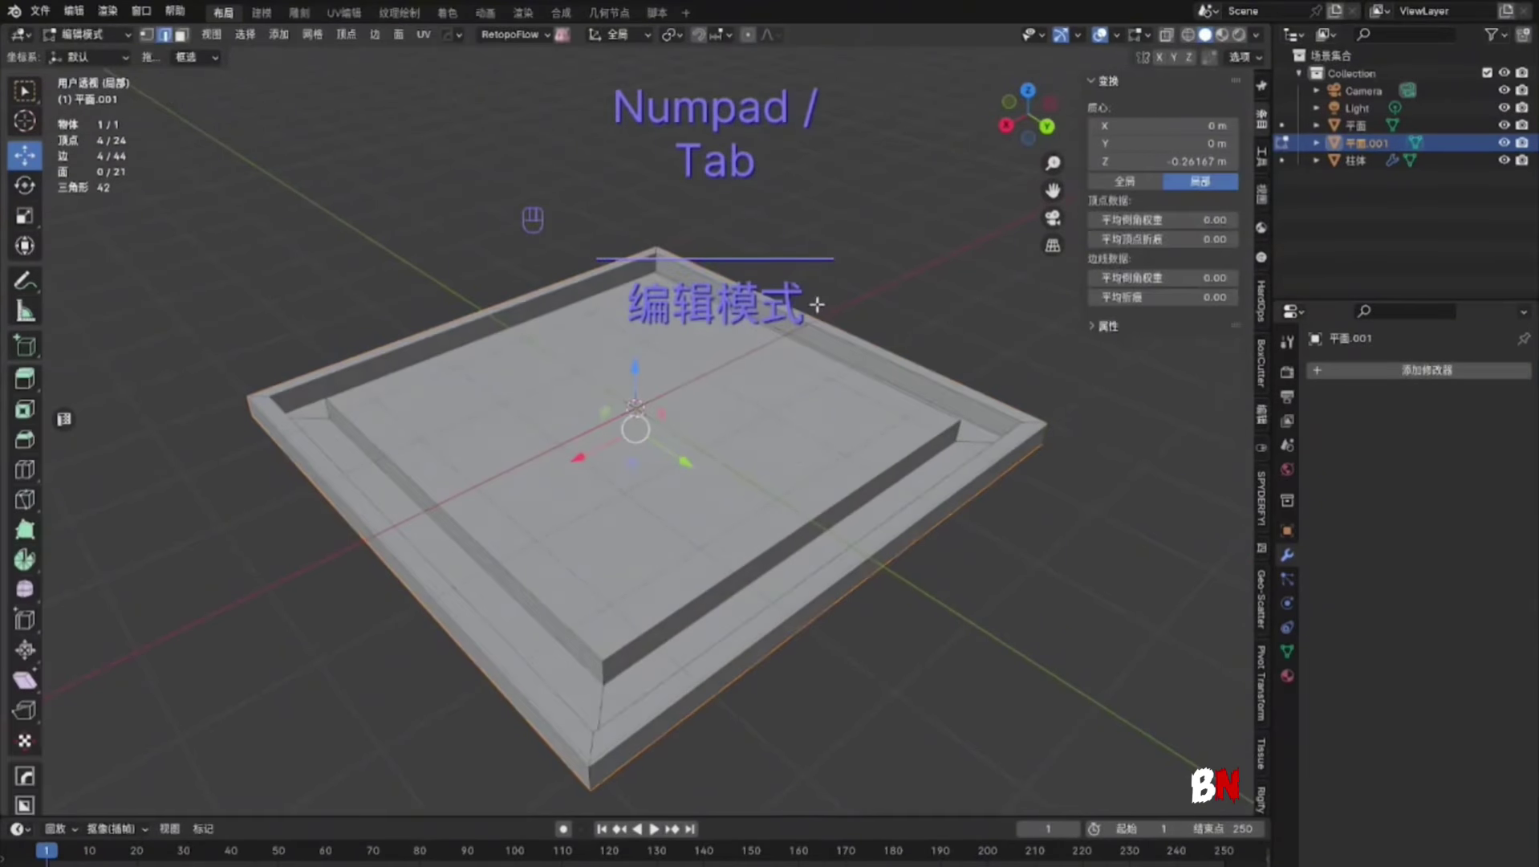
click(183, 36)
click(743, 415)
middle_drag(742, 414, 787, 413)
right_click(786, 413)
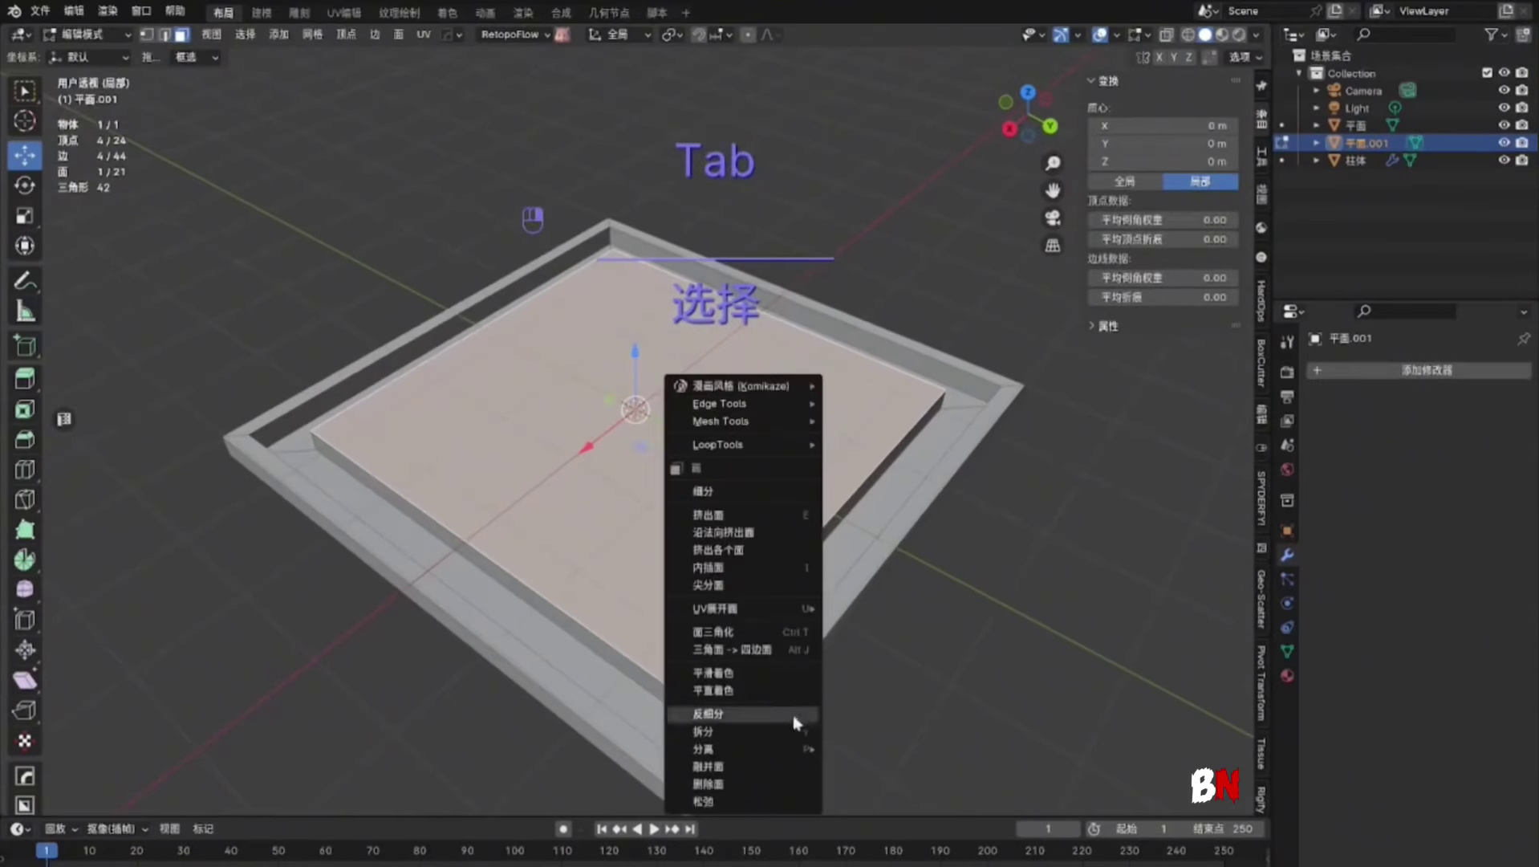
click(762, 785)
middle_drag(763, 784, 782, 547)
key(Tab)
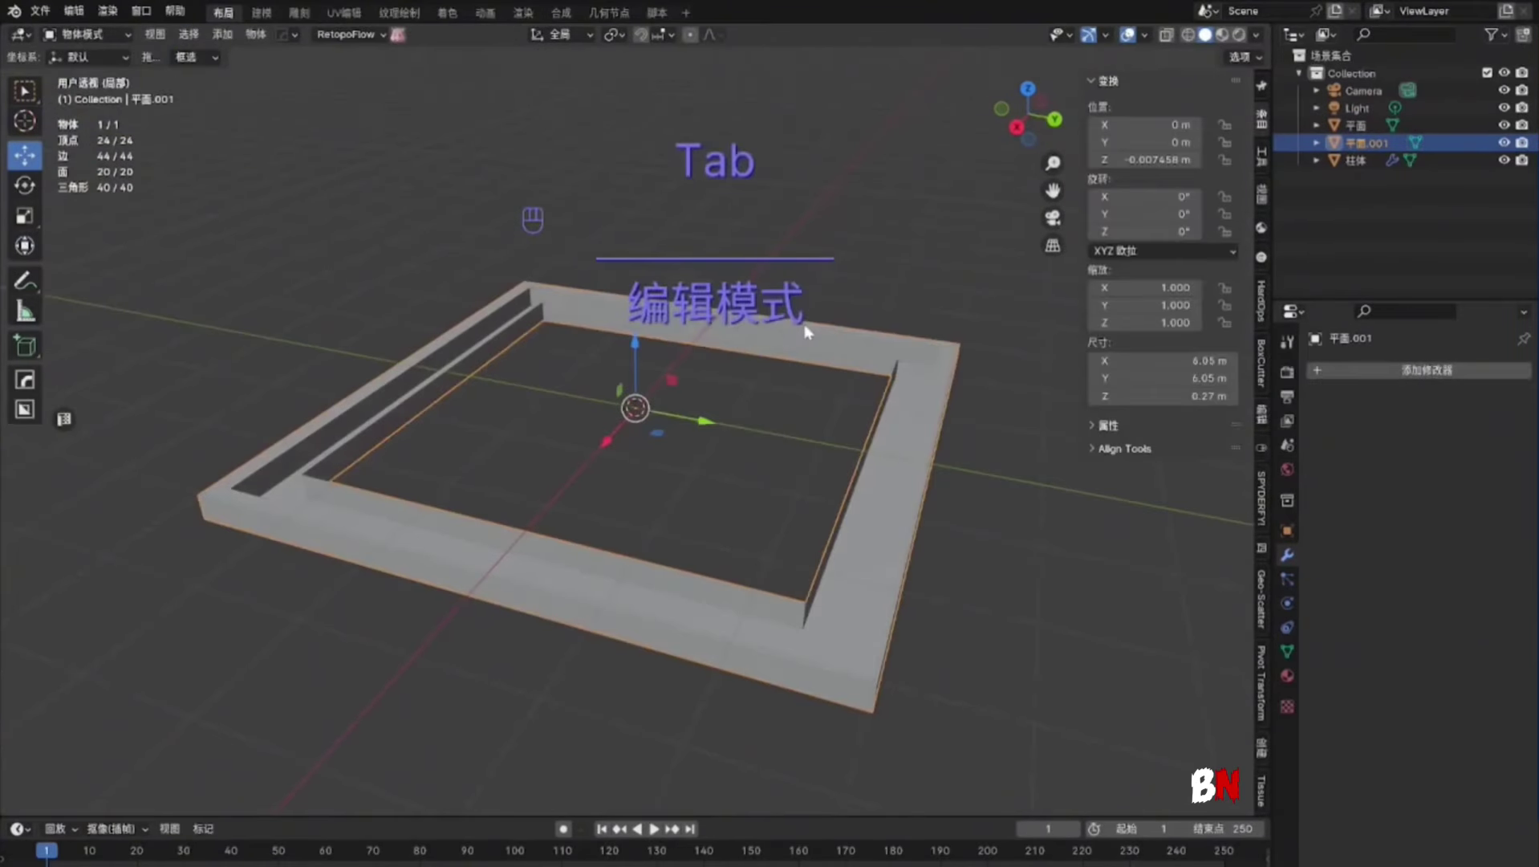
key(KP_Divide)
Add a ground plane scaled to about 27.4 m and lower it along Z to about -0.24 m
click(222, 33)
mouse_move(241, 50)
click(393, 49)
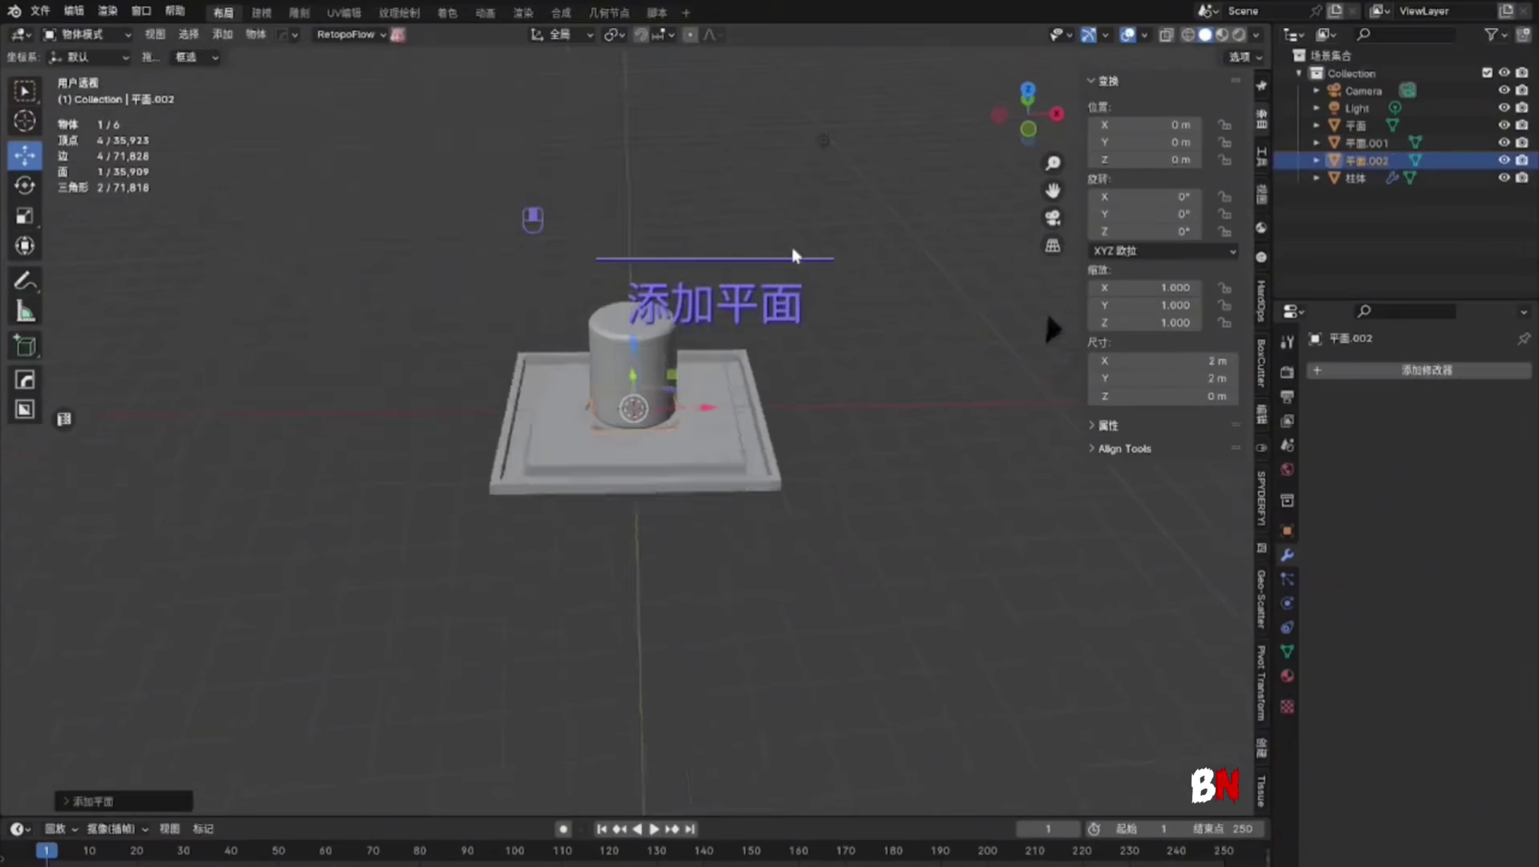
key(s)
click(1027, 279)
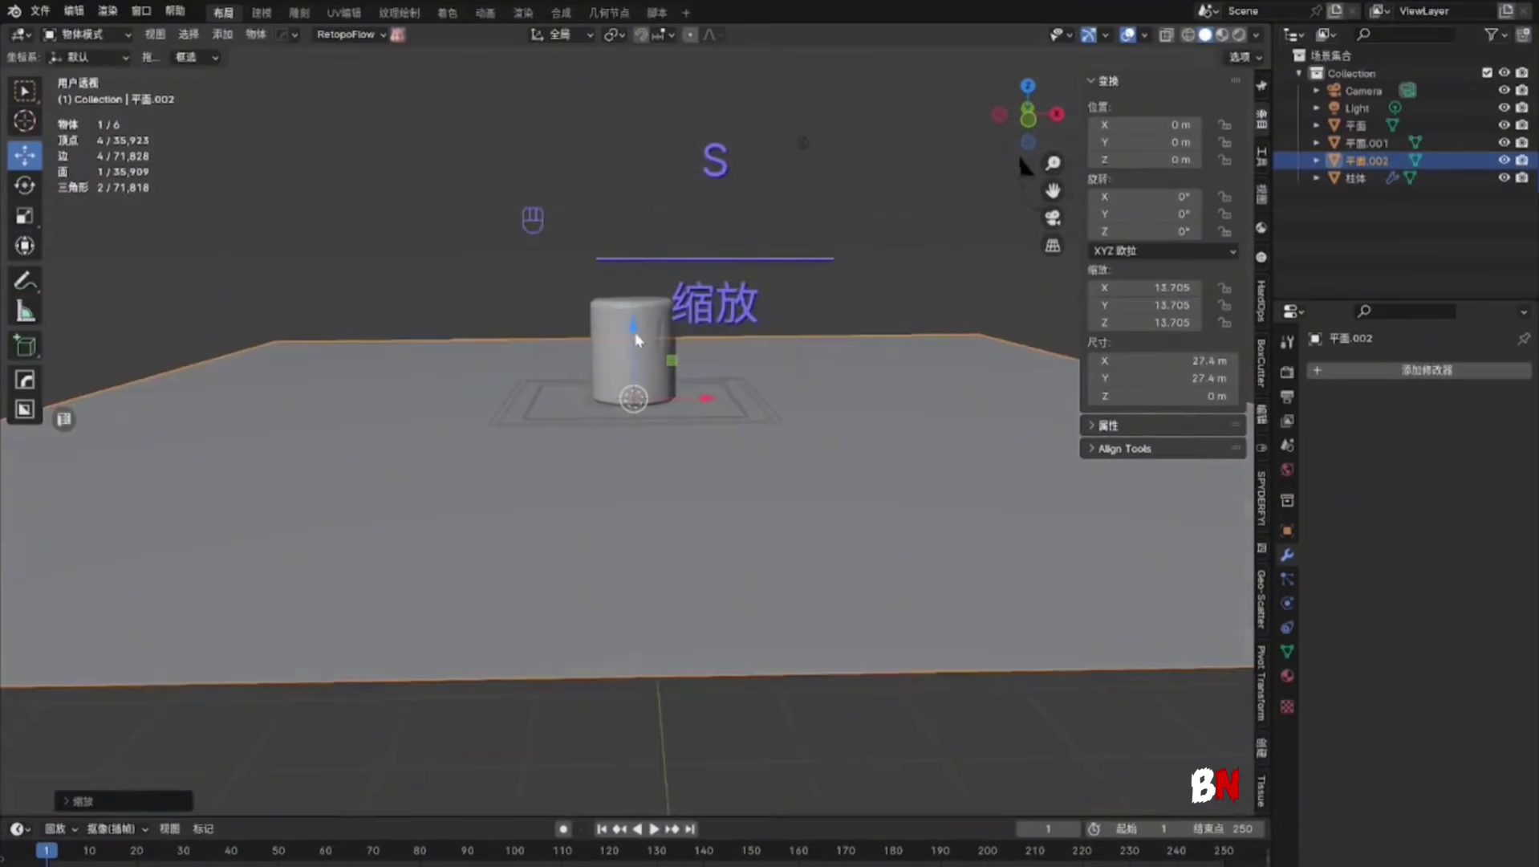
key(g)
key(z)
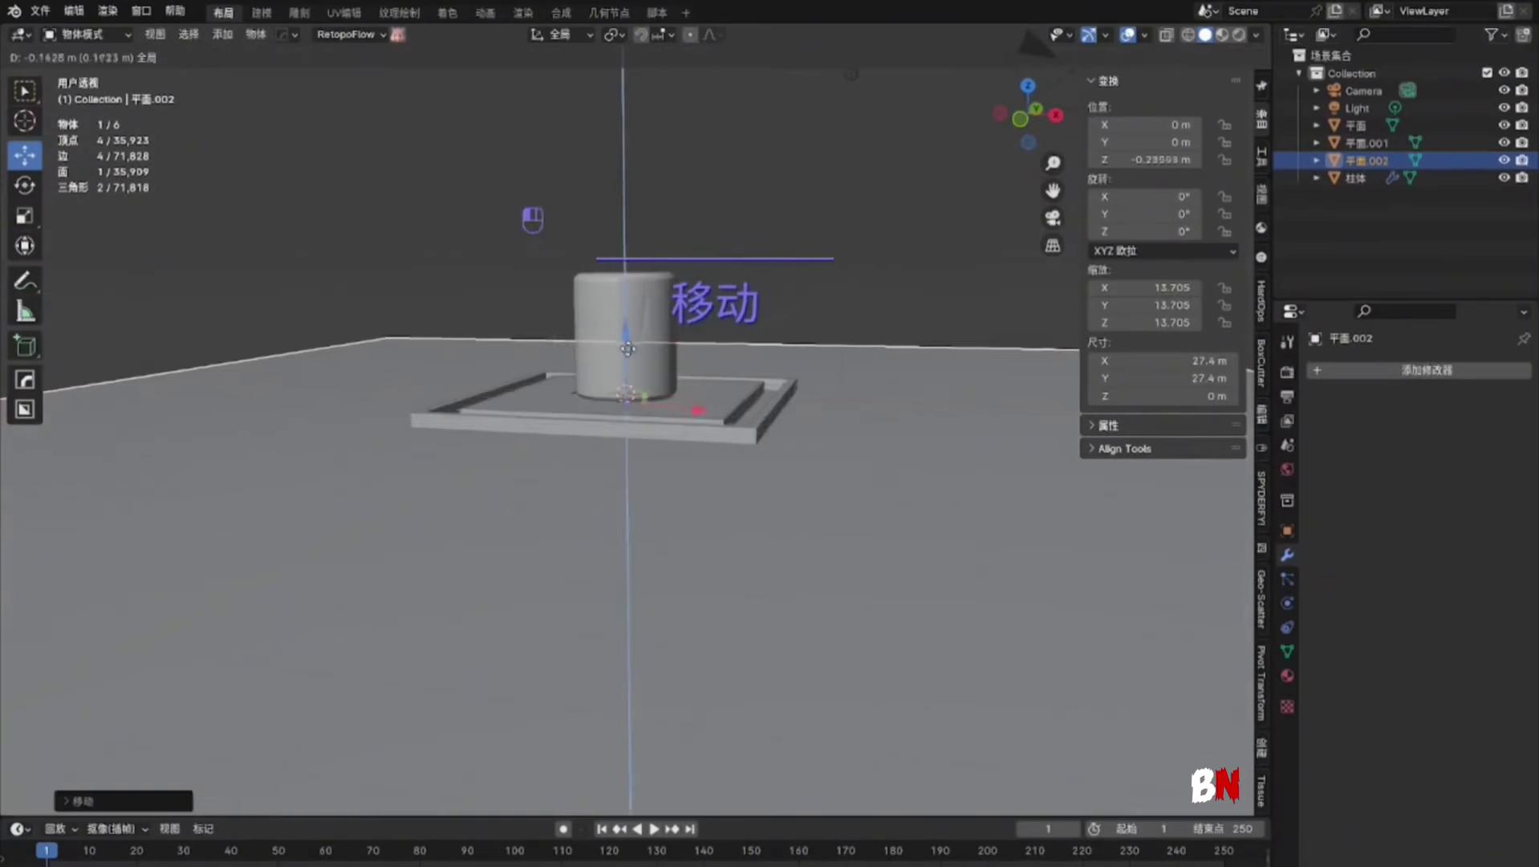
click(626, 347)
Enlarge the ground plane further and apply its scale
scroll(626, 348, down, 3)
key(s)
click(787, 482)
key(ctrl+a)
click(791, 504)
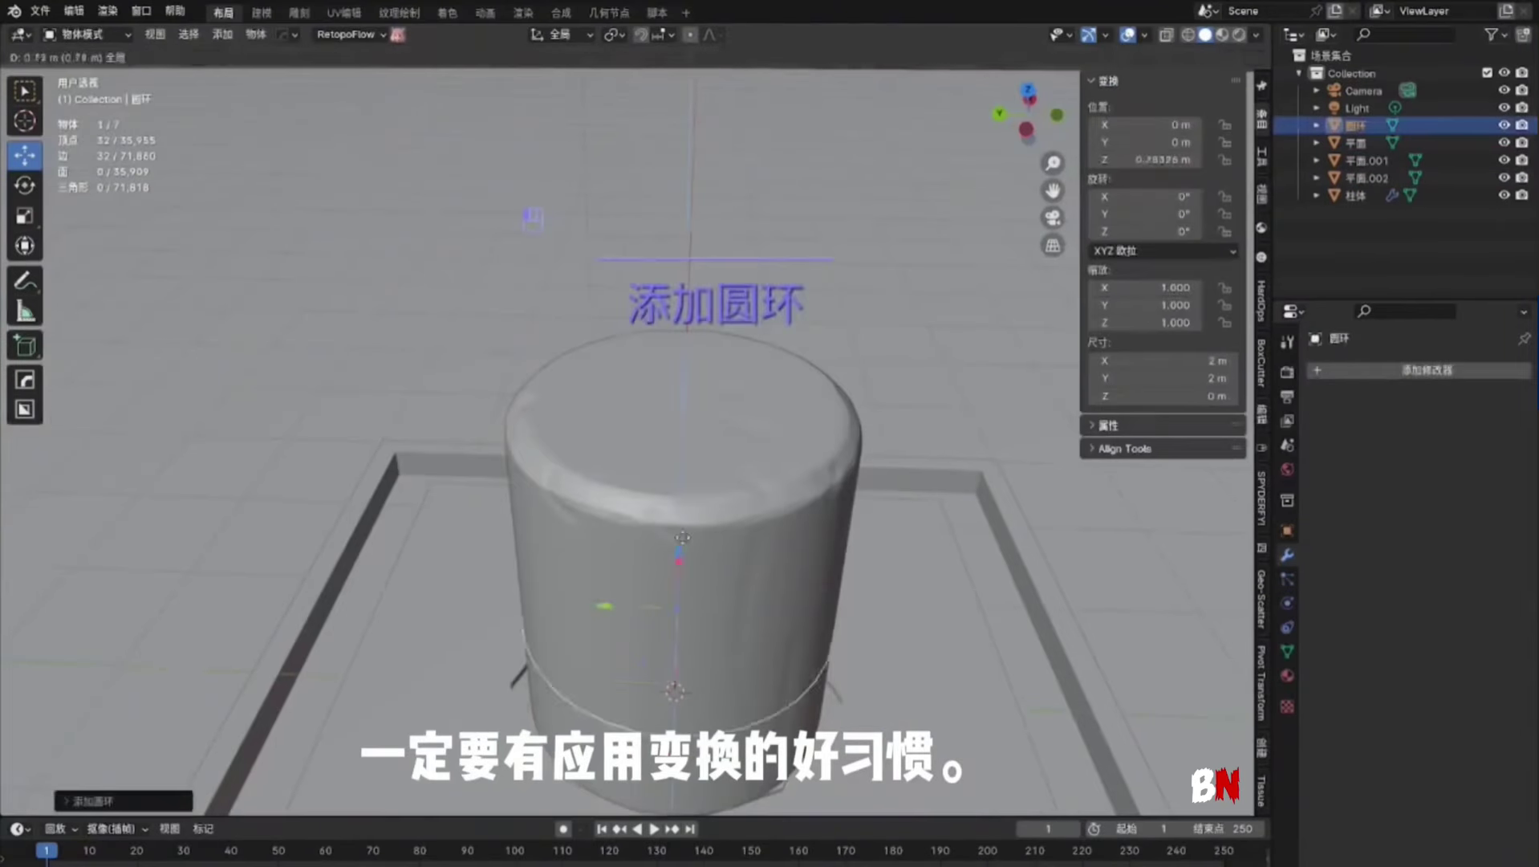
Raise the circle above the cylinder to about 2.94 m on Z, scale it to about 1.42 m across and apply the scale
key(g)
key(z)
middle_drag(900, 377, 907, 380)
key(s)
click(876, 389)
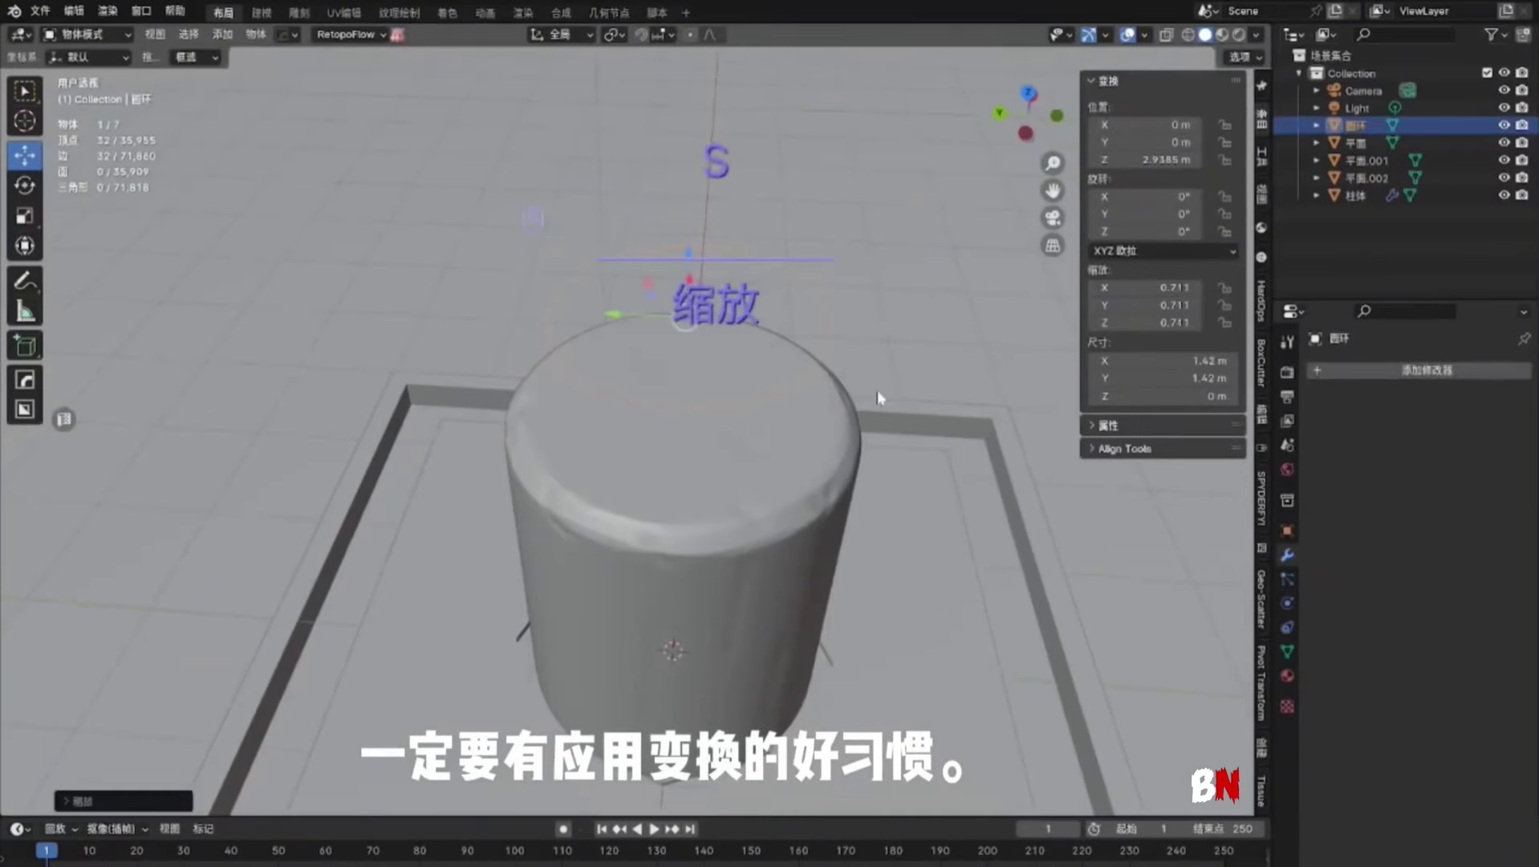
key(ctrl+a)
click(875, 390)
Fill the circle's outline with faces using Grid Fill
middle_drag(826, 321, 743, 333)
key(Tab)
click(398, 35)
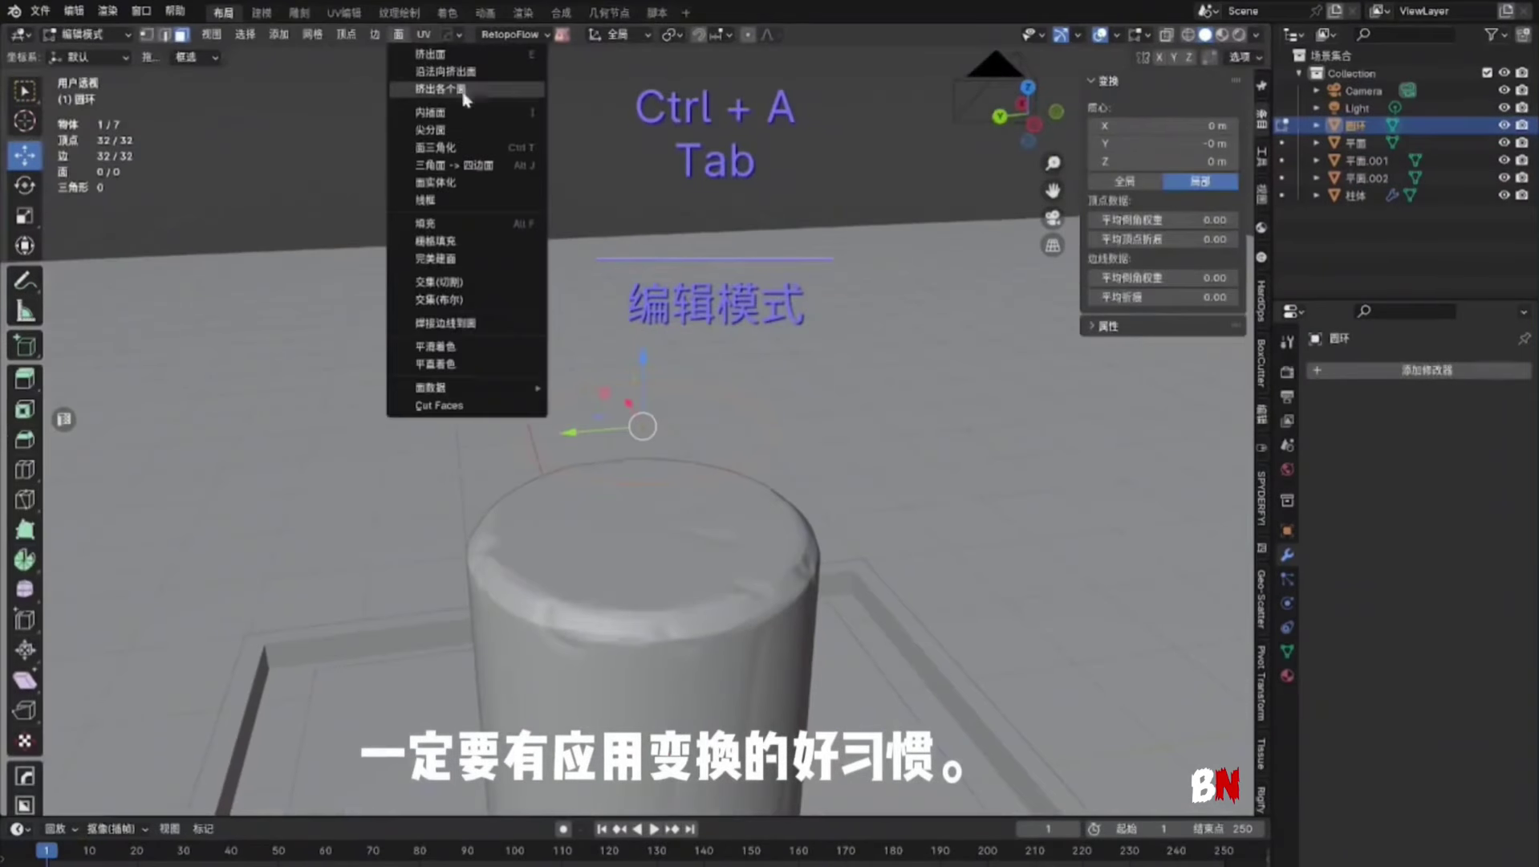
click(454, 240)
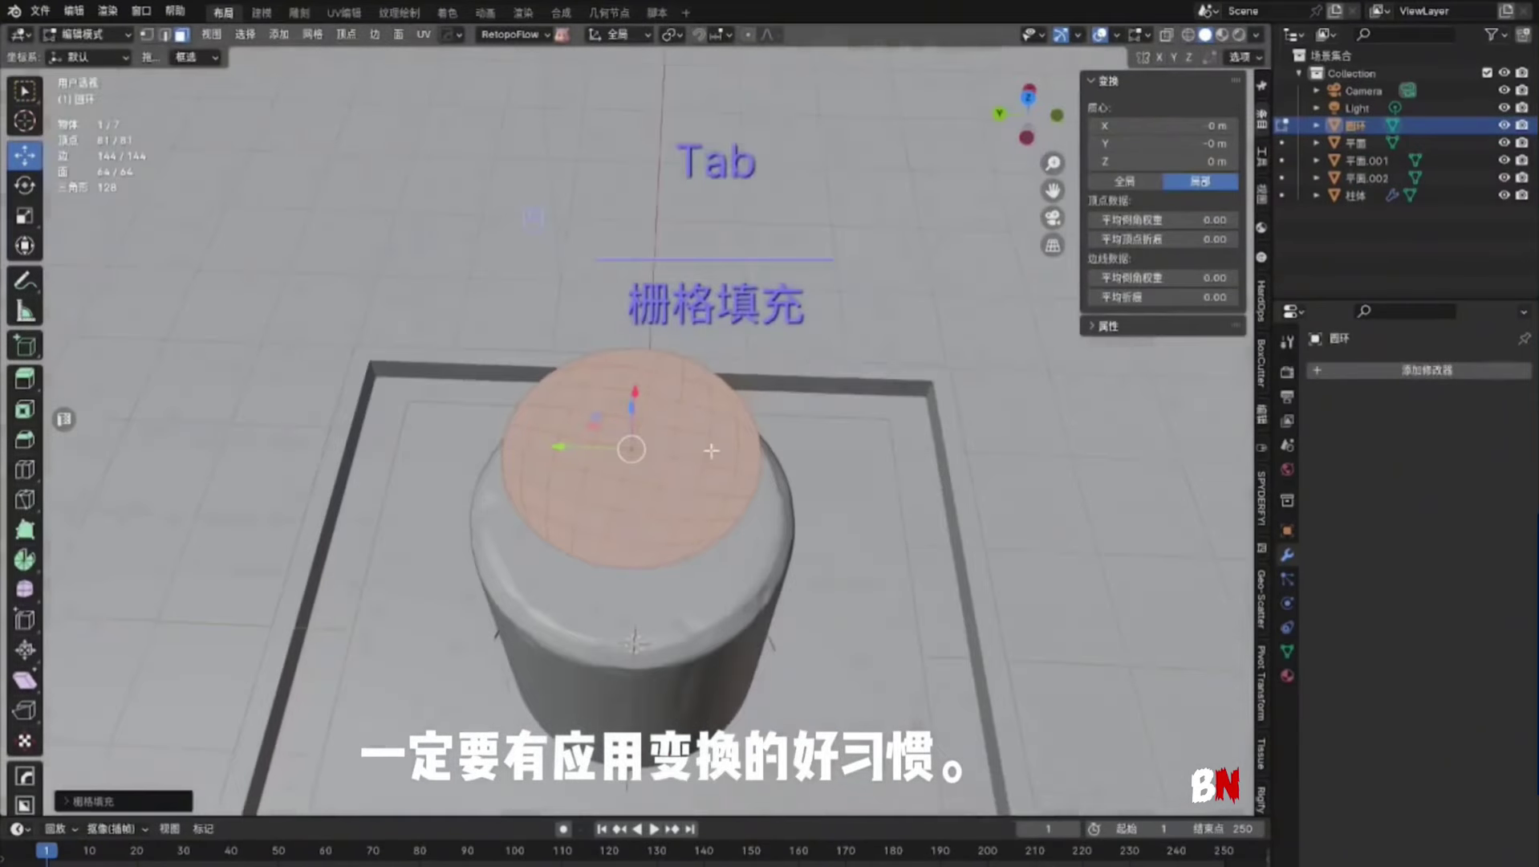
Add a two-level Subdivision Surface modifier to the filled circle and apply it
key(Tab)
click(1426, 370)
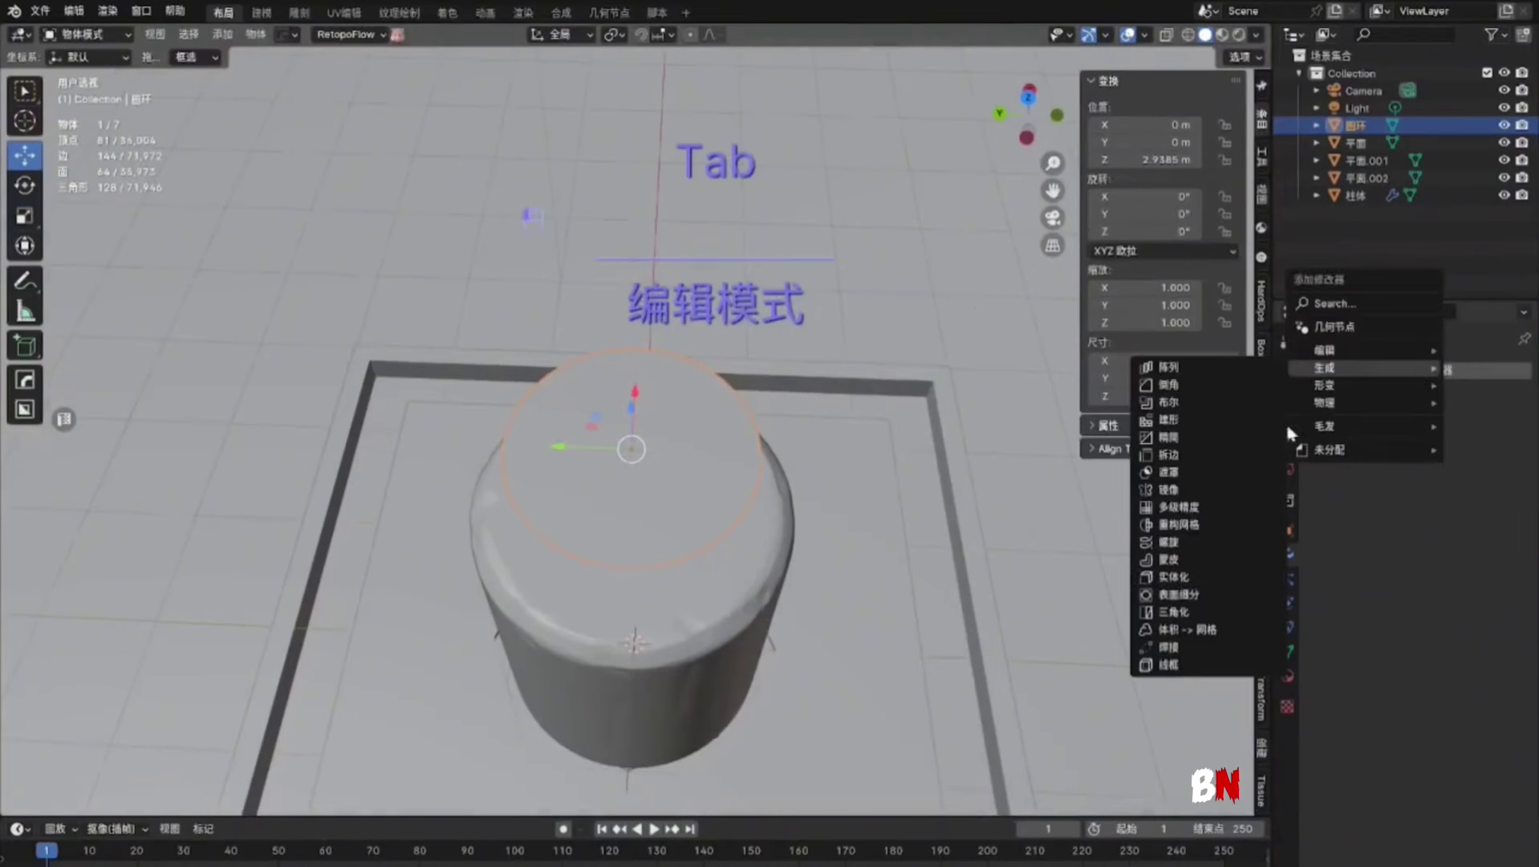
click(1188, 581)
click(1478, 442)
click(1456, 461)
Delete patches of faces around the disc's rim with circle selection to give it an irregular puddle outline
middle_drag(459, 405, 464, 361)
key(Tab)
middle_drag(674, 329, 622, 364)
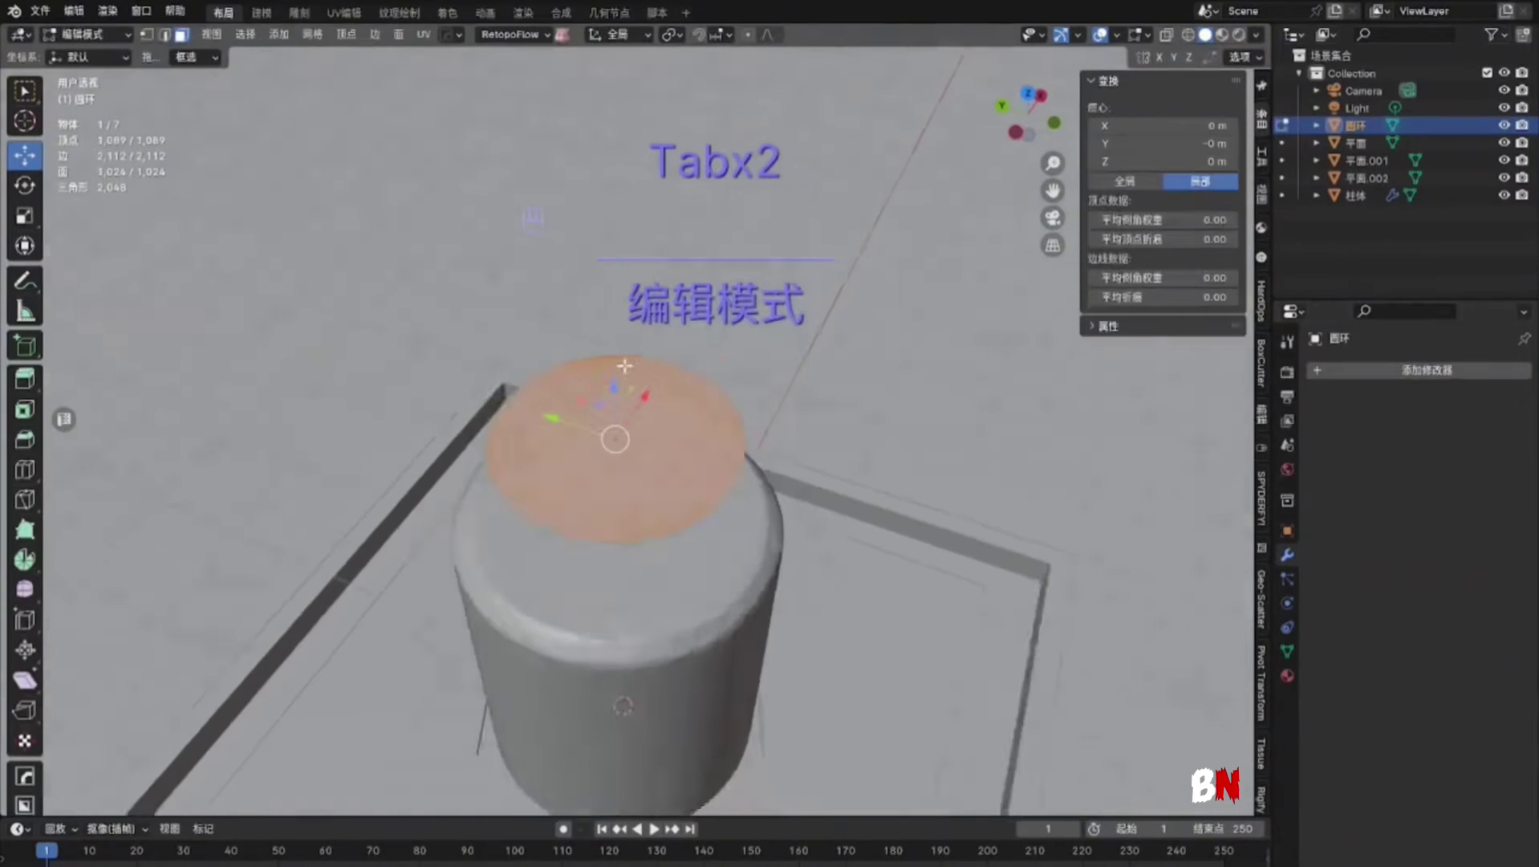
scroll(622, 365, up, 2)
click(818, 377)
key(c)
drag(562, 592, 608, 595)
right_click(608, 595)
click(608, 595)
middle_drag(610, 522, 706, 554)
key(c)
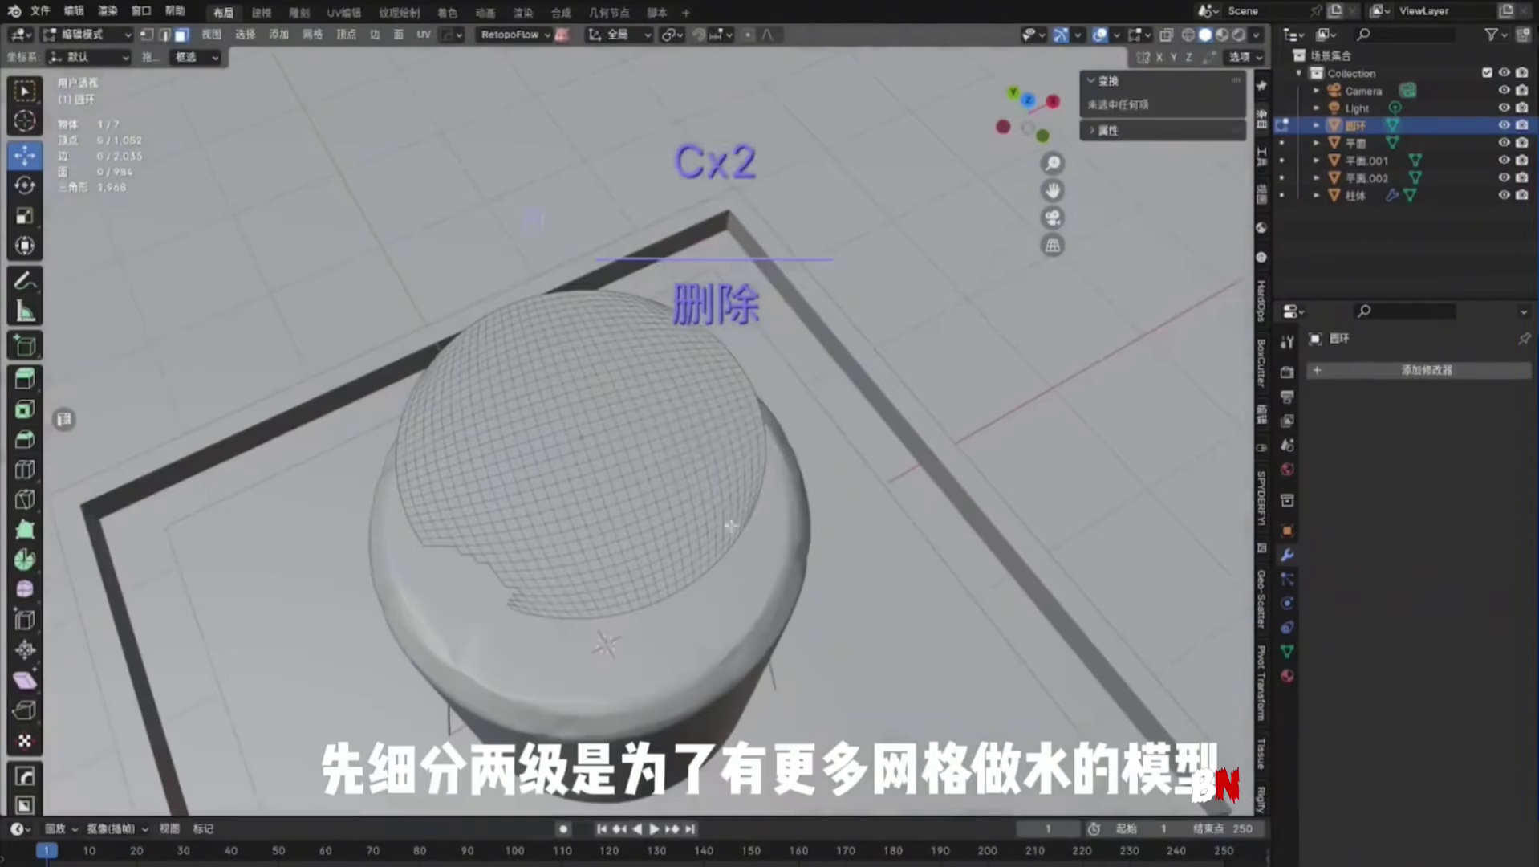
drag(729, 522, 750, 449)
key(c)
key(c)
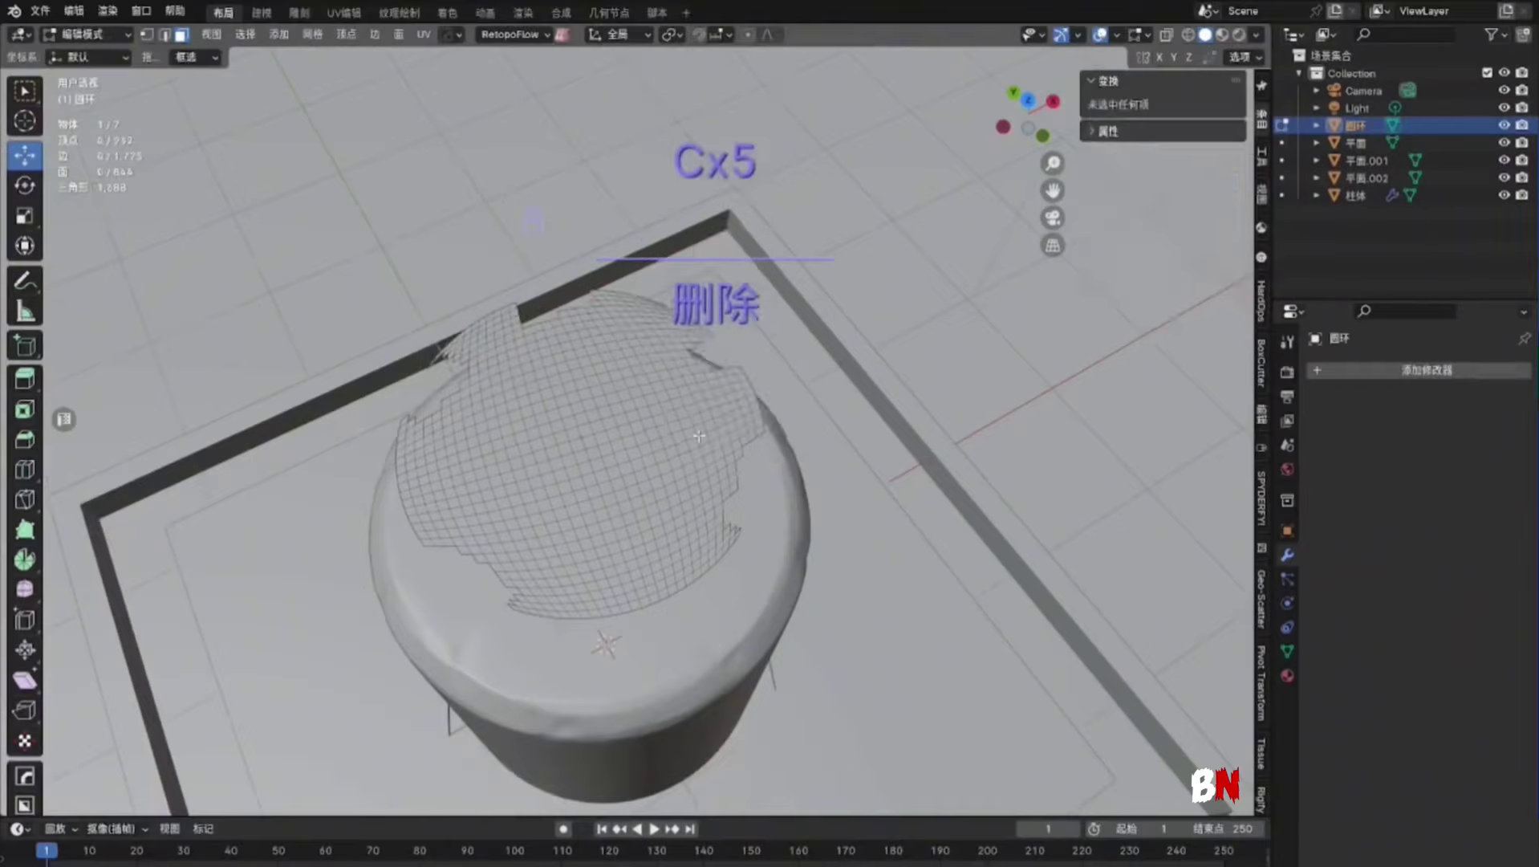
Extrude the whole puddle mesh about 0.03 m down and recalculate its normals
key(a)
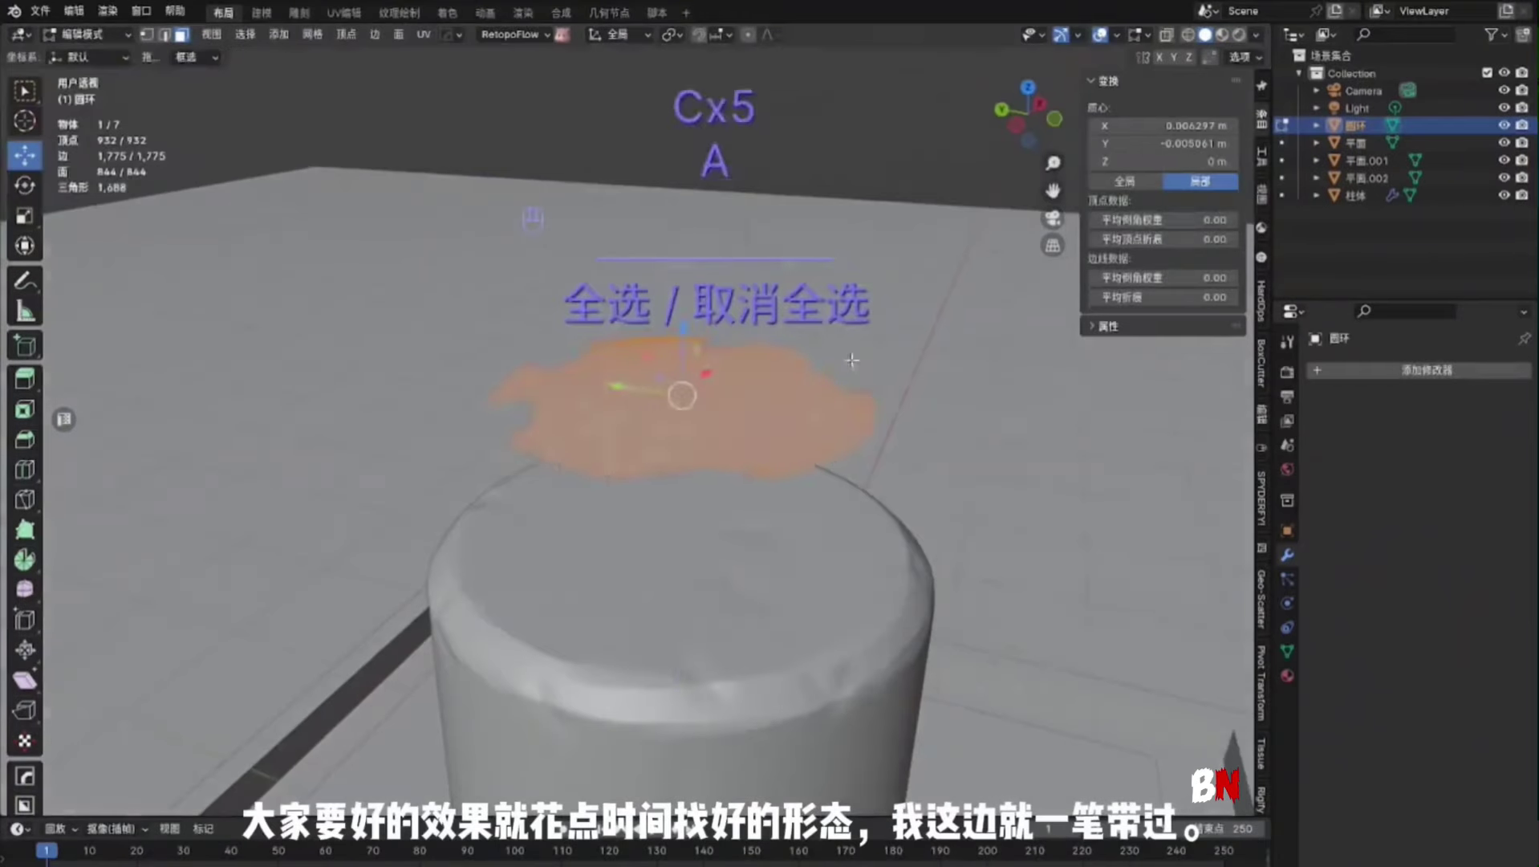
key(e)
key(Tab)
key(shift+n)
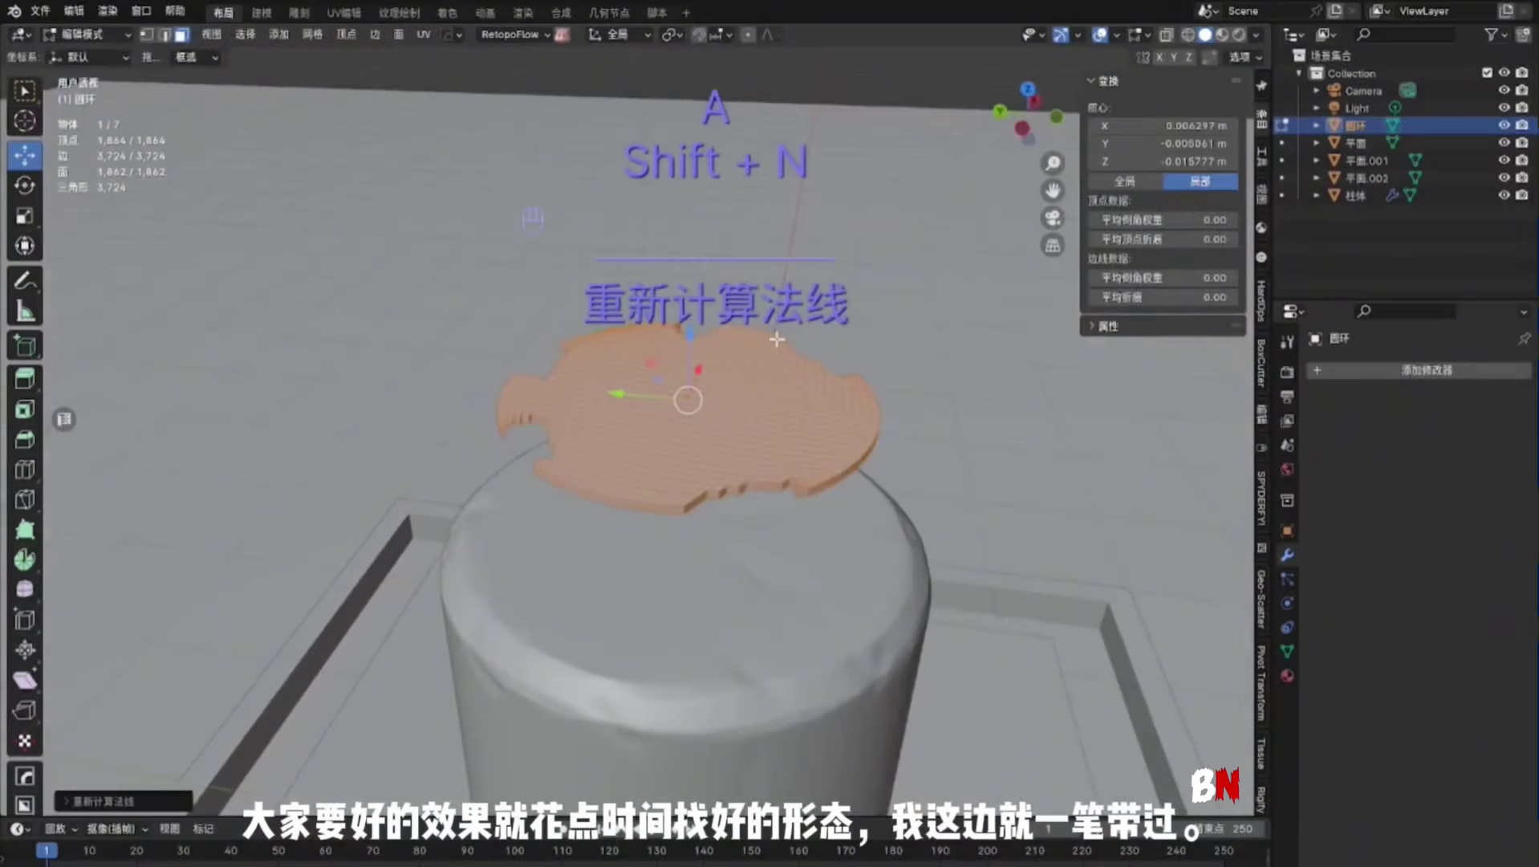
Add a Remesh modifier to the puddle in Smooth mode with octree depth 5 and scale 0.990
key(Tab)
click(1396, 374)
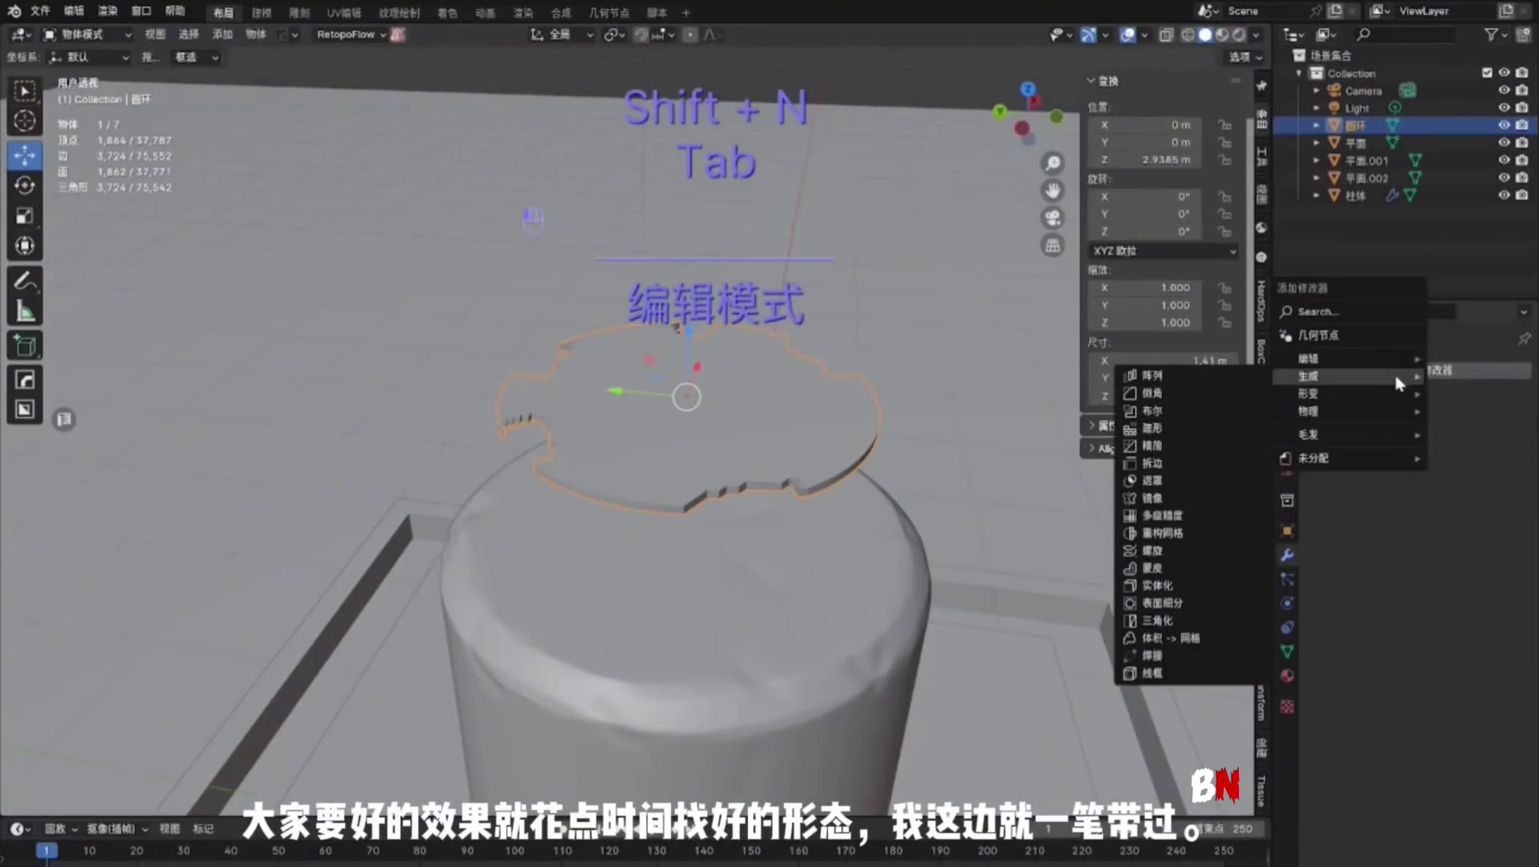
click(1165, 532)
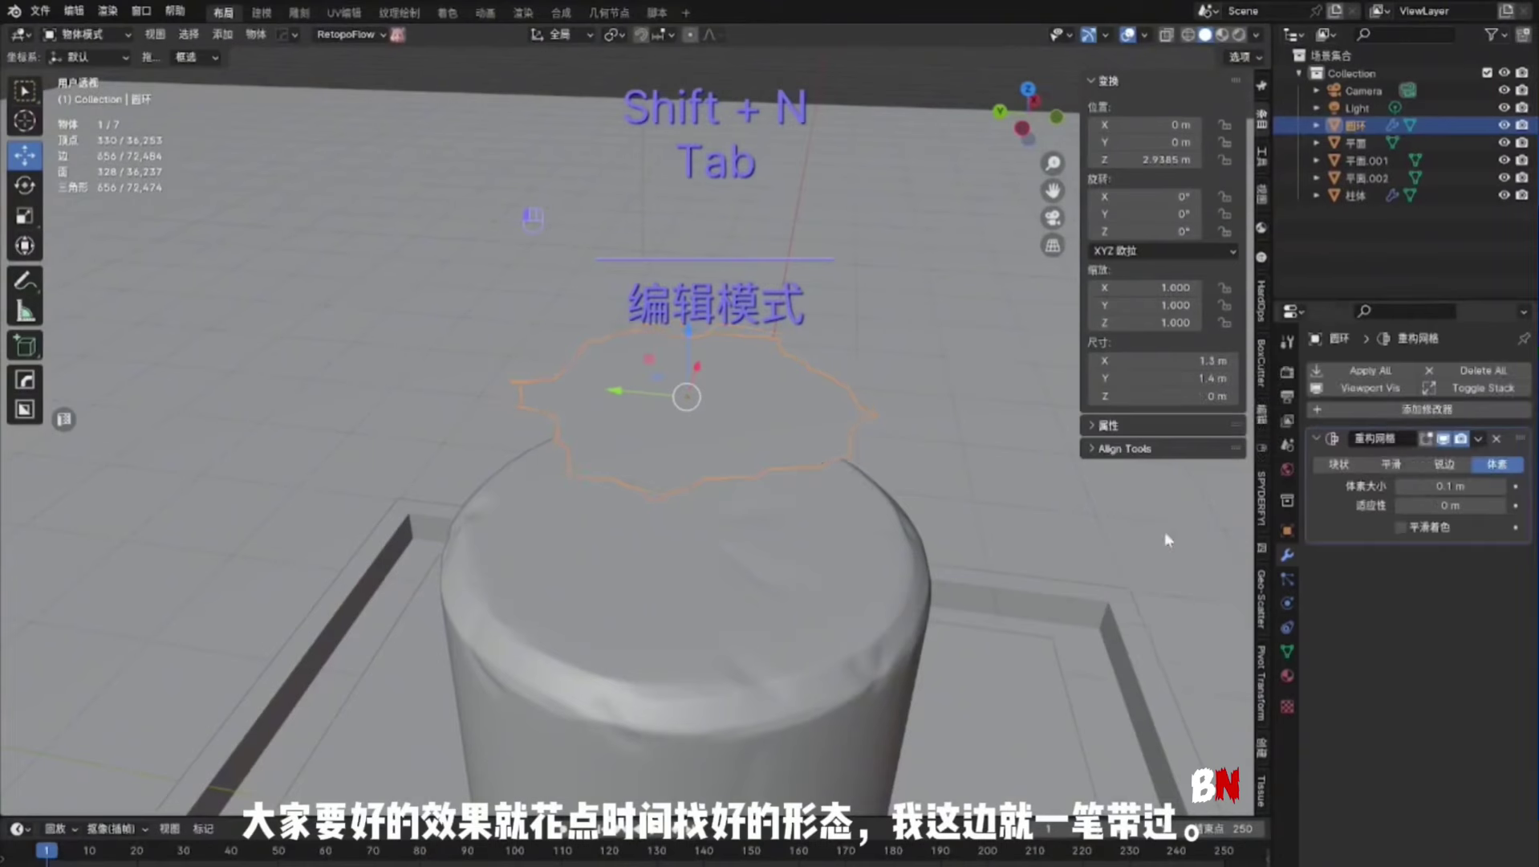
click(1403, 467)
middle_drag(964, 502, 835, 410)
scroll(835, 411, up, 2)
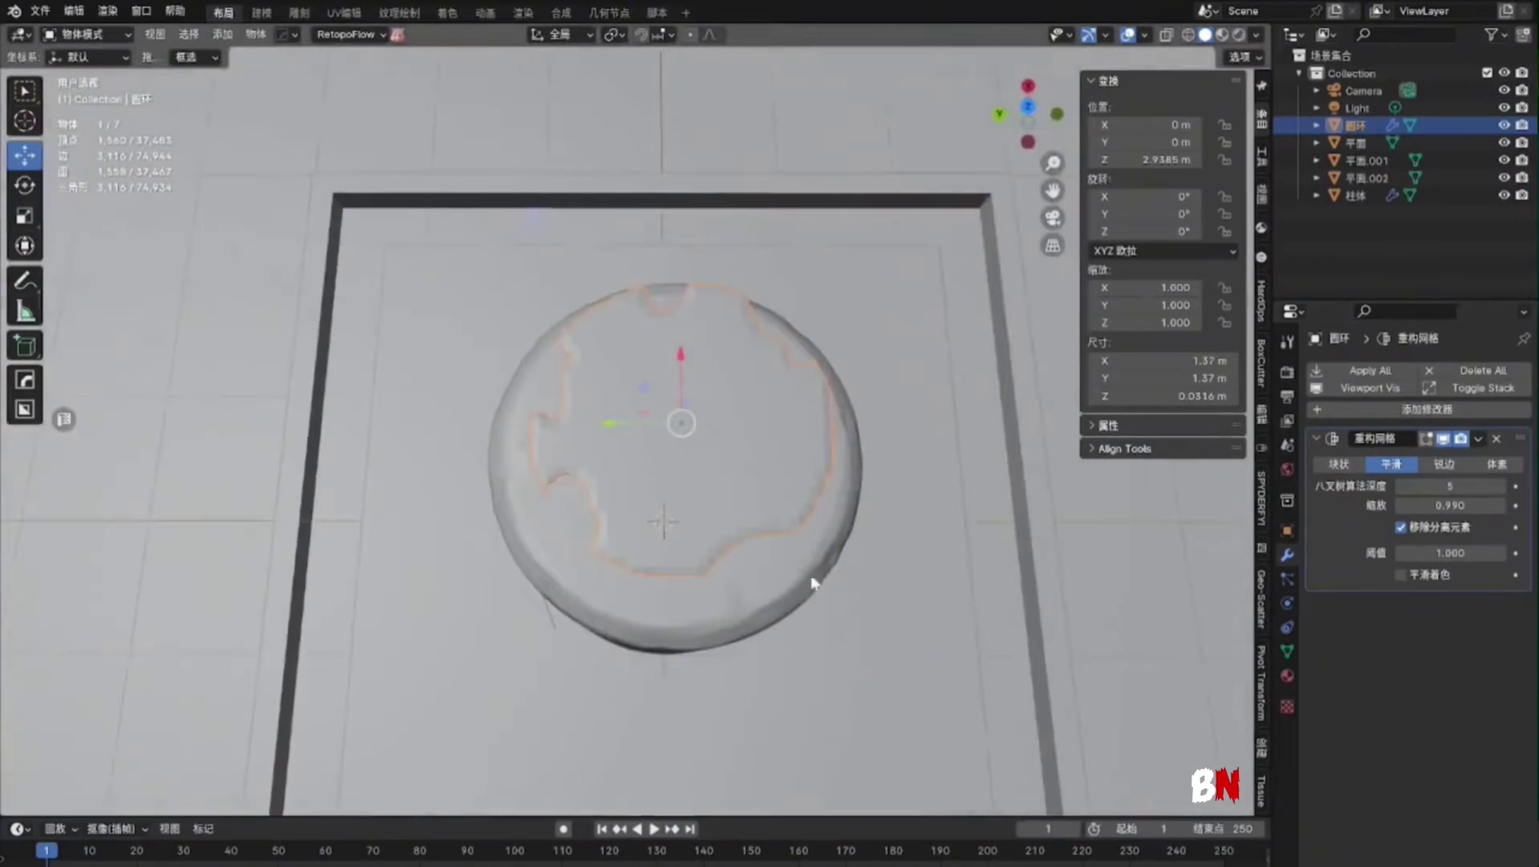
middle_drag(813, 584, 907, 524)
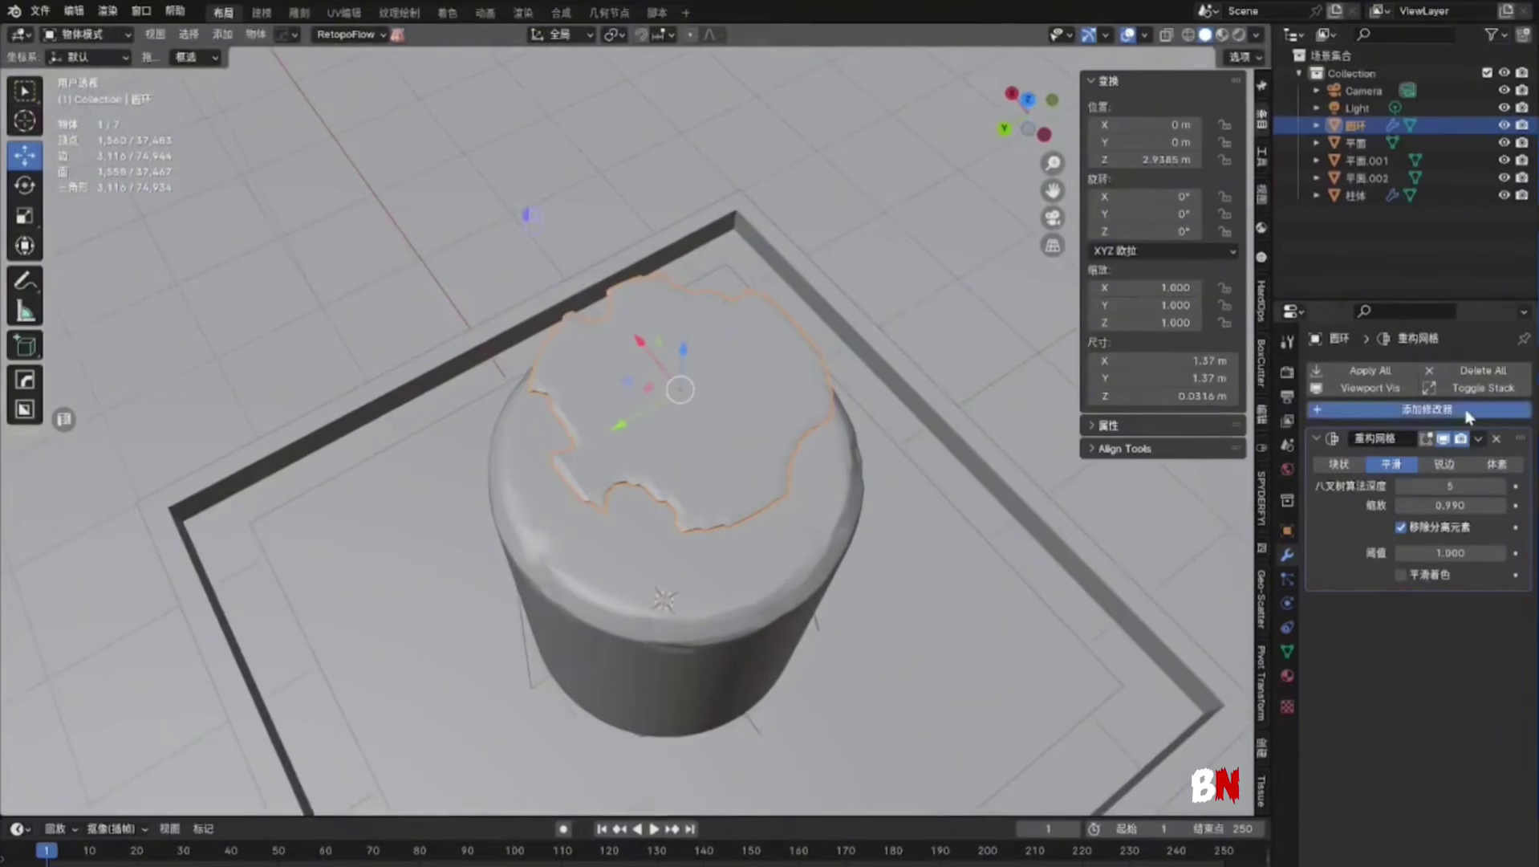
Smooth the puddle with a Subdivision modifier at viewport level 2, set the Remesh scale to 0.440 and lower it to about 2.38 m on Z
click(1467, 413)
mouse_move(1445, 409)
click(1252, 639)
middle_drag(955, 578, 874, 585)
scroll(874, 585, up, 2)
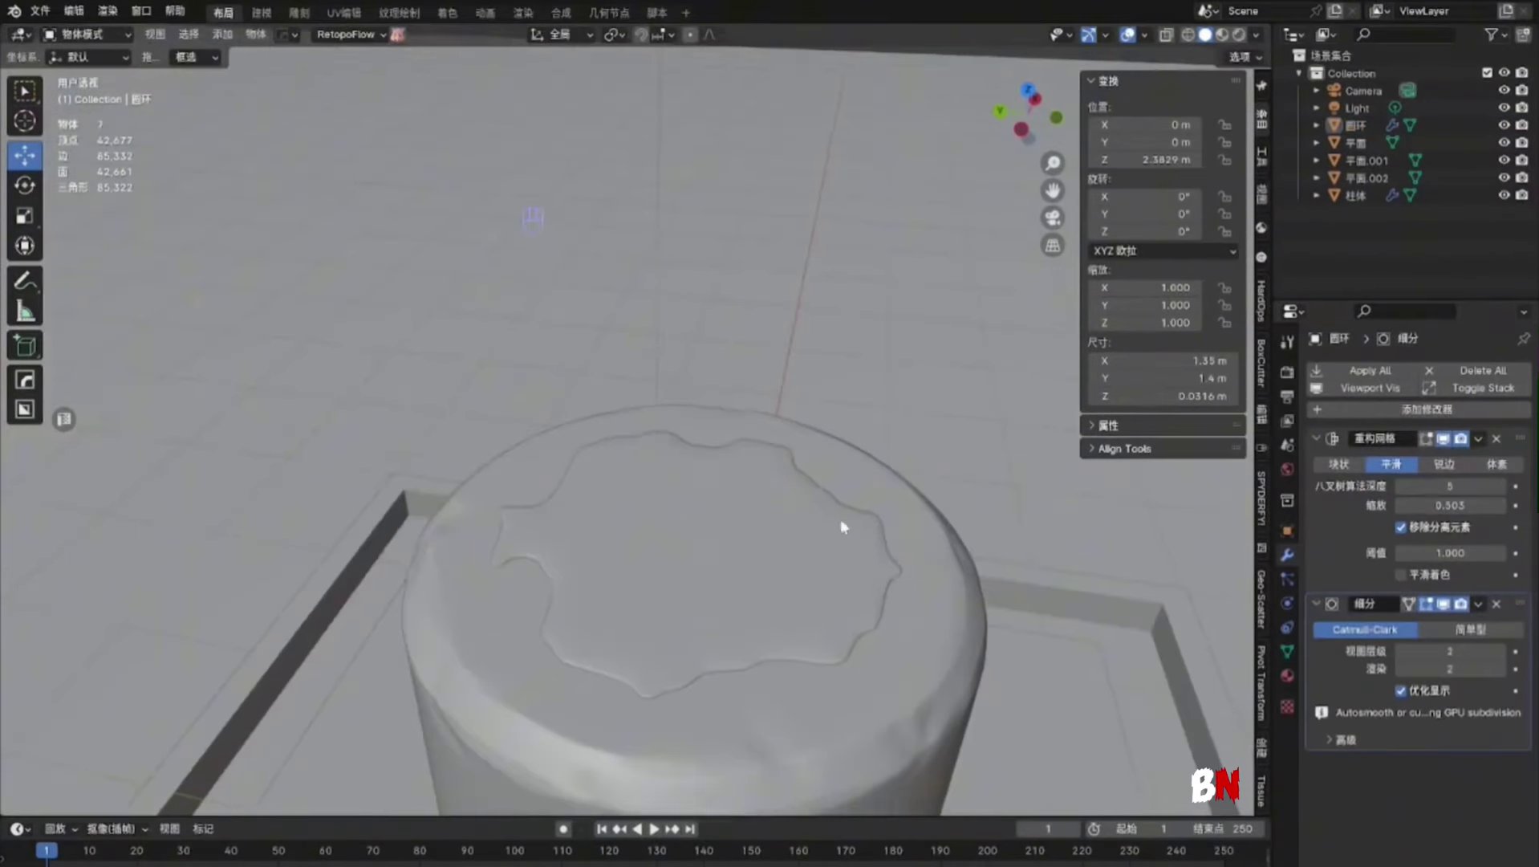
scroll(840, 518, down, 5)
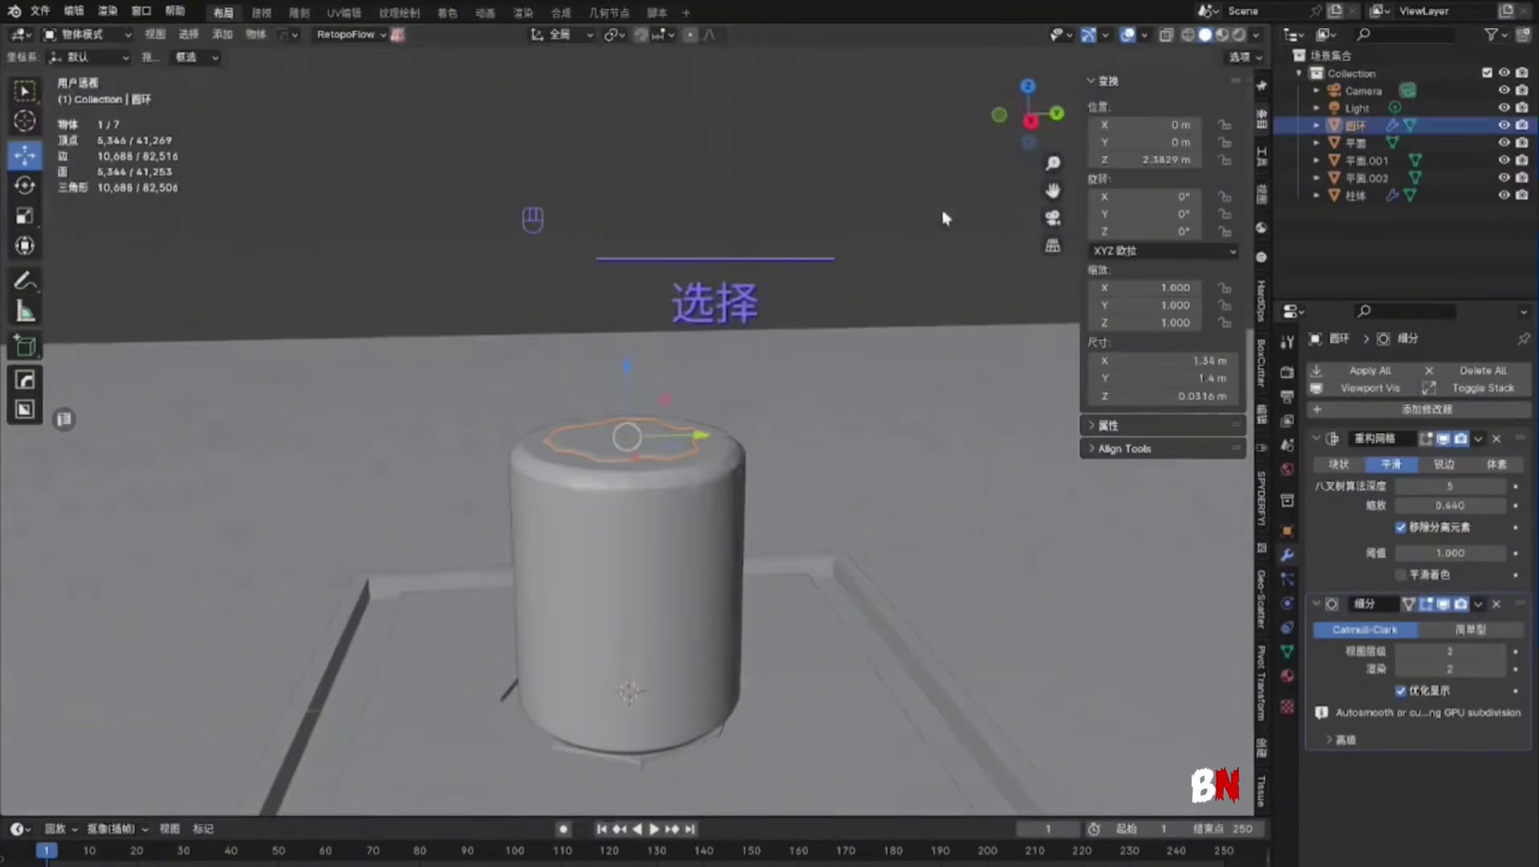
Show the viewport in rendered shading lit by the courtyard HDRI instead of the scene world, and raise the world opacity
click(1240, 34)
click(1256, 35)
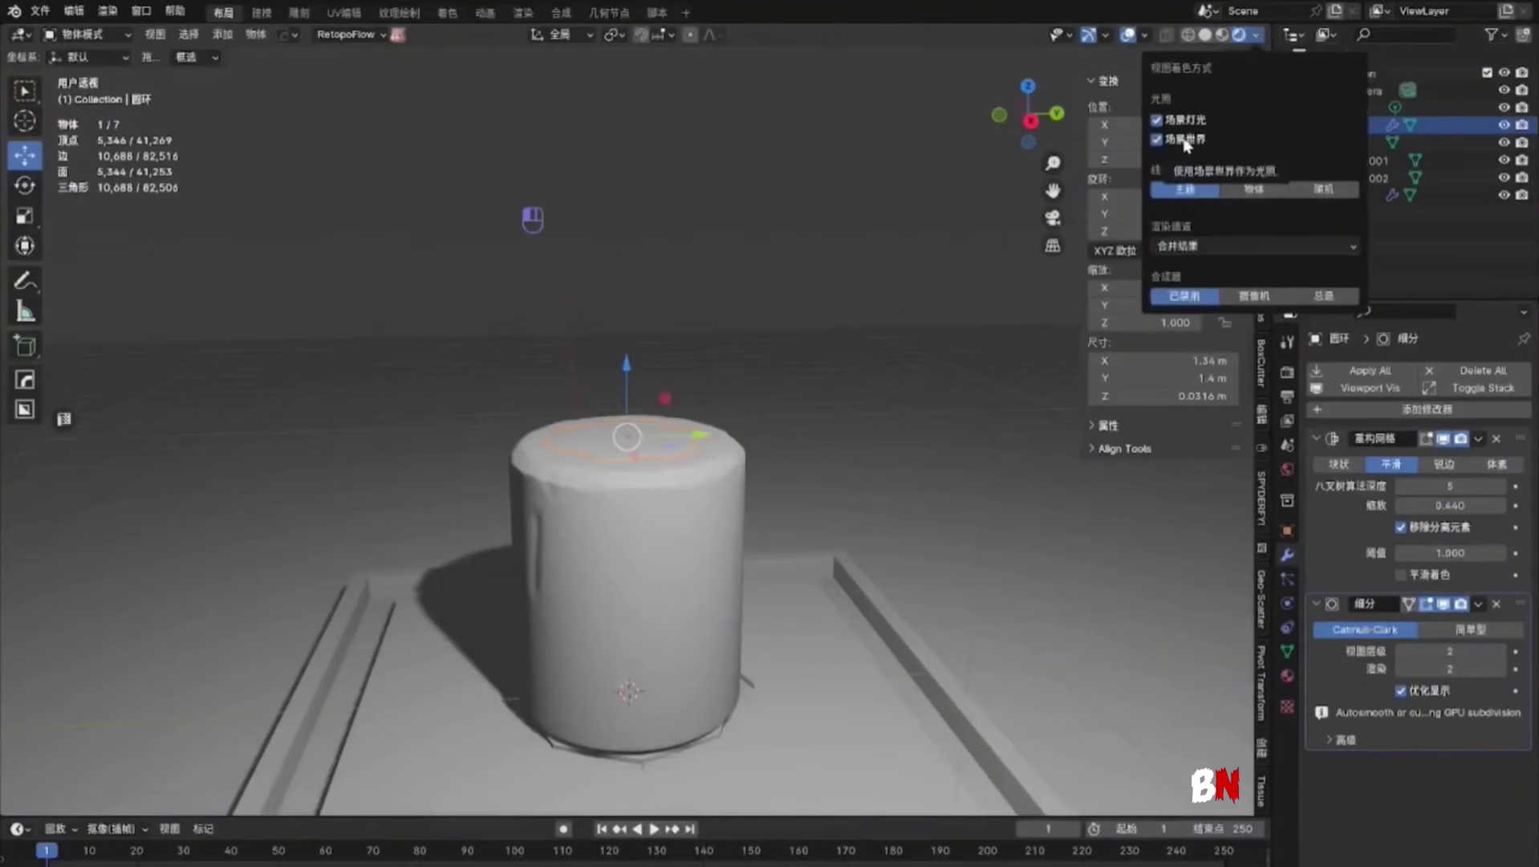
click(1185, 143)
click(1230, 210)
click(933, 295)
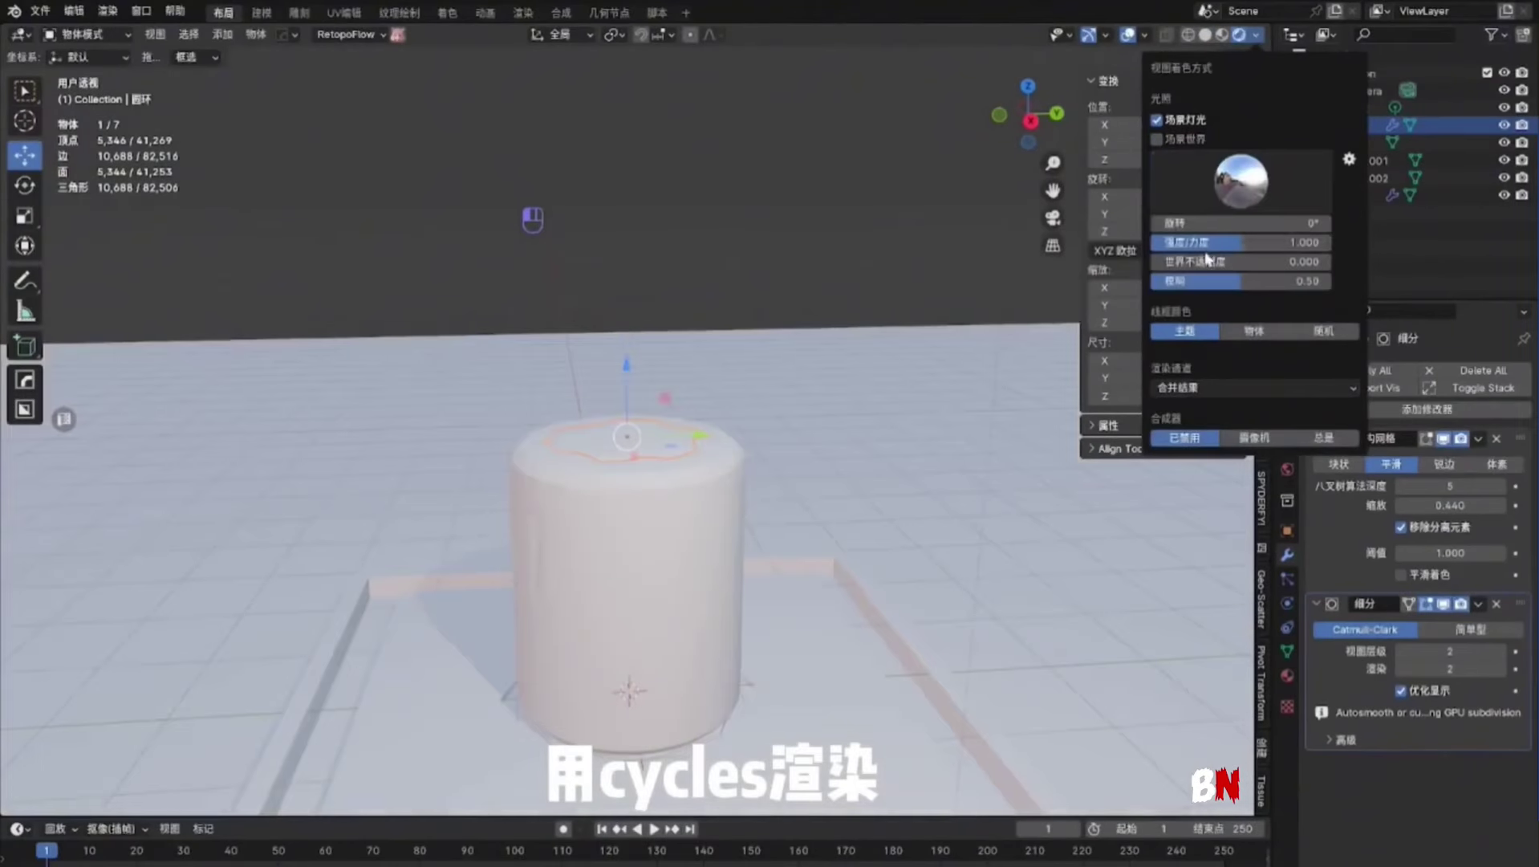
drag(1205, 262, 1329, 261)
Set the render engine to Cycles and its device to GPU Compute
click(1287, 372)
click(1421, 372)
click(1435, 432)
click(1438, 414)
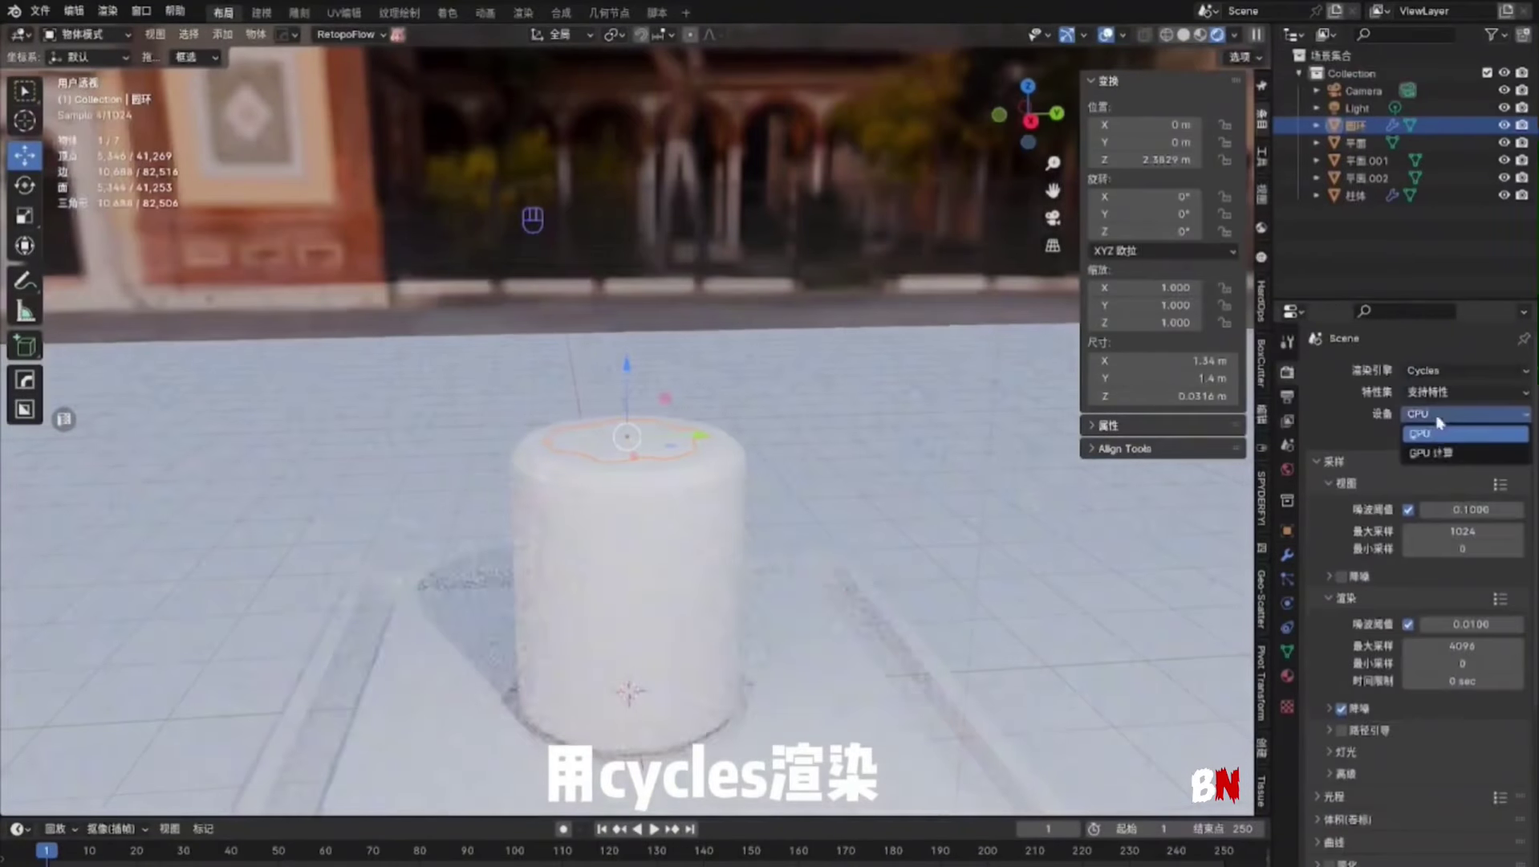
click(1439, 452)
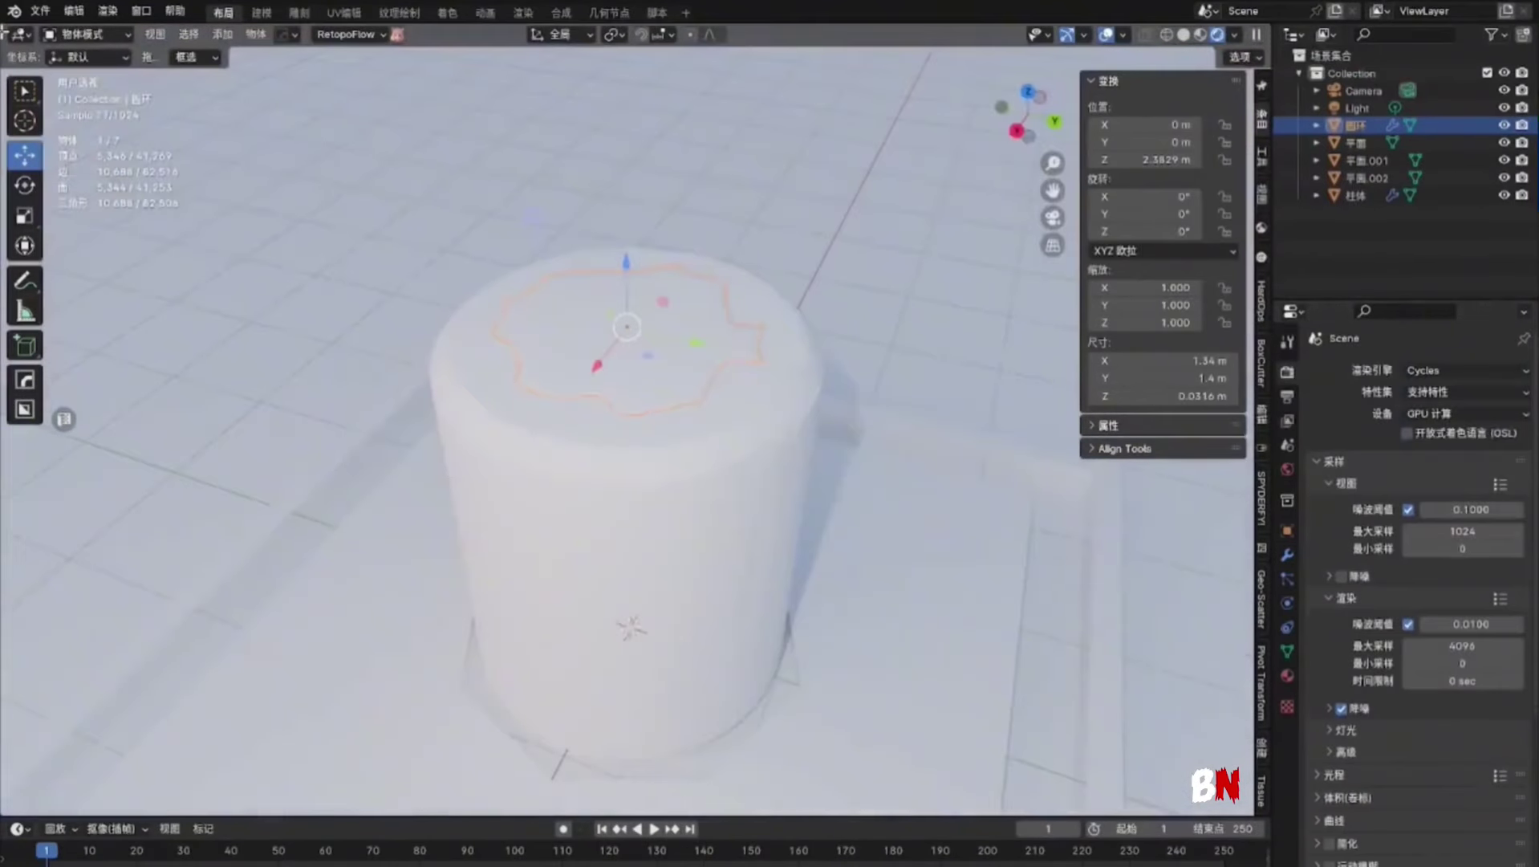
Split the viewport, turn the new area into a Shader Editor and create a new material for the puddle
drag(16, 53, 411, 53)
click(20, 35)
click(65, 197)
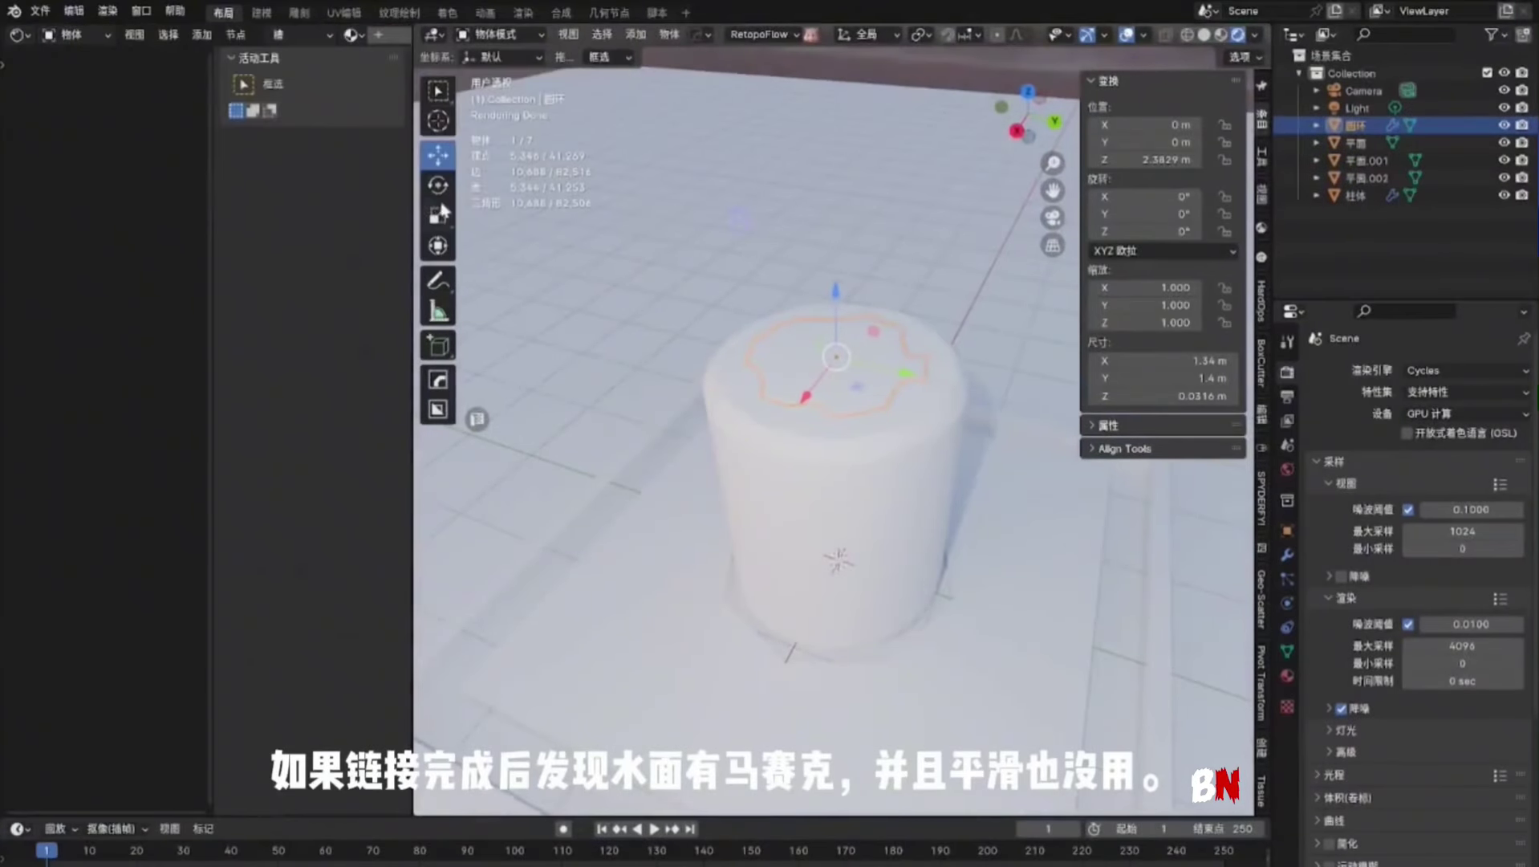
drag(413, 187, 528, 187)
click(437, 34)
Replace the puddle material's Principled BSDF node with a Glass BSDF node
middle_drag(178, 282, 147, 350)
click(96, 395)
right_click(96, 394)
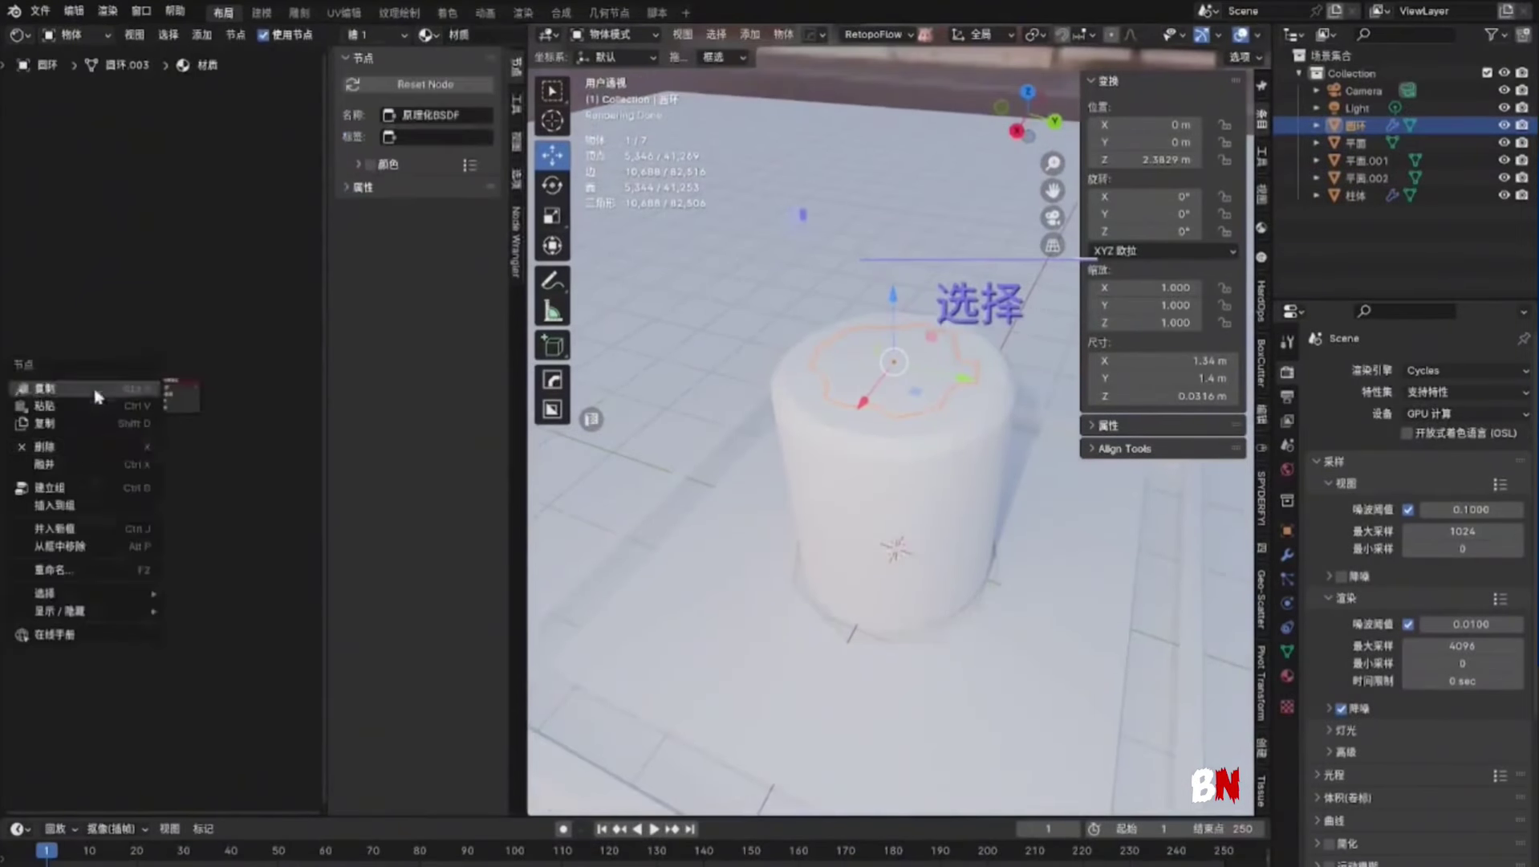
click(65, 446)
scroll(73, 382, up, 3)
mouse_move(228, 131)
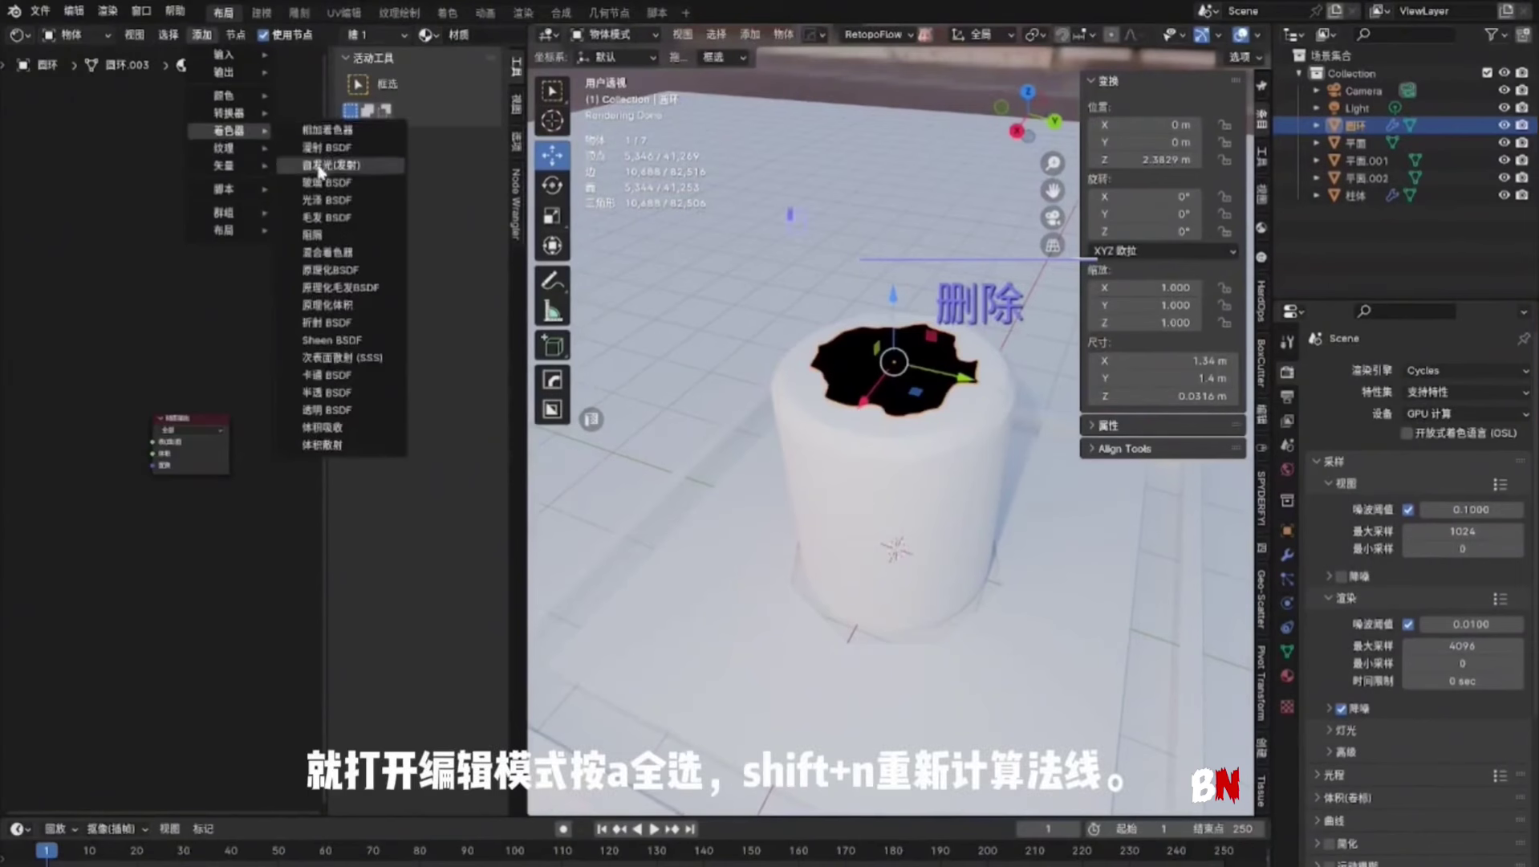
click(323, 183)
click(28, 418)
Add a Transparent BSDF node and combine it with the Glass BSDF through a Mix Shader
click(202, 35)
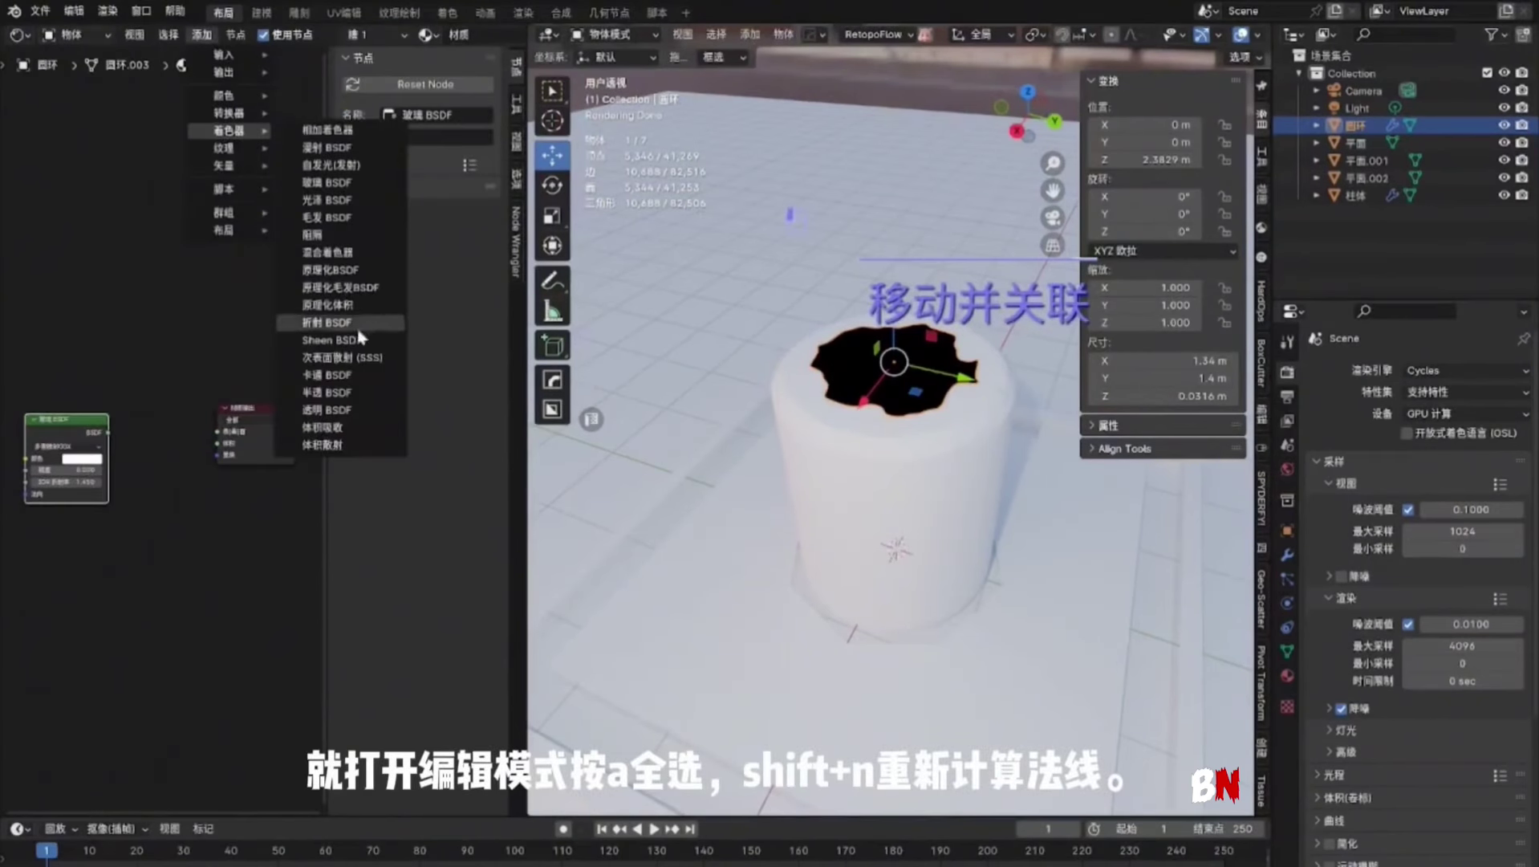
click(327, 409)
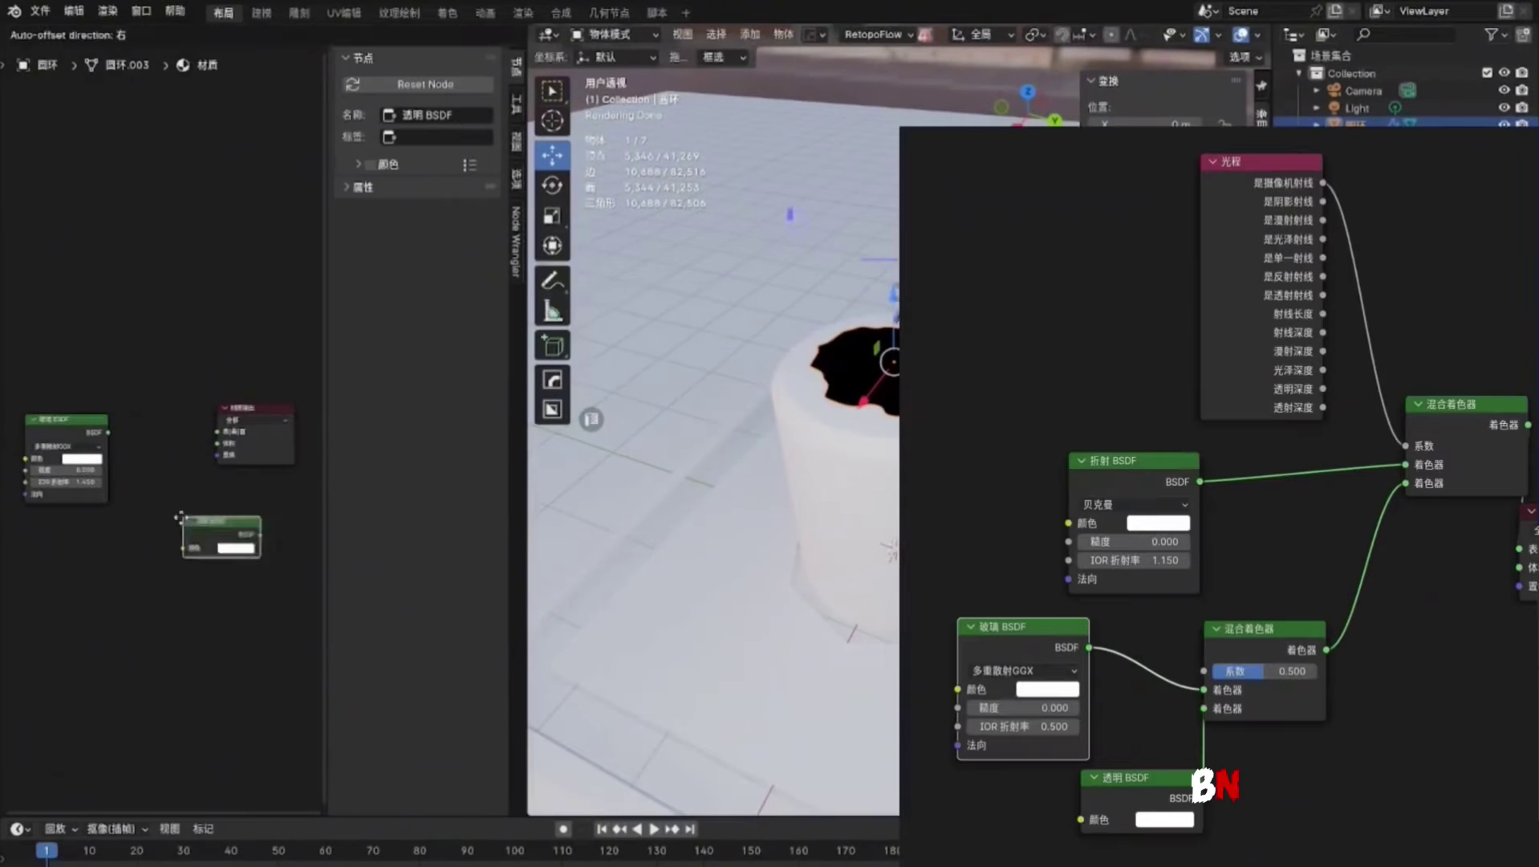
click(35, 575)
drag(108, 432, 231, 546)
click(231, 543)
click(164, 502)
drag(114, 594, 162, 543)
drag(241, 409, 286, 415)
drag(101, 421, 58, 477)
drag(191, 494, 169, 492)
Add a Light Path node and a Refraction BSDF node to the puddle material
click(203, 34)
mouse_move(245, 58)
click(312, 234)
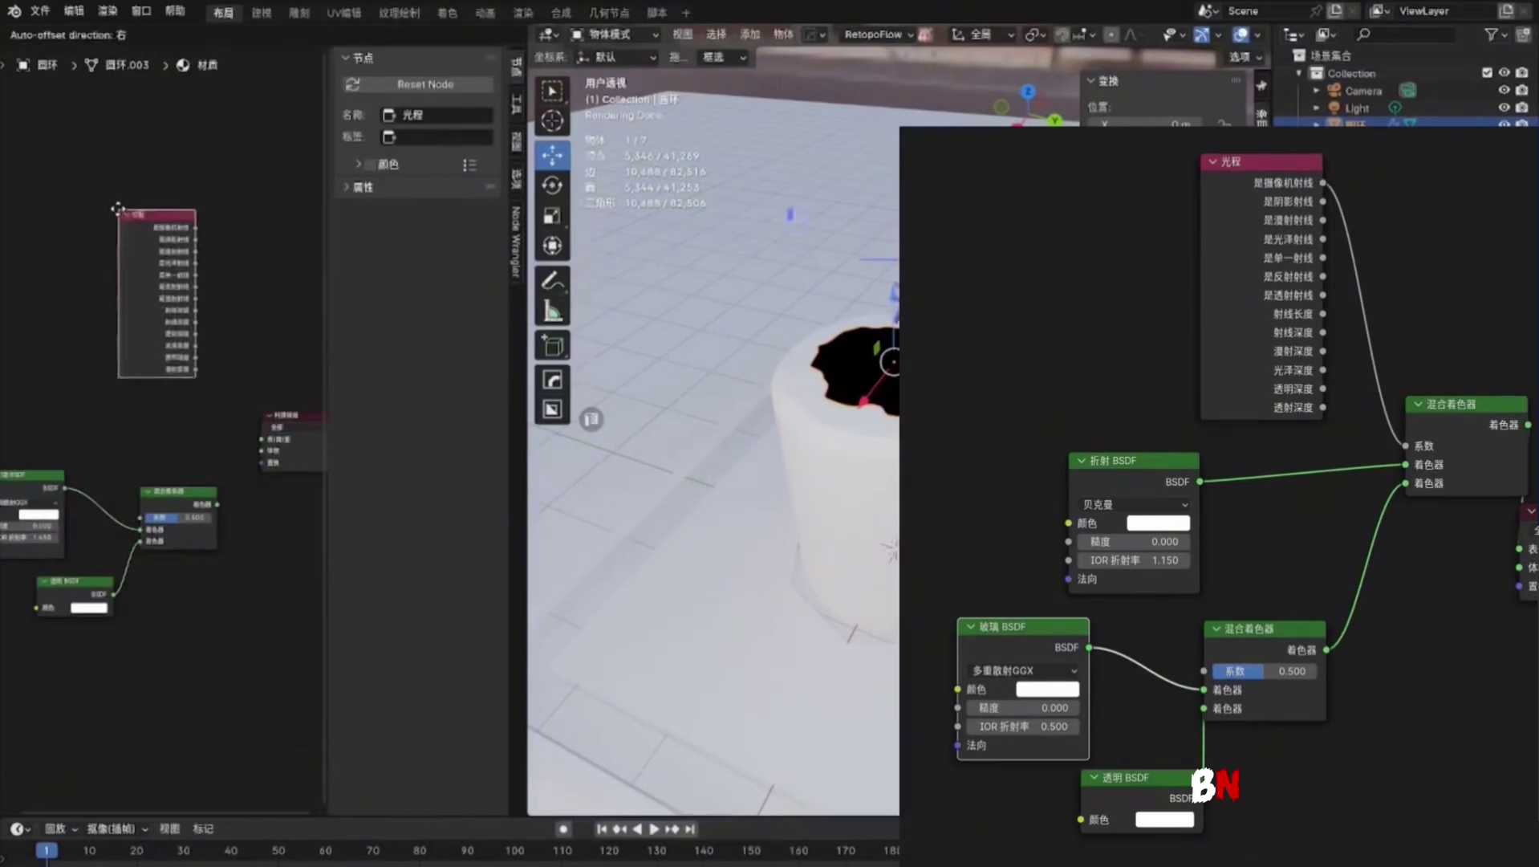
click(149, 241)
click(203, 35)
mouse_move(215, 131)
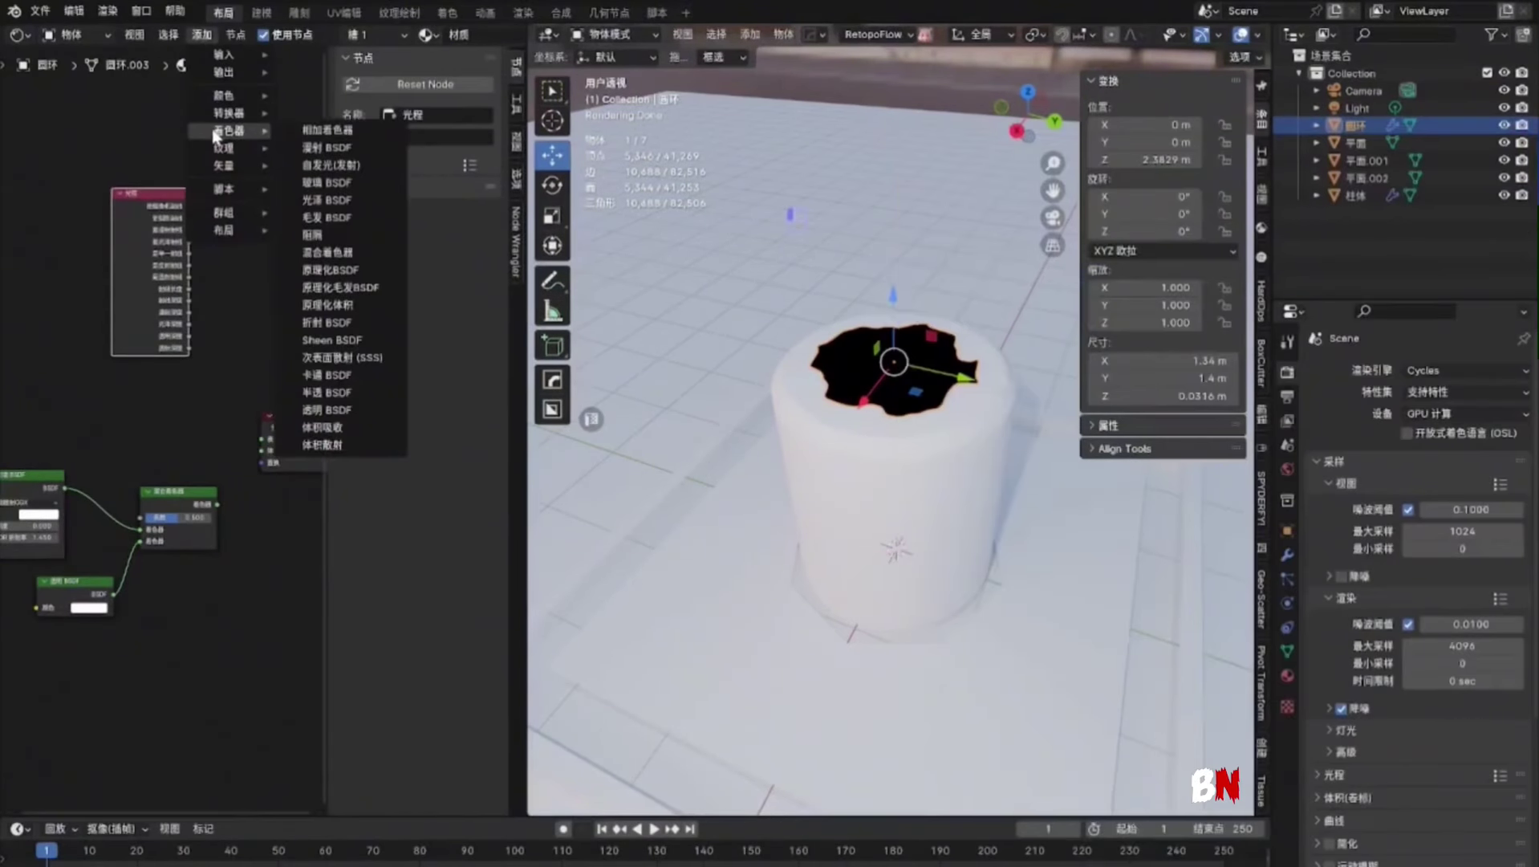
click(327, 323)
click(37, 377)
Mix the Refraction BSDF with the Glass and Transparent mix through a second Mix Shader driven by Light Path's Is Camera Ray
drag(268, 401, 281, 320)
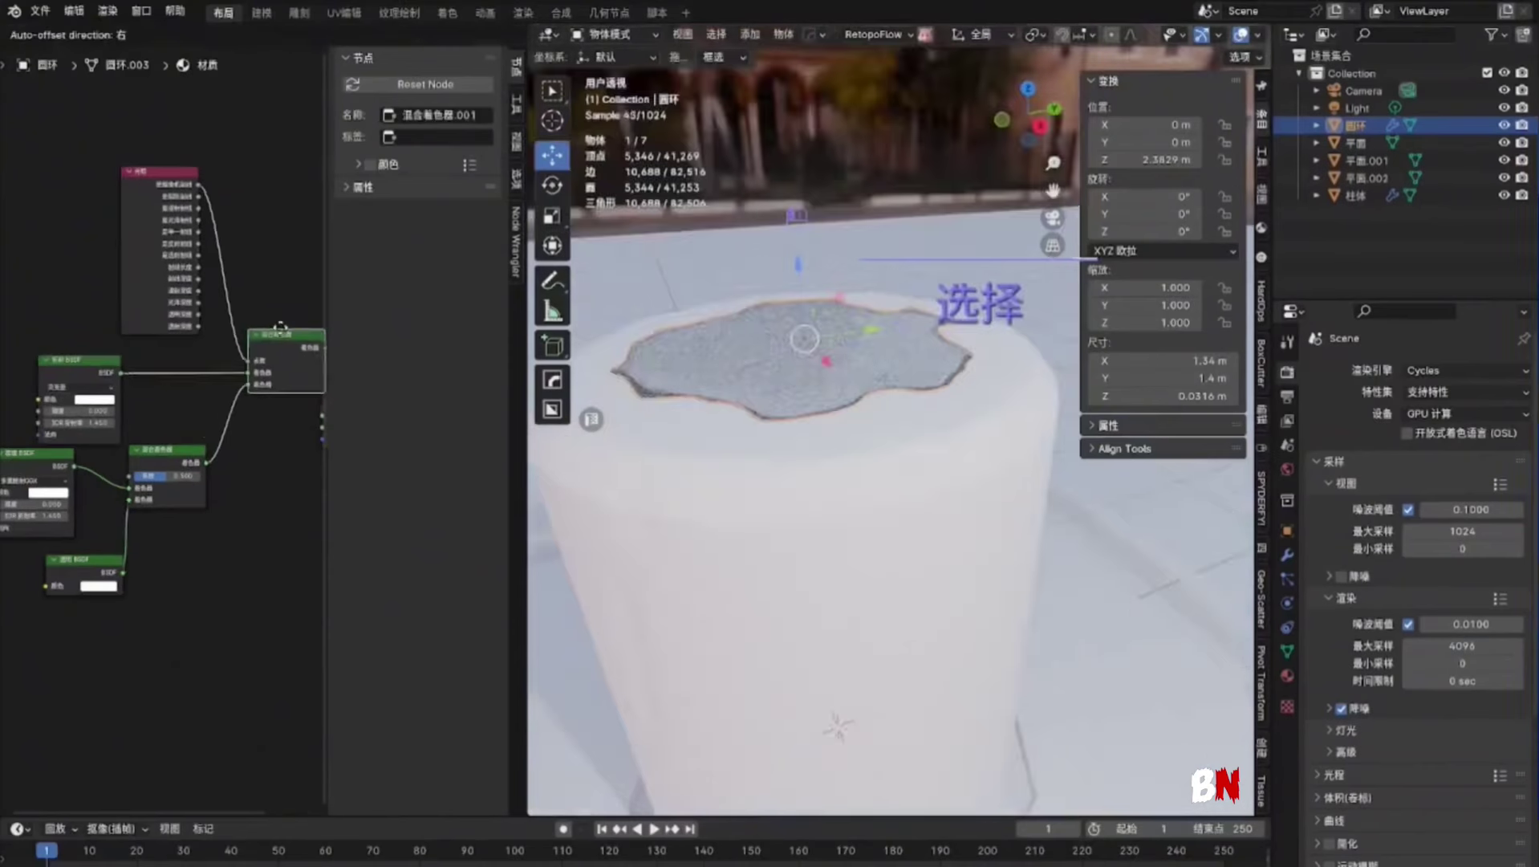
scroll(828, 371, up, 3)
middle_drag(811, 321, 783, 345)
middle_drag(97, 501, 191, 489)
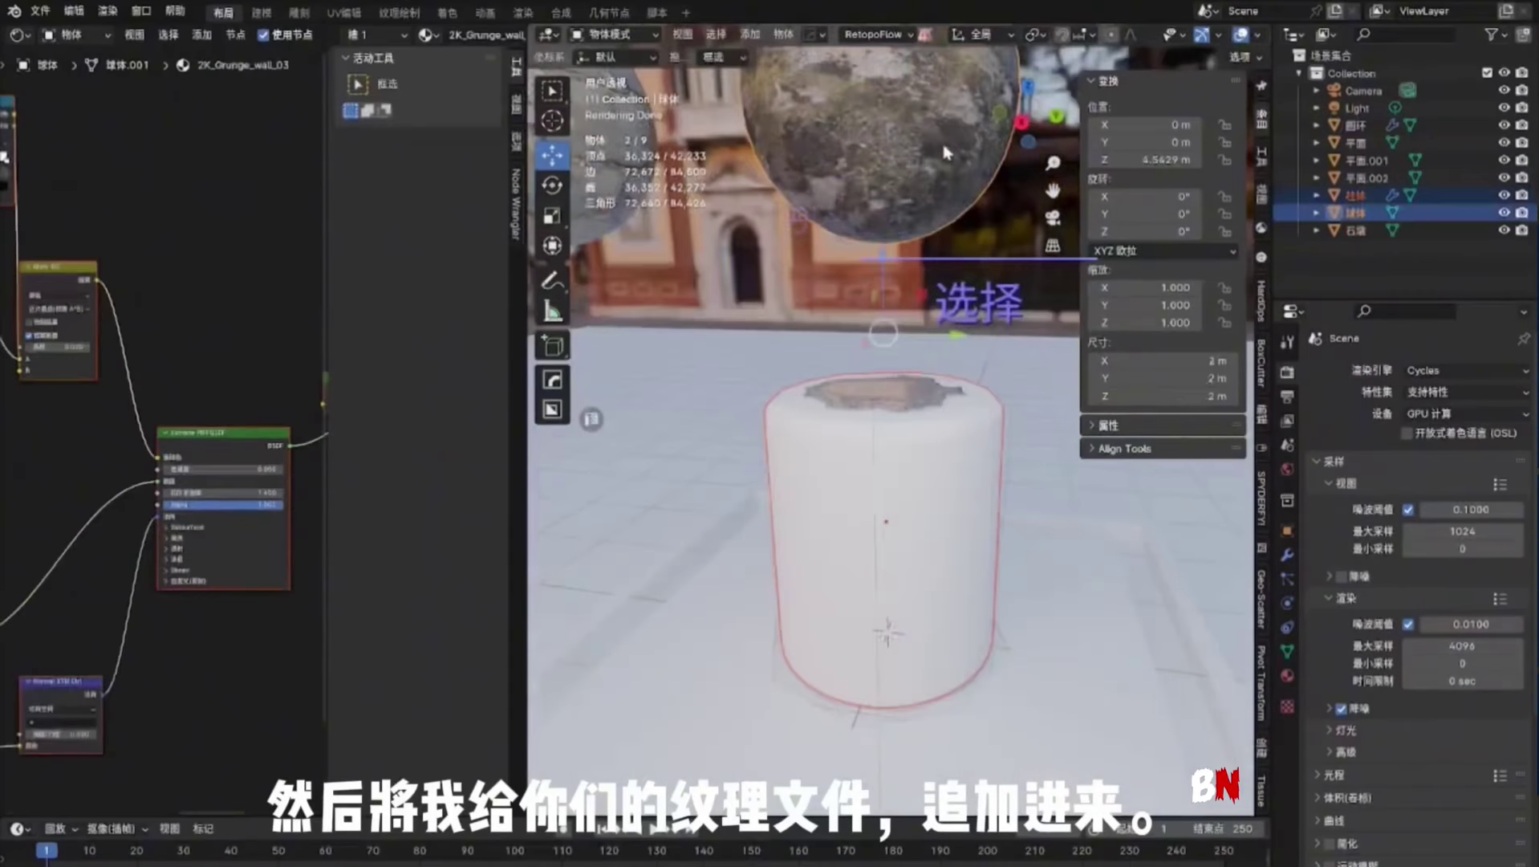
Link the 2K_Grunge_wall_03 material from the appended sphere to the cylinder
key(ctrl+l)
click(862, 145)
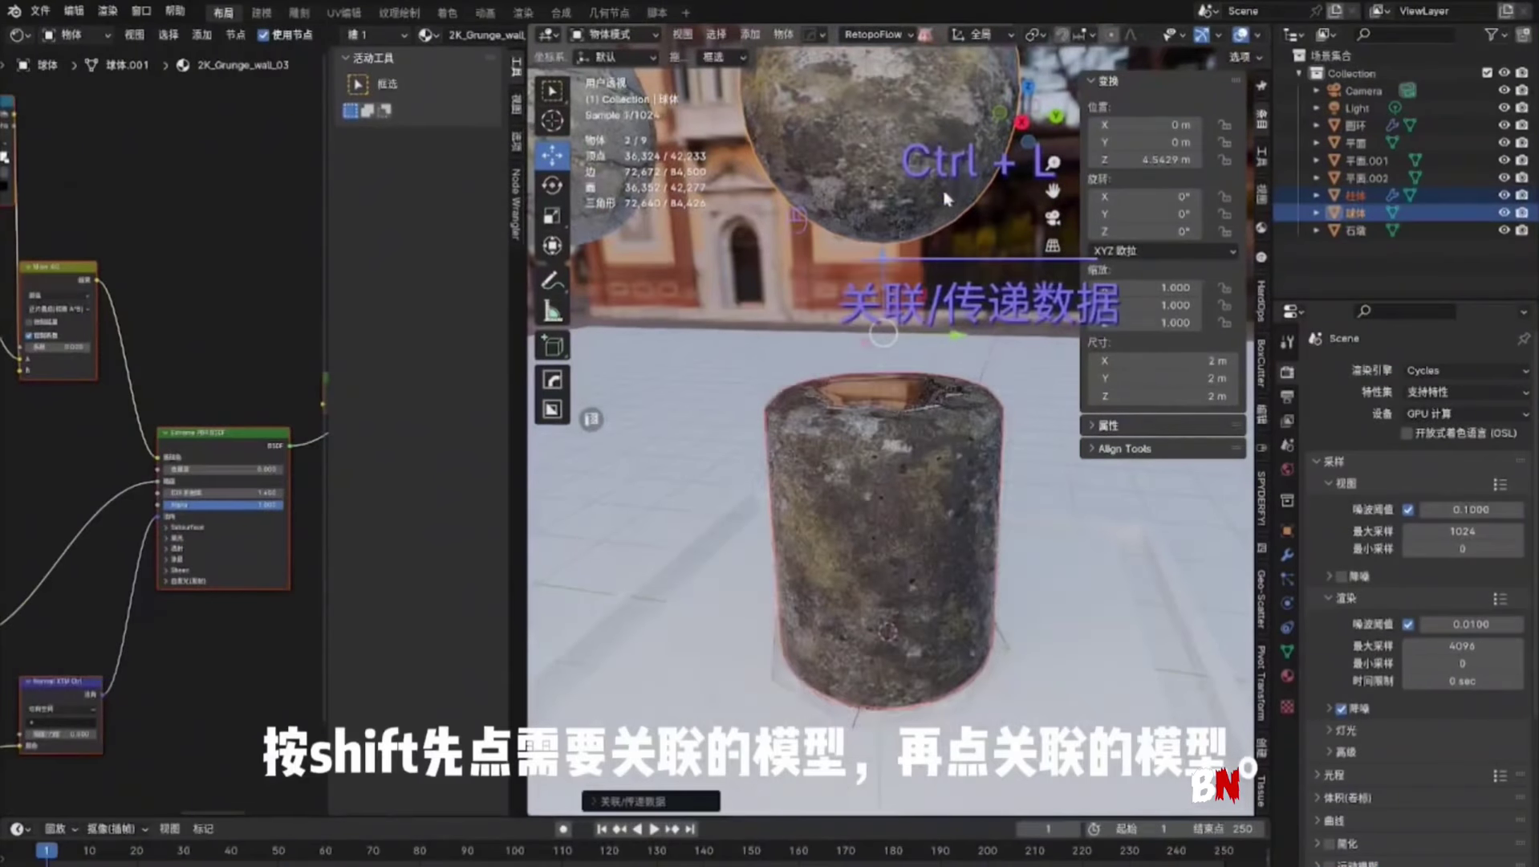
scroll(995, 321, down, 2)
Unwrap the cylinder's entire mesh with Cube Projection
click(993, 318)
middle_drag(909, 469, 932, 451)
shift+middle_drag(933, 451, 899, 457)
scroll(925, 378, up, 3)
click(1016, 421)
key(Tab)
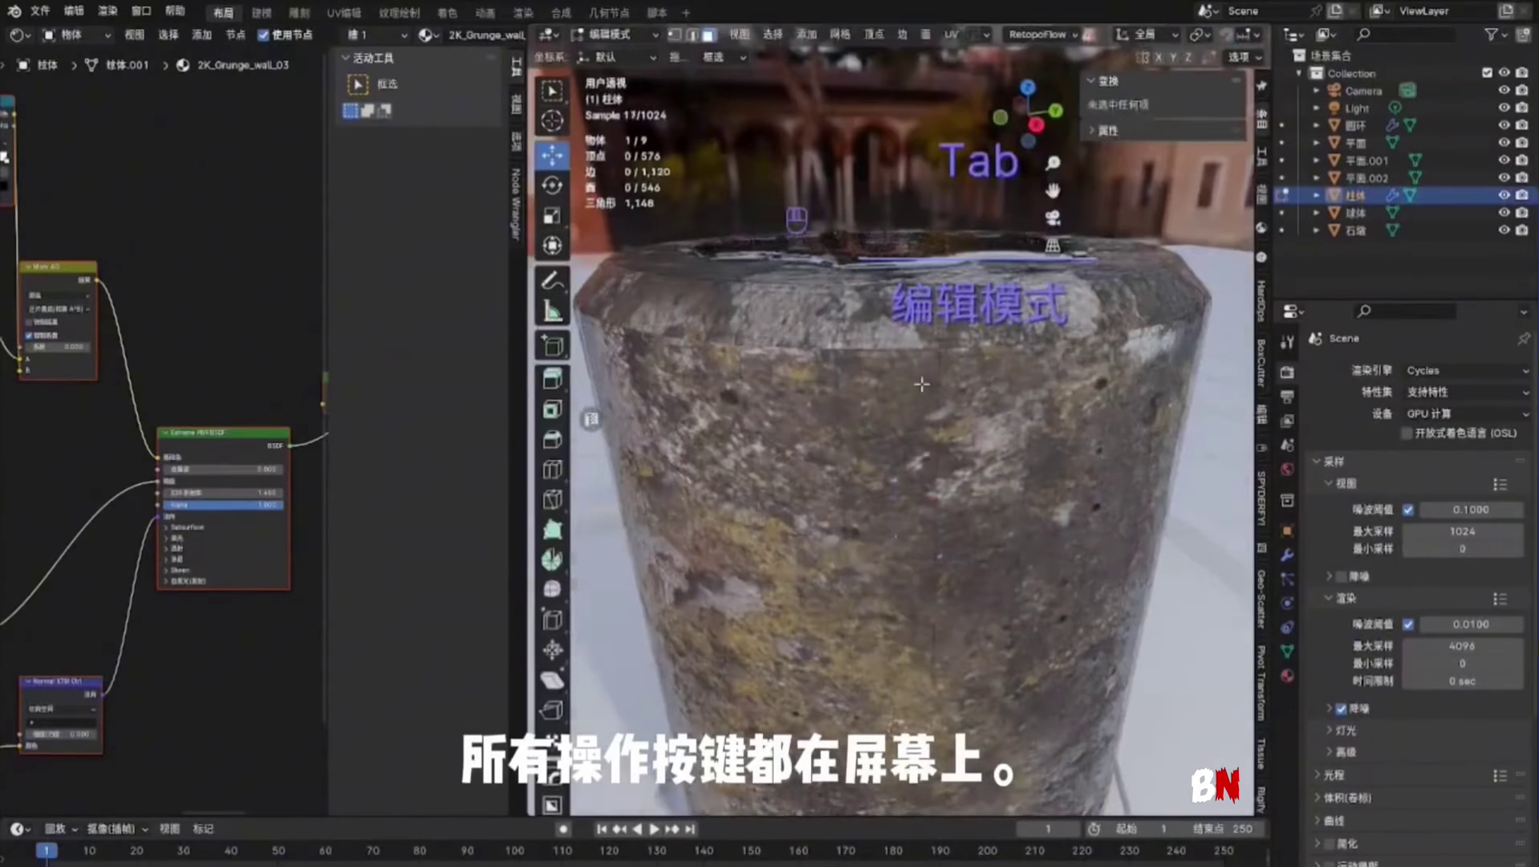
key(a)
key(u)
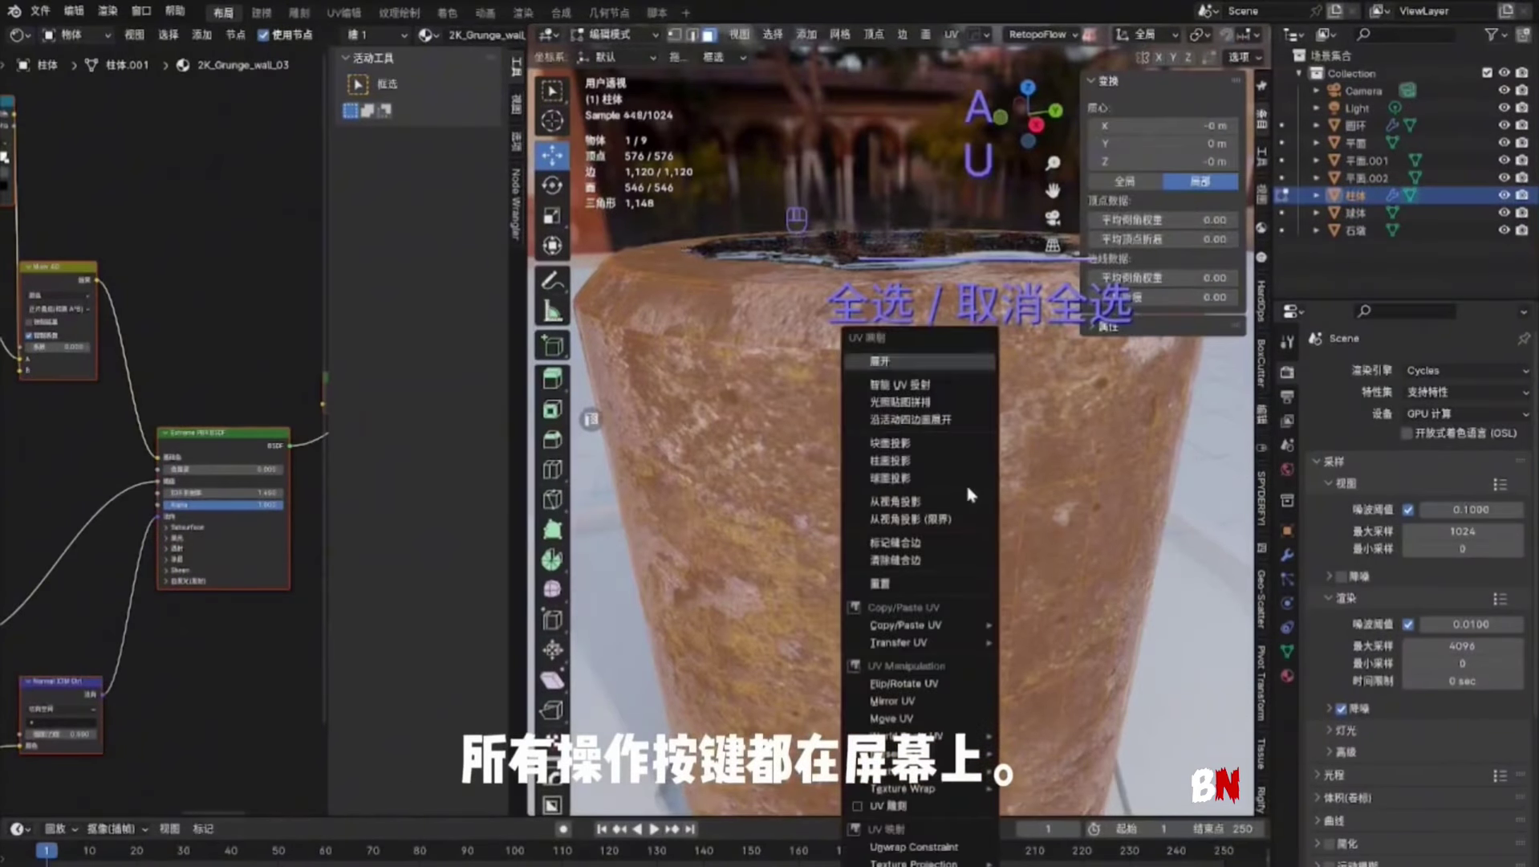
click(924, 450)
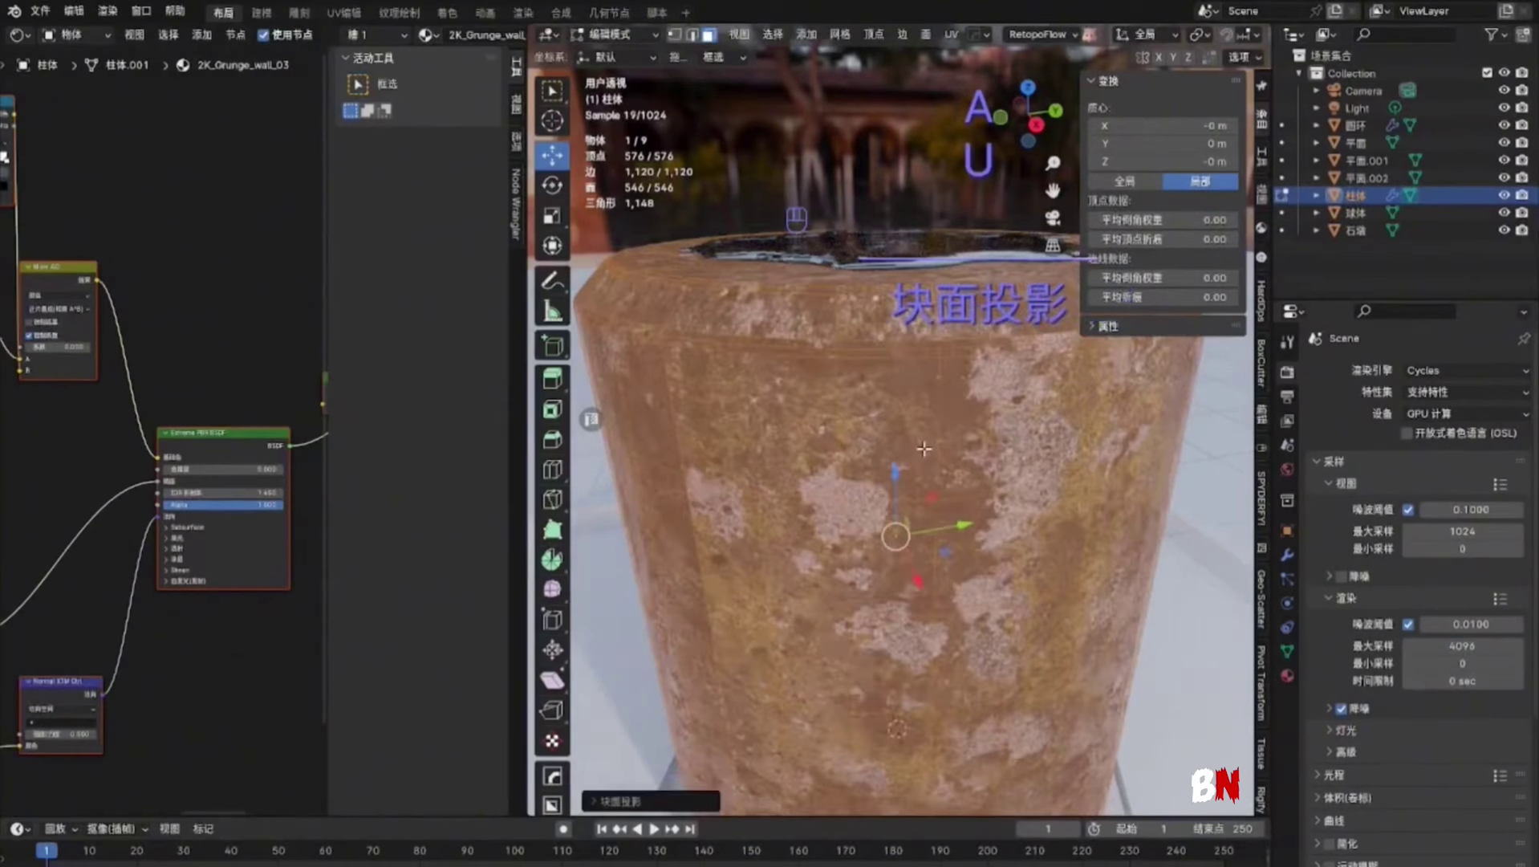
key(Tab)
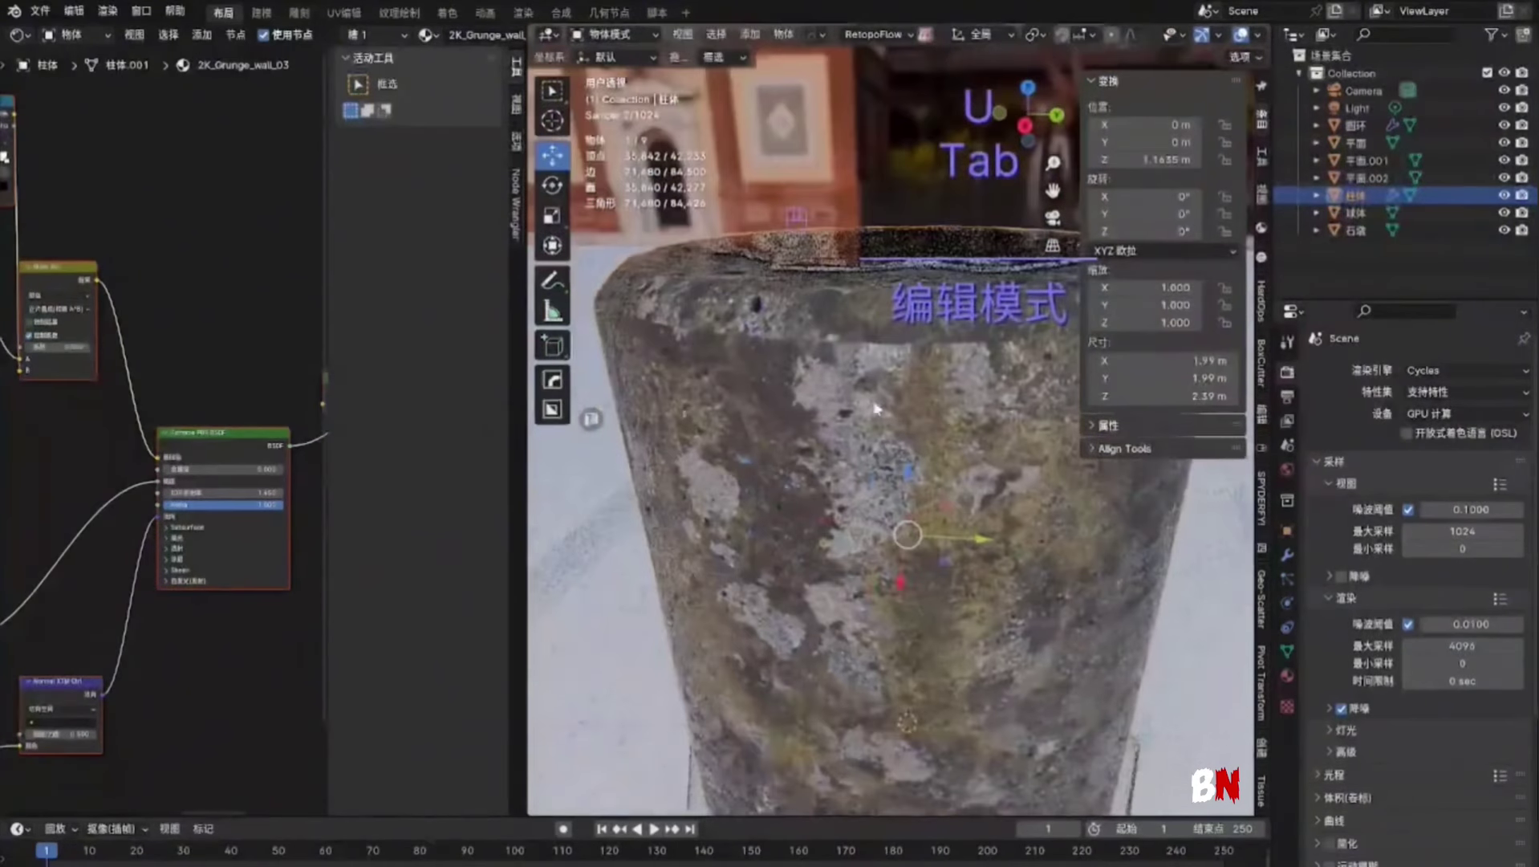
Link the 2K_Cobblestone_01 material from the appended cobblestone sphere to the large ground plane
shift+middle_drag(917, 401, 918, 449)
click(792, 476)
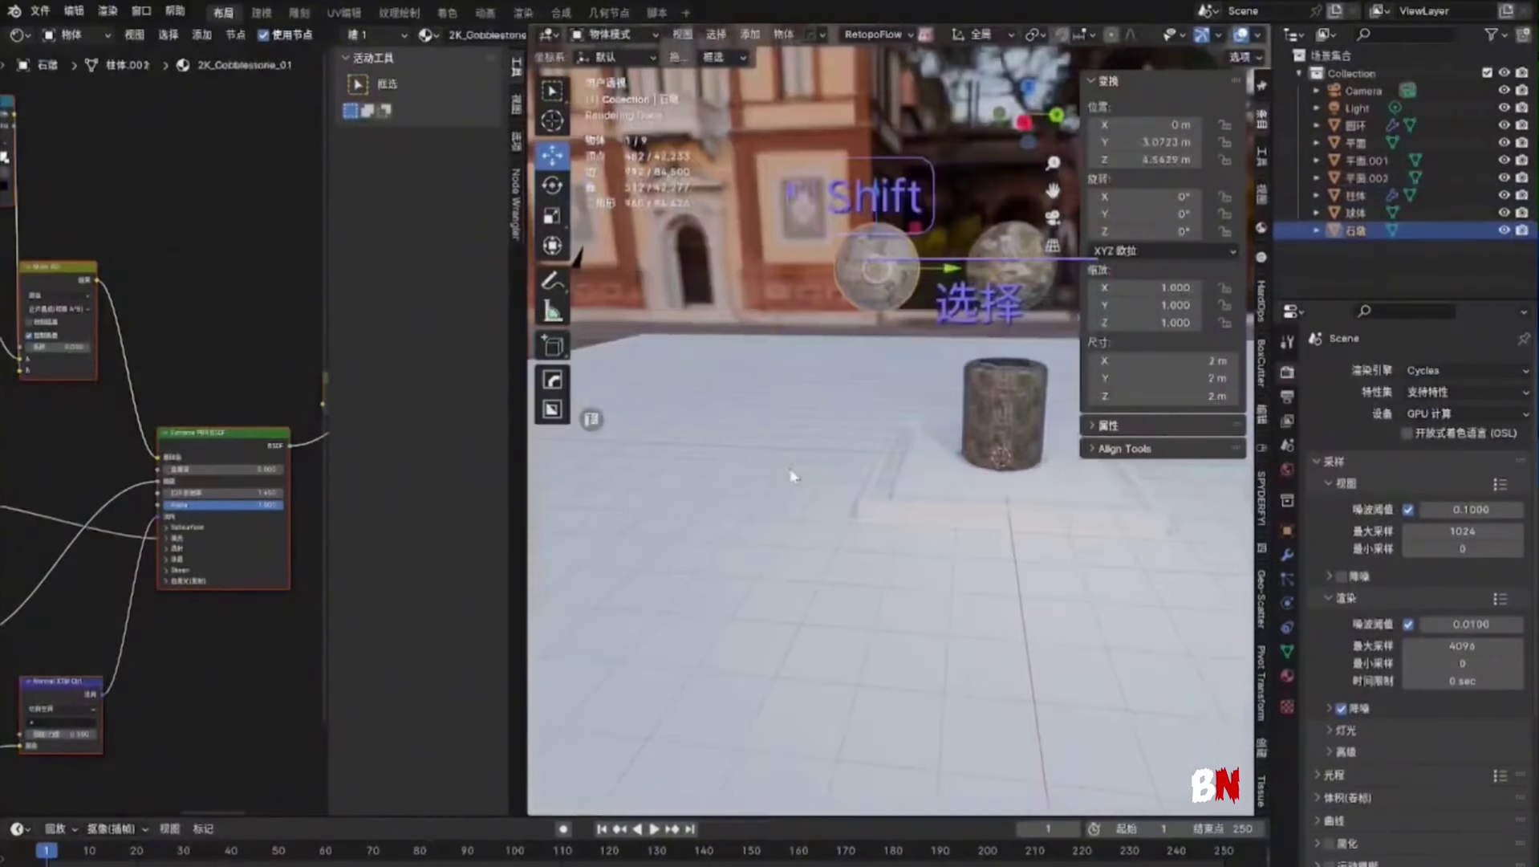
shift+click(823, 417)
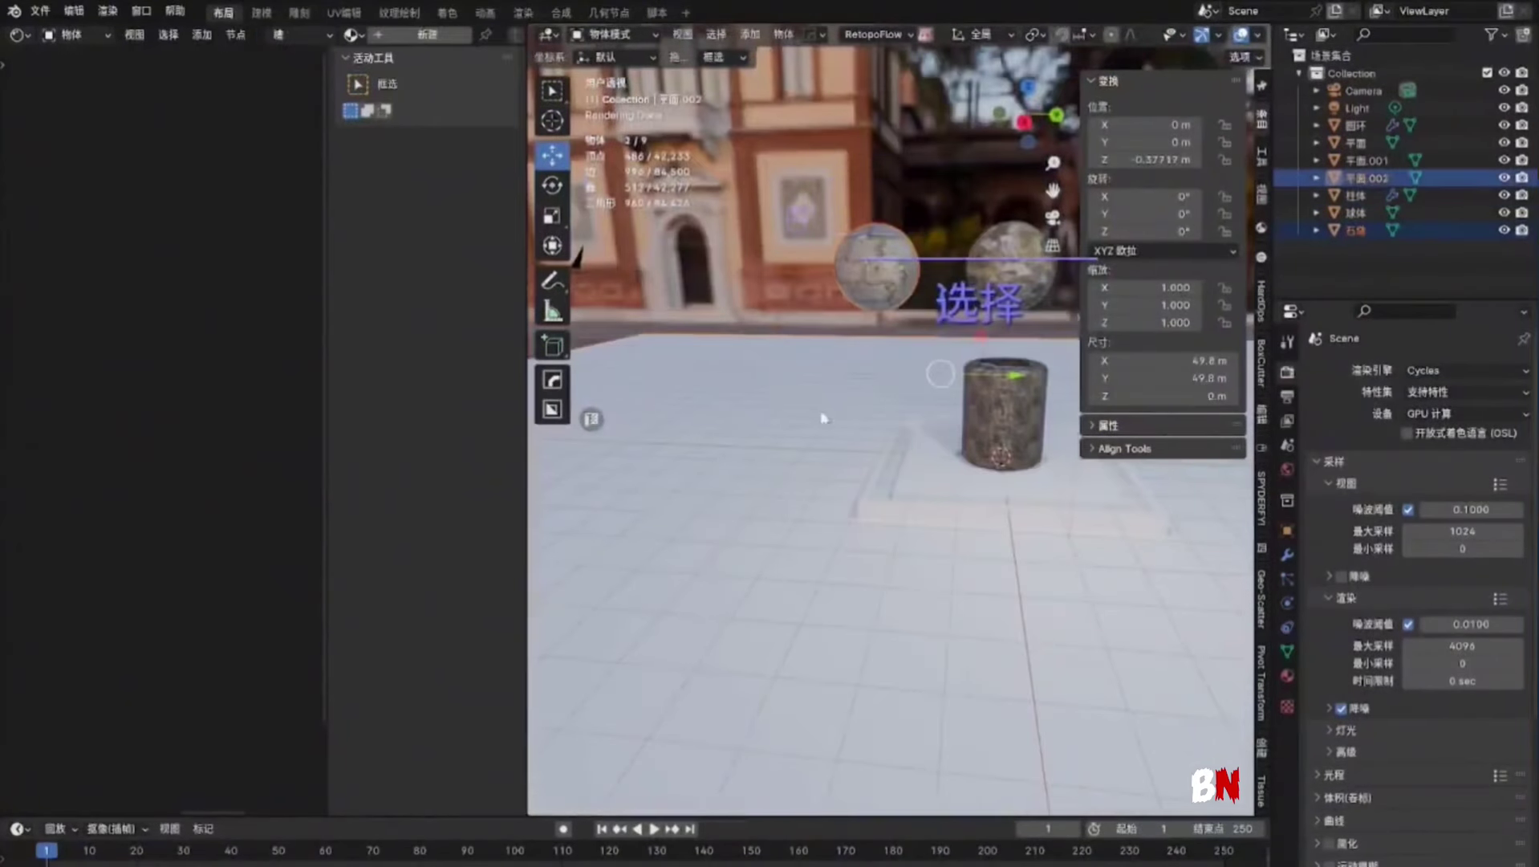
key(ctrl+l)
click(869, 281)
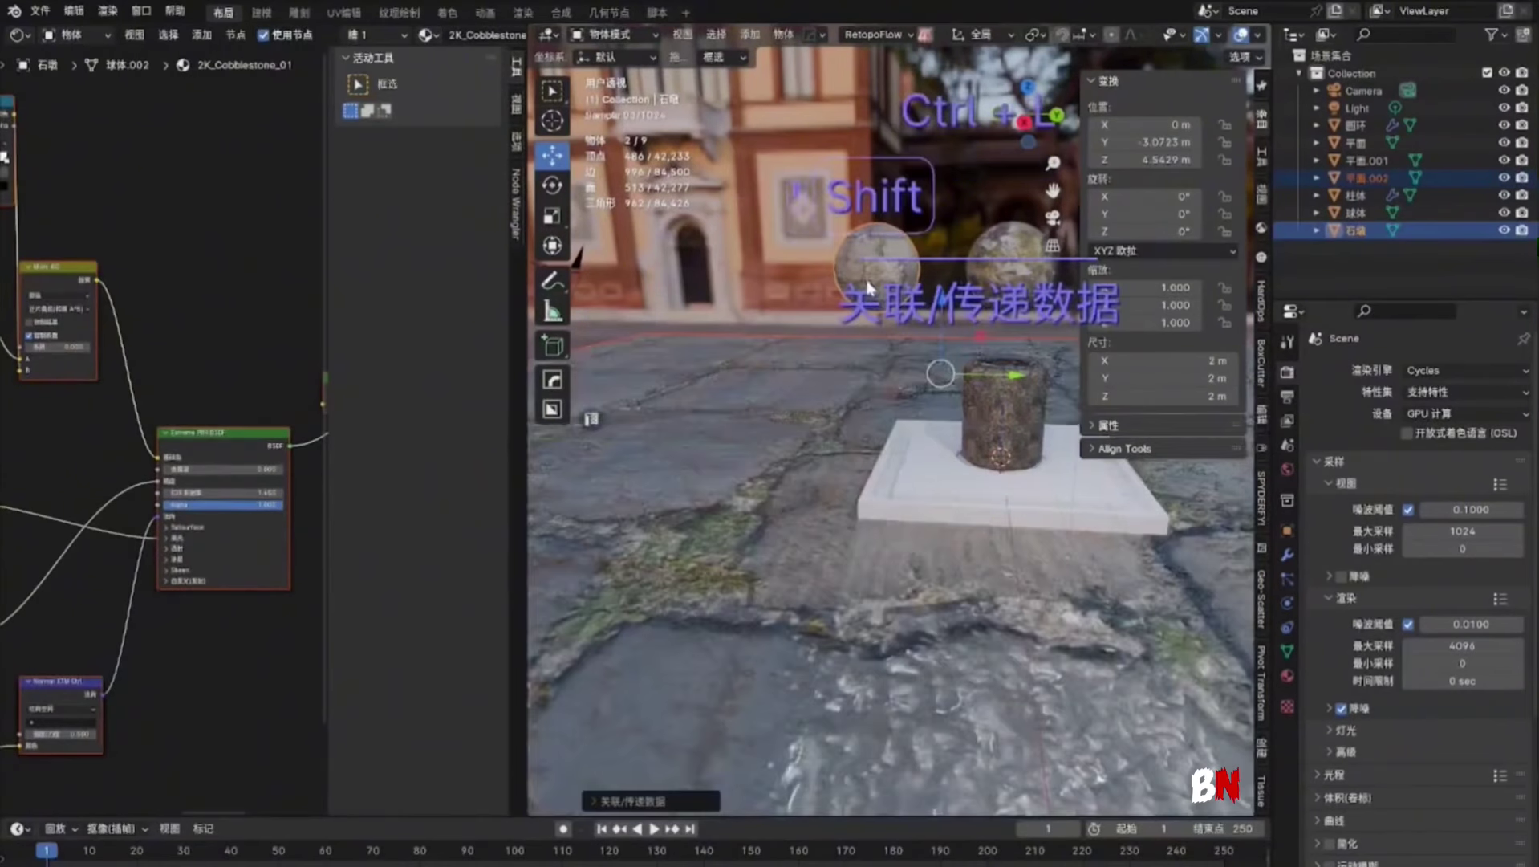
Scale the ground plane's UVs up about seven times so the cobblestones tile smaller, and return to the layout workspace
shift+middle_drag(869, 287, 868, 317)
click(832, 482)
scroll(838, 487, down, 5)
middle_drag(837, 501, 917, 509)
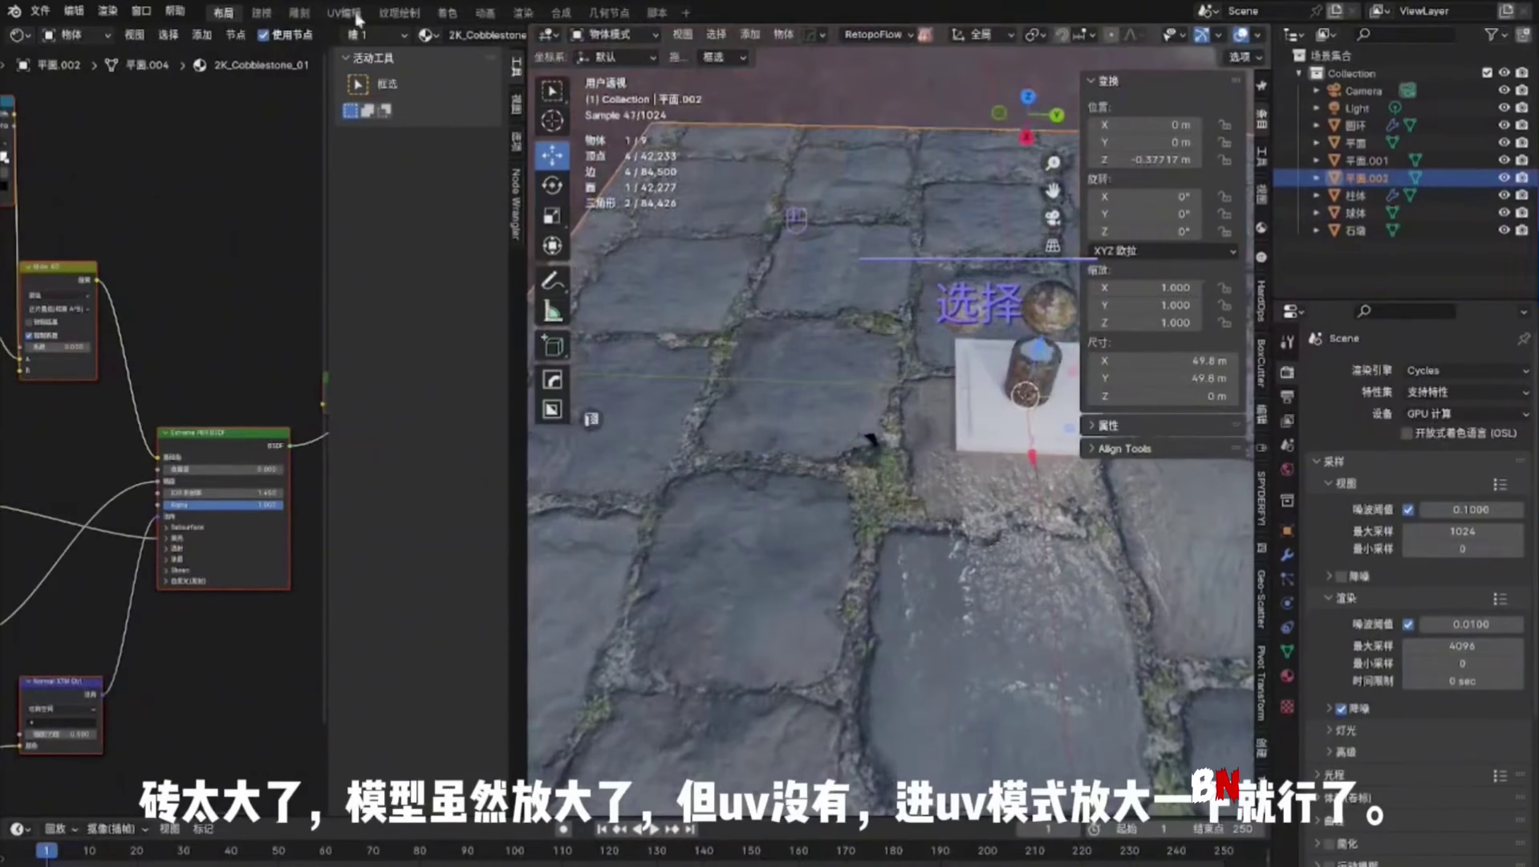
click(337, 19)
scroll(292, 397, down, 3)
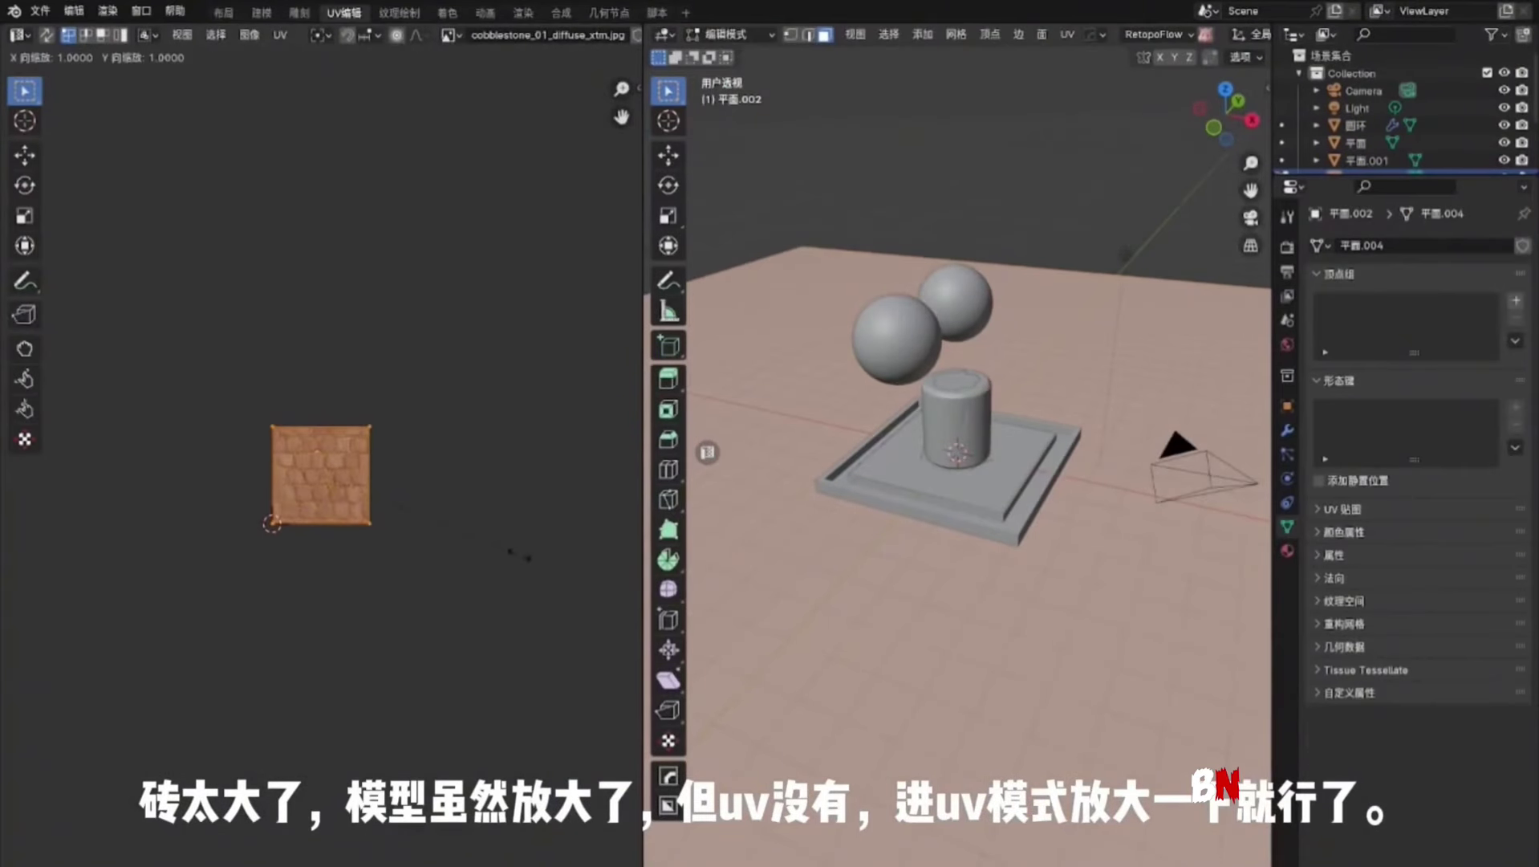
click(617, 610)
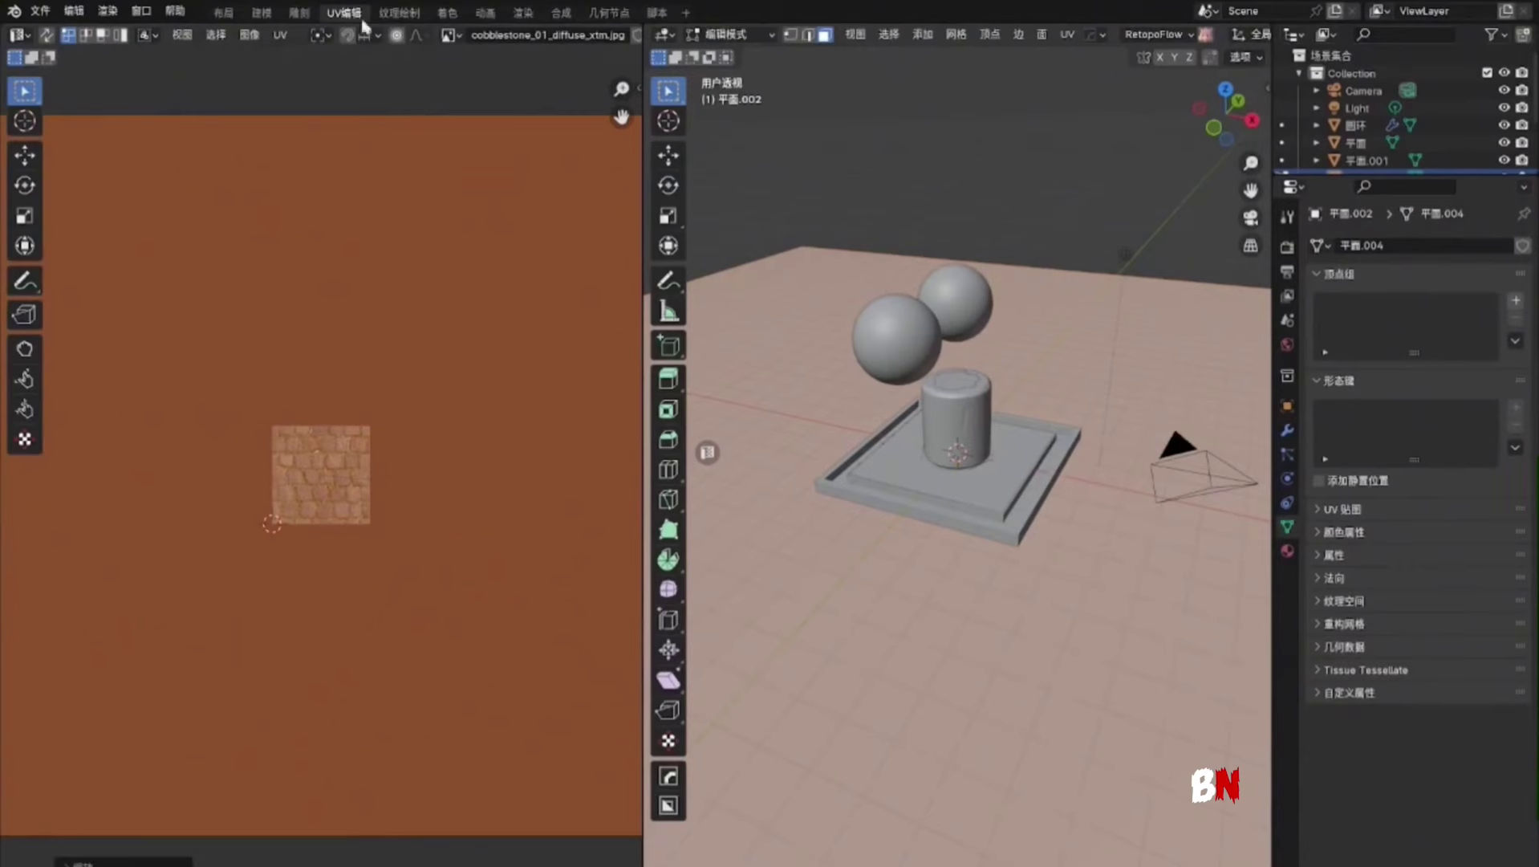
click(223, 13)
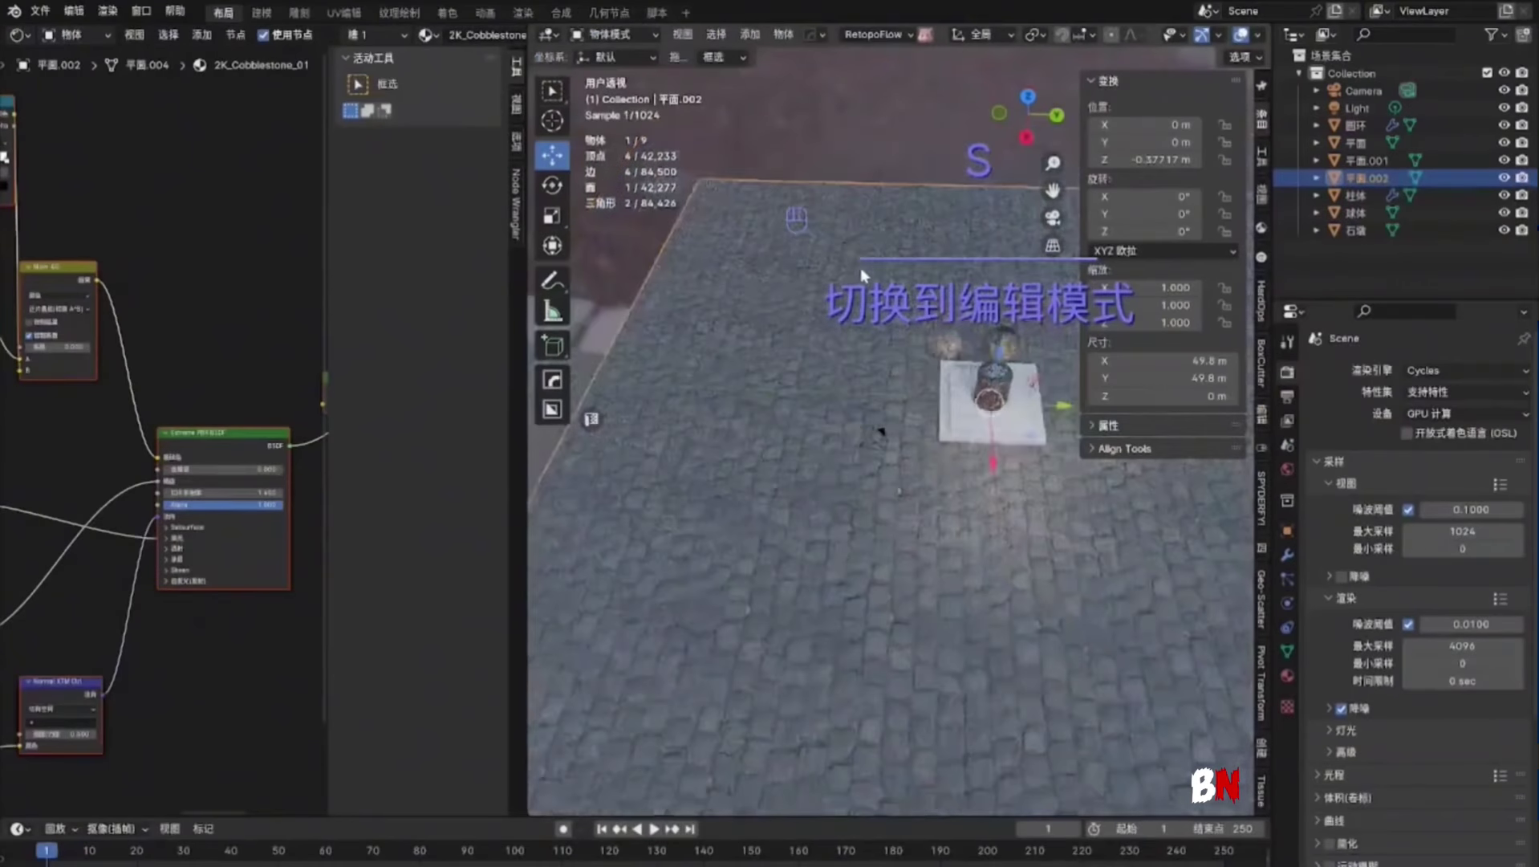
Link the cylinder's 2K_Grunge_wall_03 material to the inner base plane beneath it
middle_drag(935, 289, 947, 202)
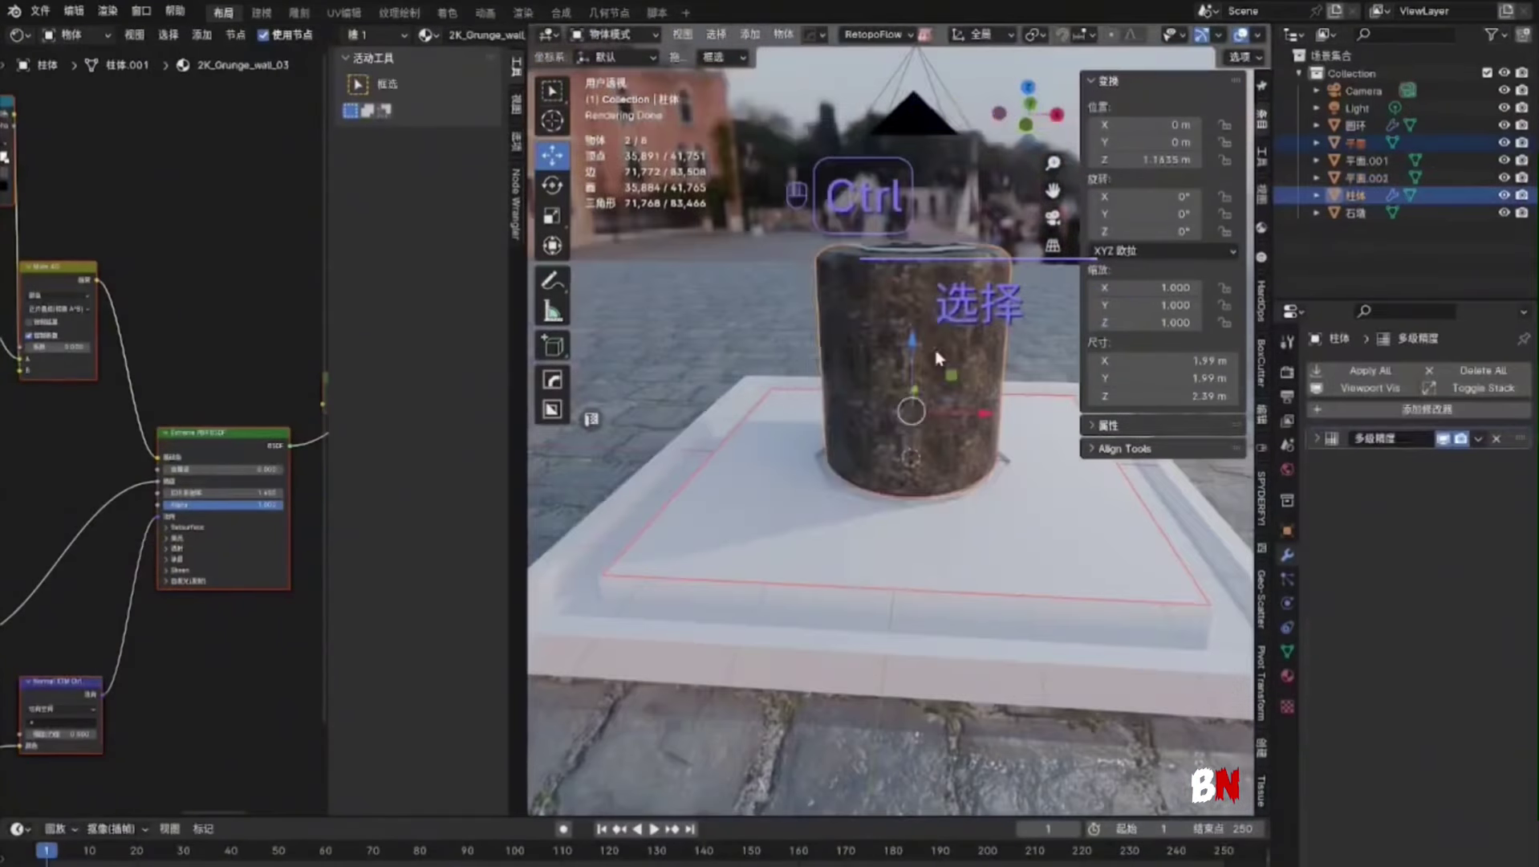
key(ctrl+l)
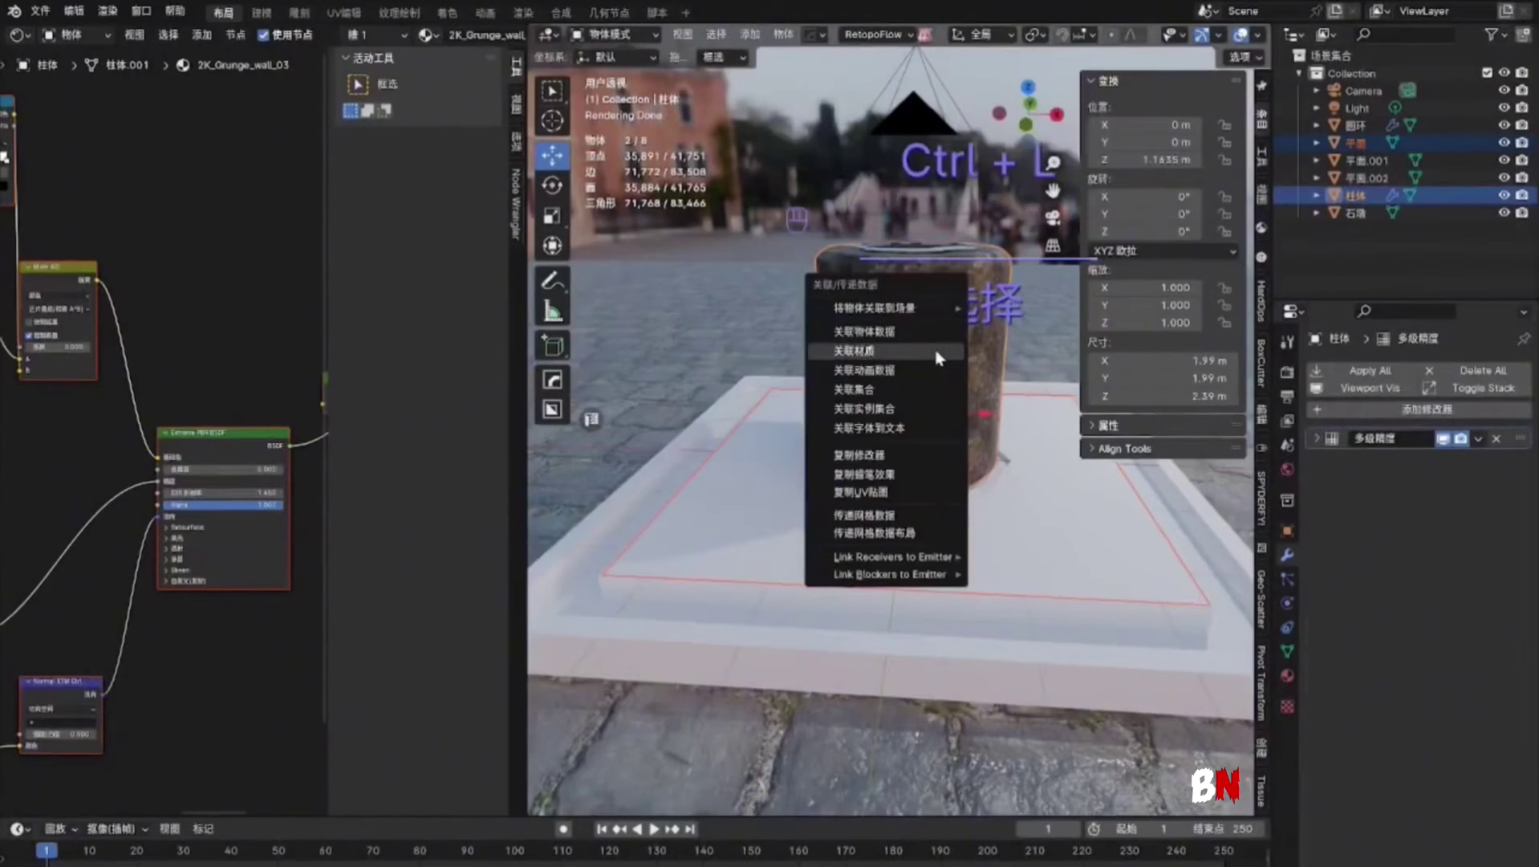
click(936, 357)
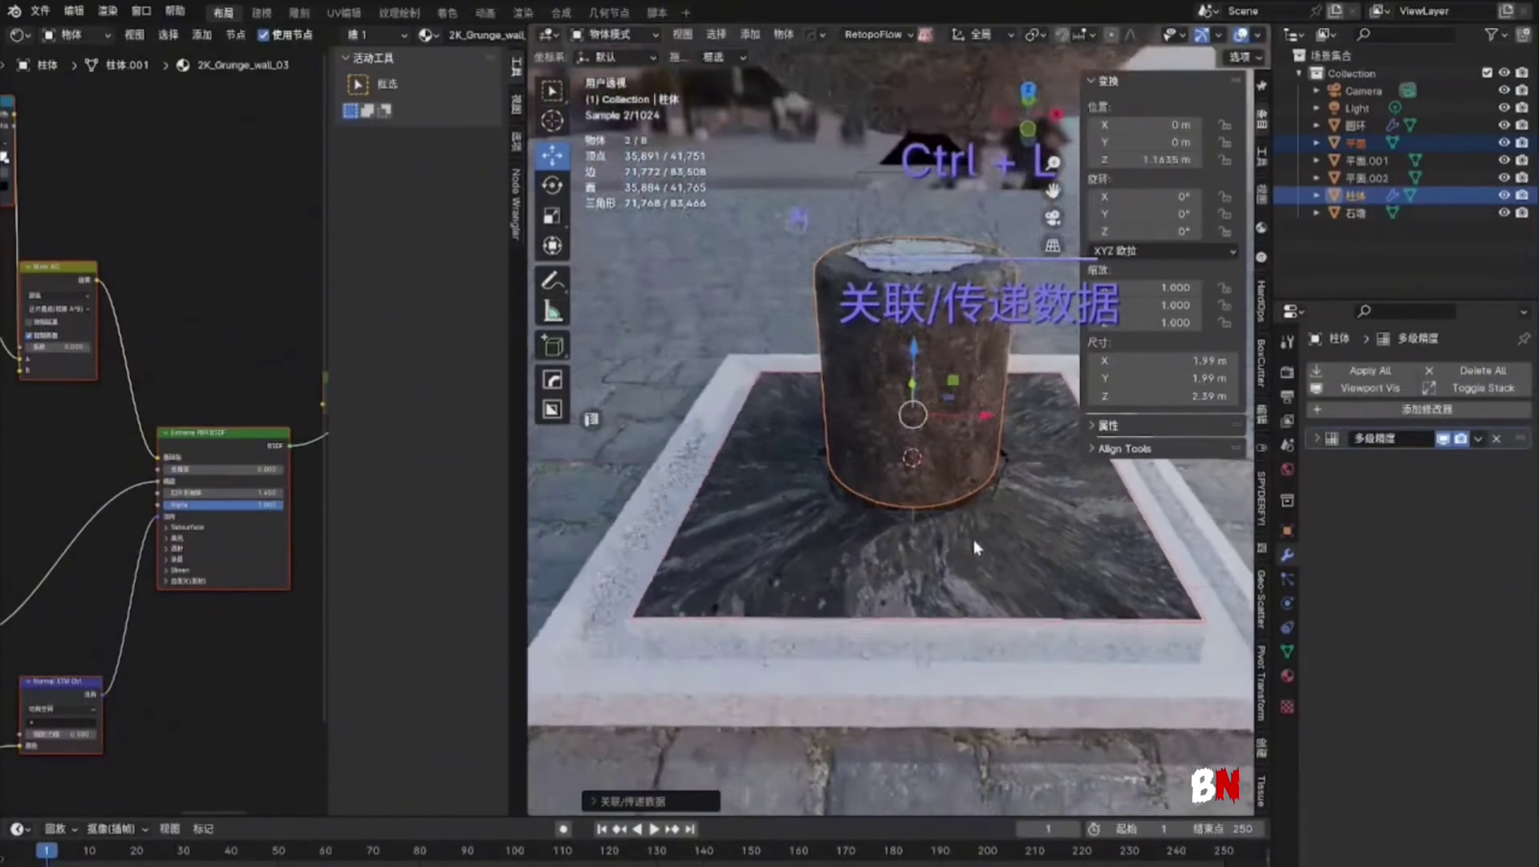
Unwrap all faces of the inner base plane with Cube Projection
click(1008, 561)
key(Tab)
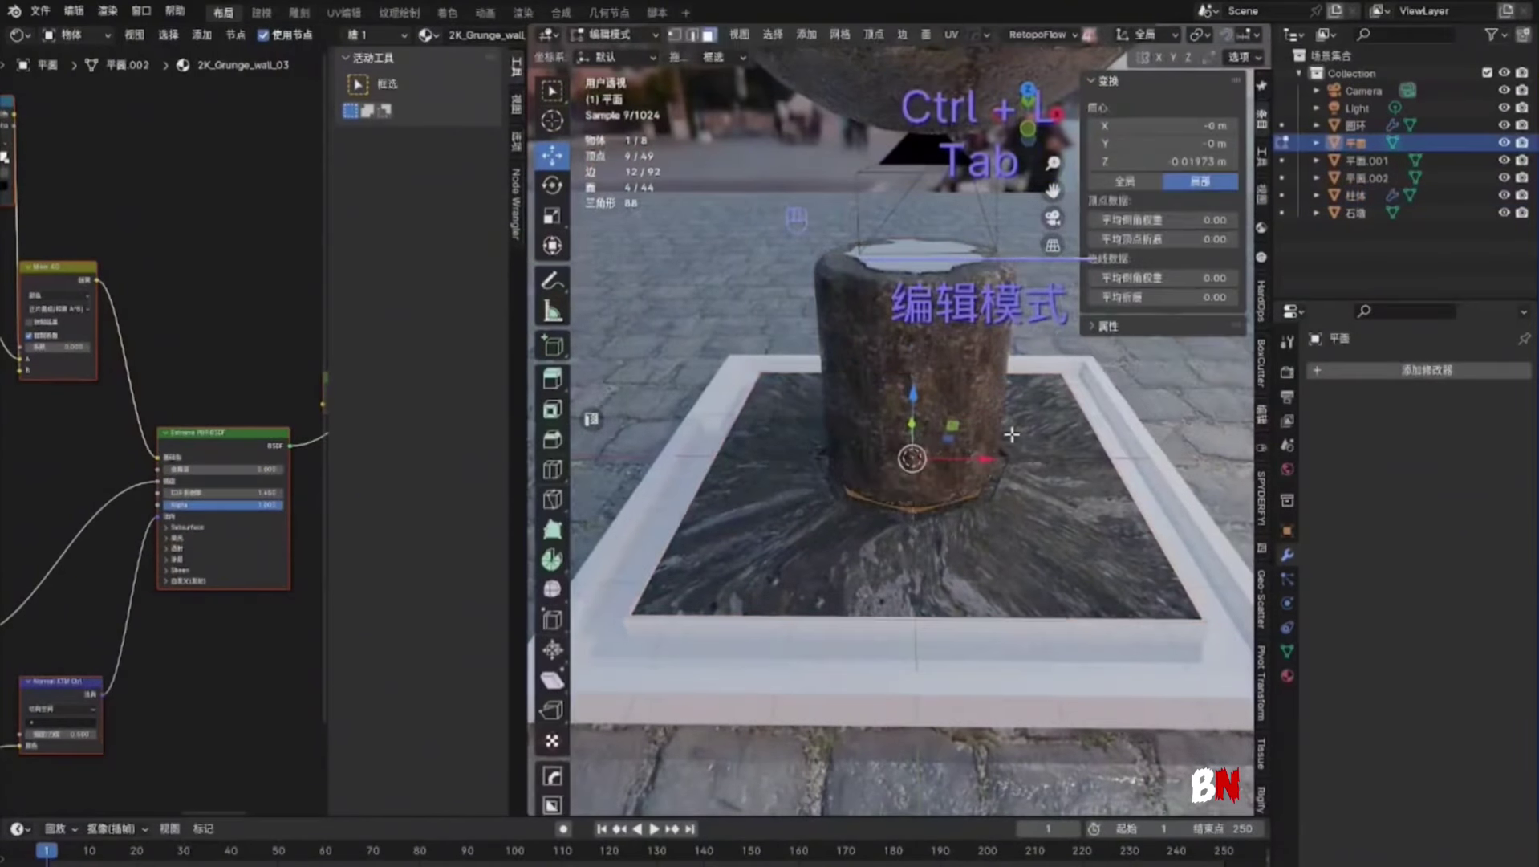
key(a)
key(u)
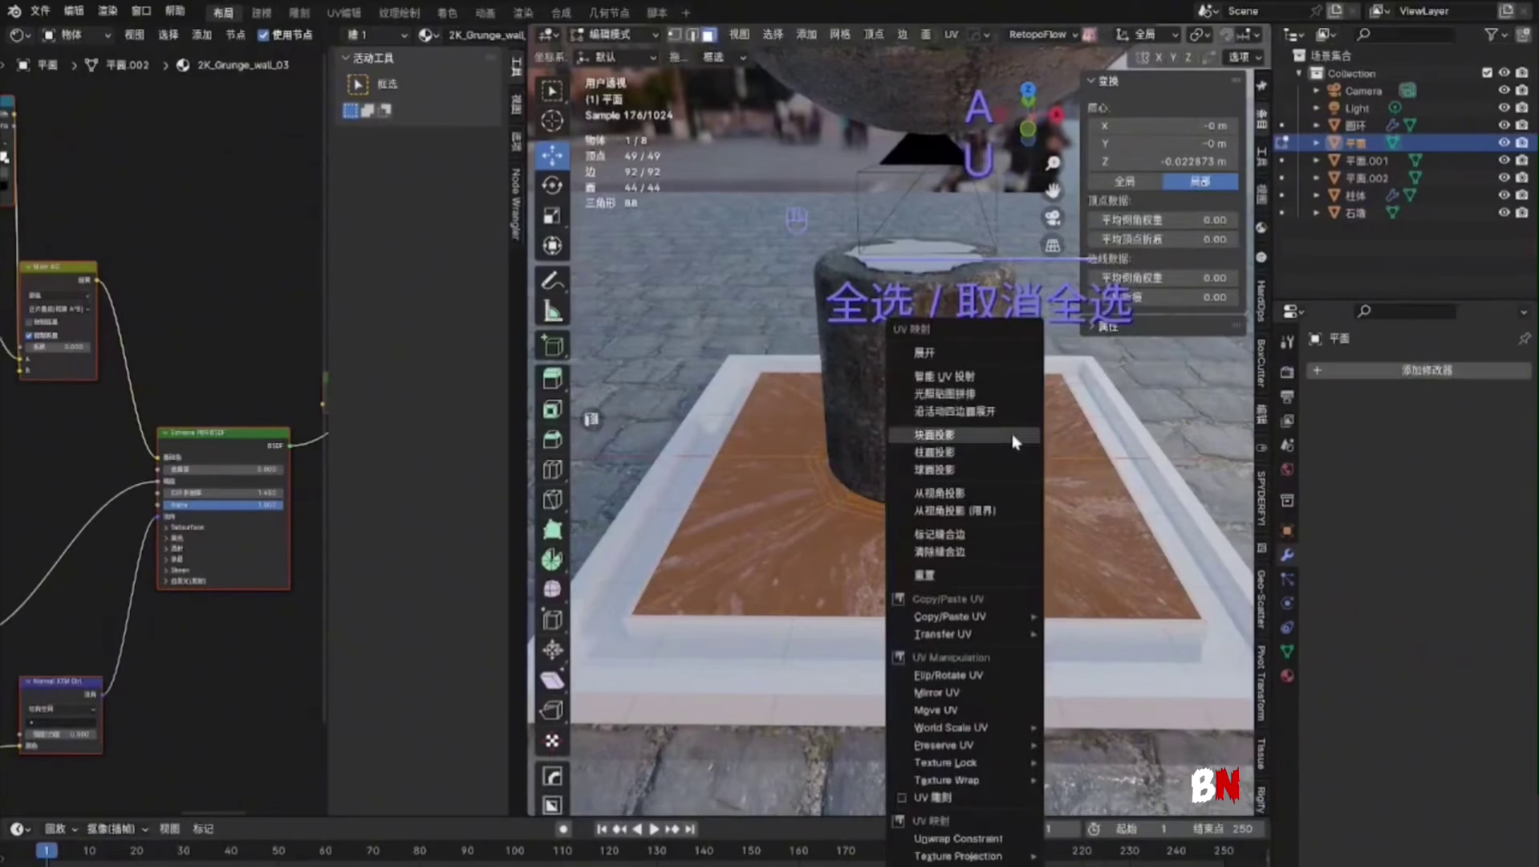
click(1013, 437)
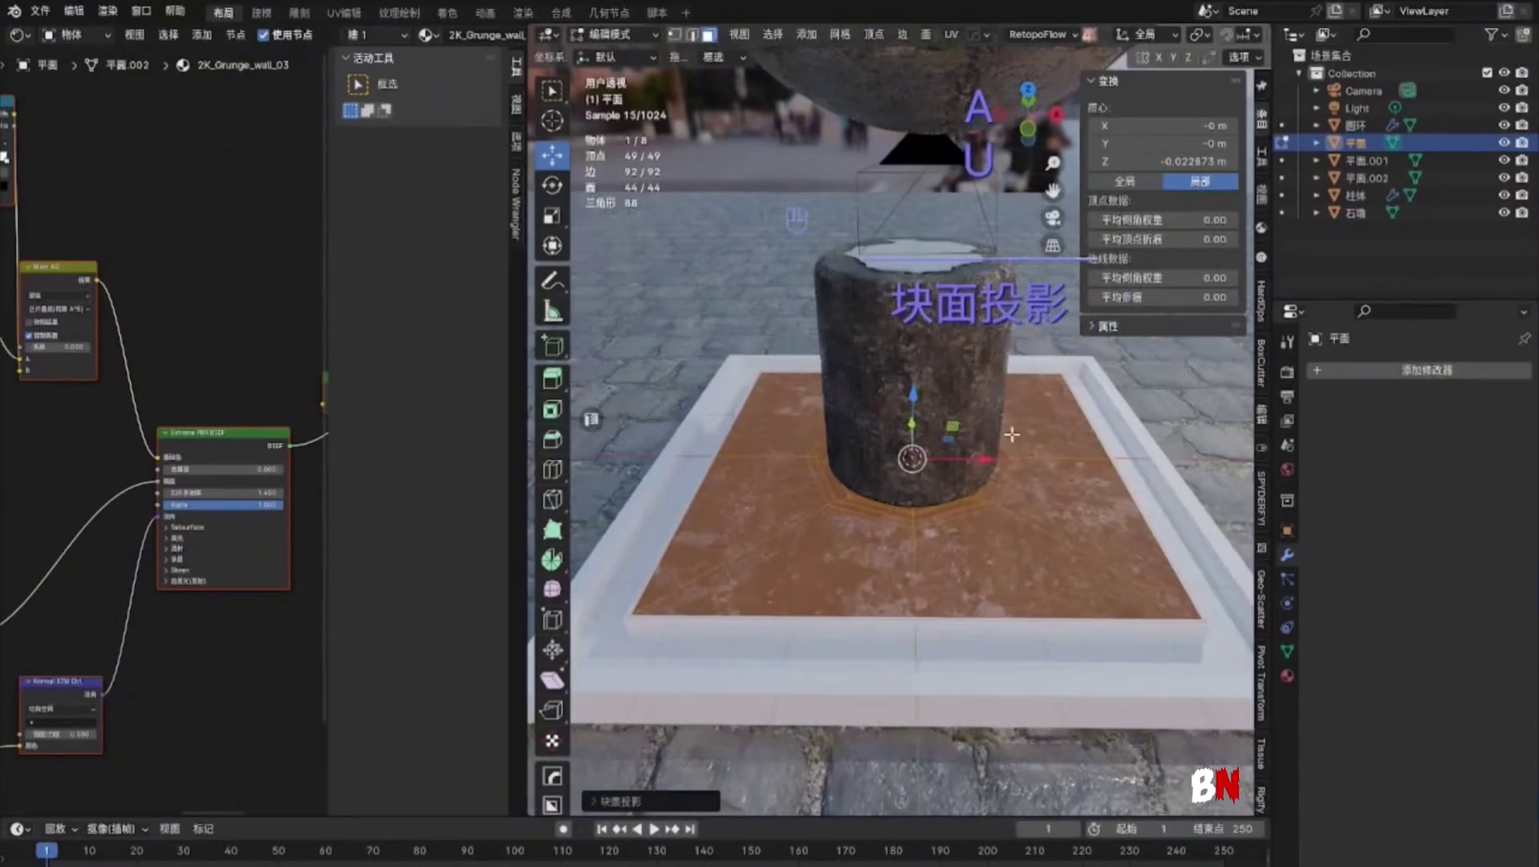
click(1016, 341)
Link the ground plane's 2K_Cobblestone_01 material to the outer base frame
shift+middle_drag(855, 596, 930, 587)
click(762, 614)
shift+click(660, 549)
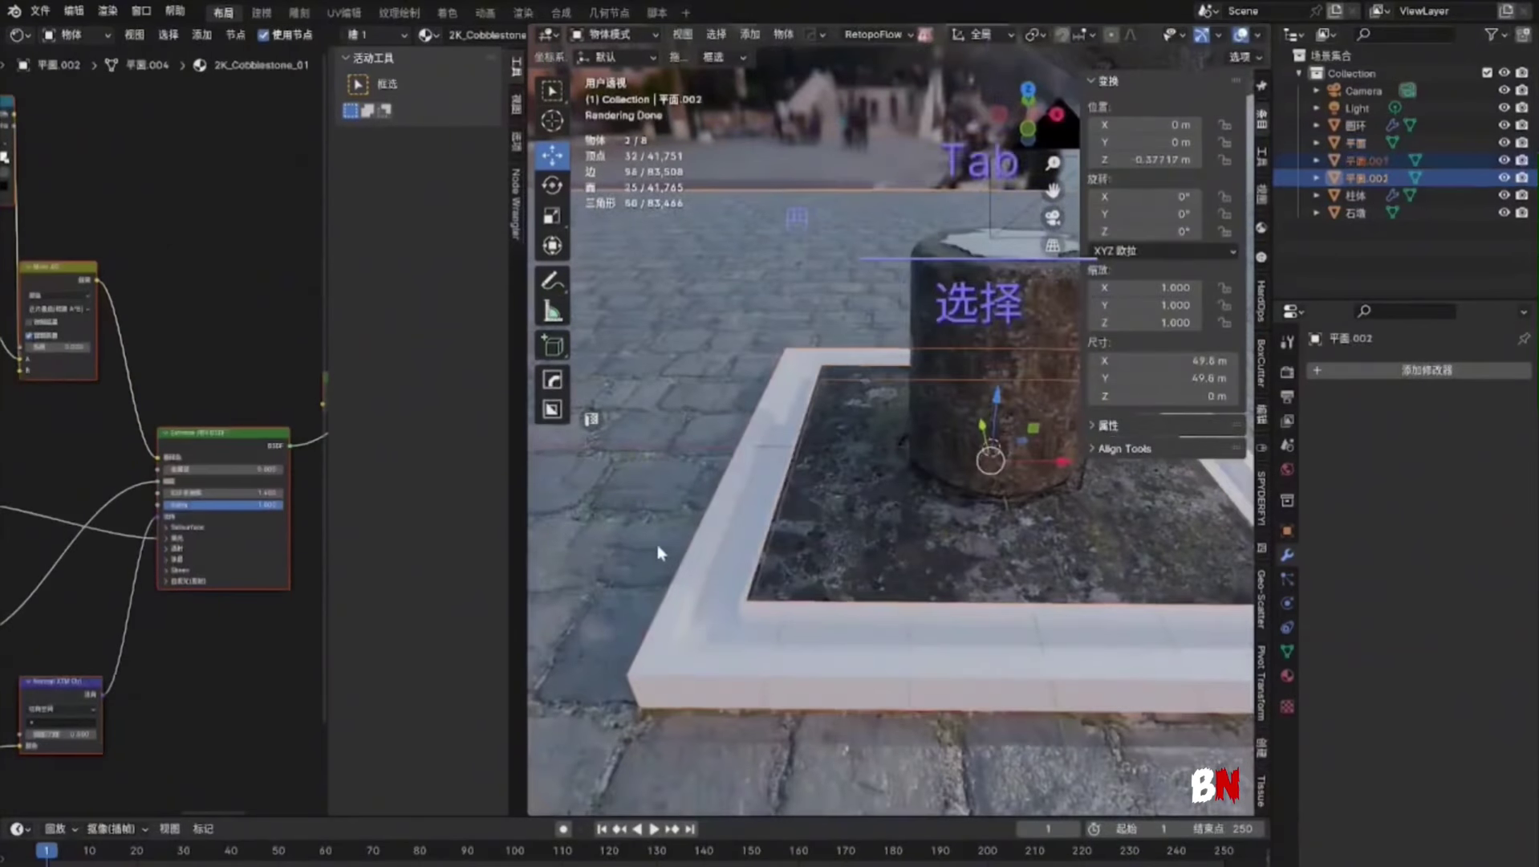
key(ctrl+l)
click(662, 552)
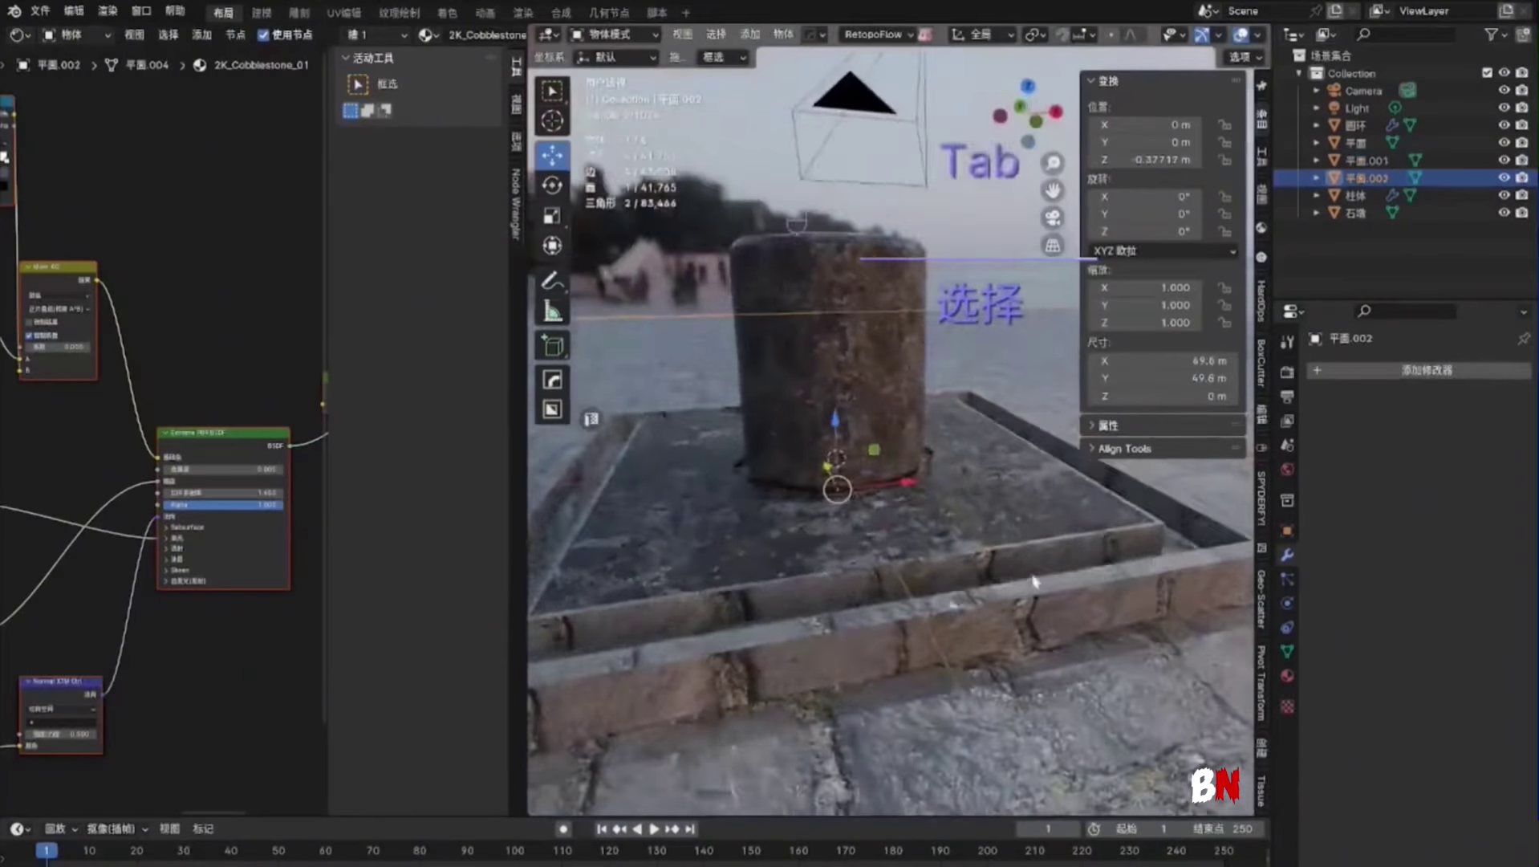
Raise the Metallic value of the cylinder's 2K_Grunge_wall_03 material slightly for stronger reflections
shift+middle_drag(1034, 581, 1047, 576)
drag(185, 470, 223, 470)
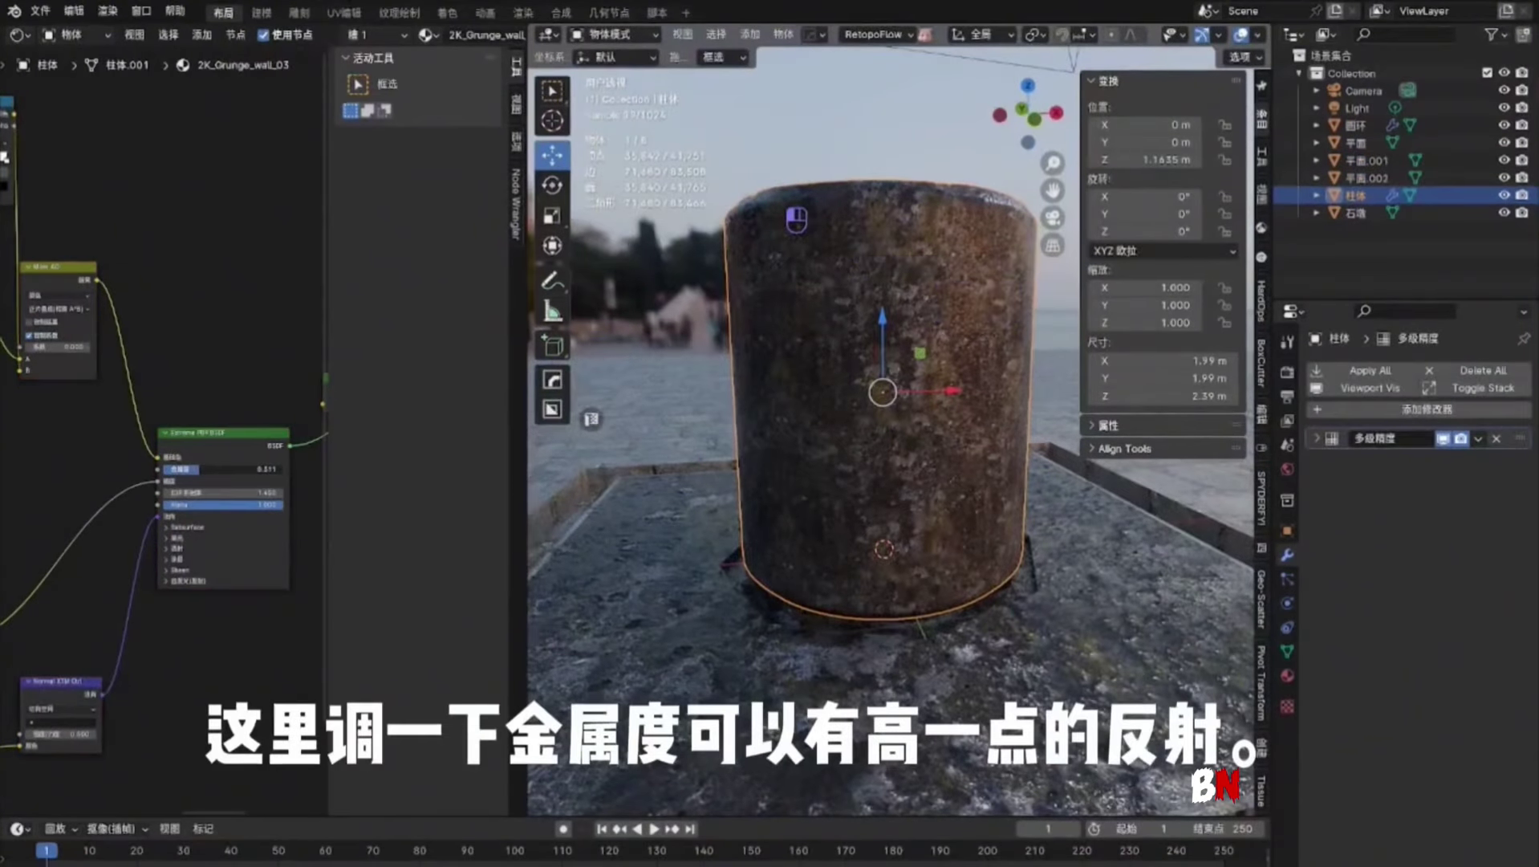
drag(223, 470, 210, 469)
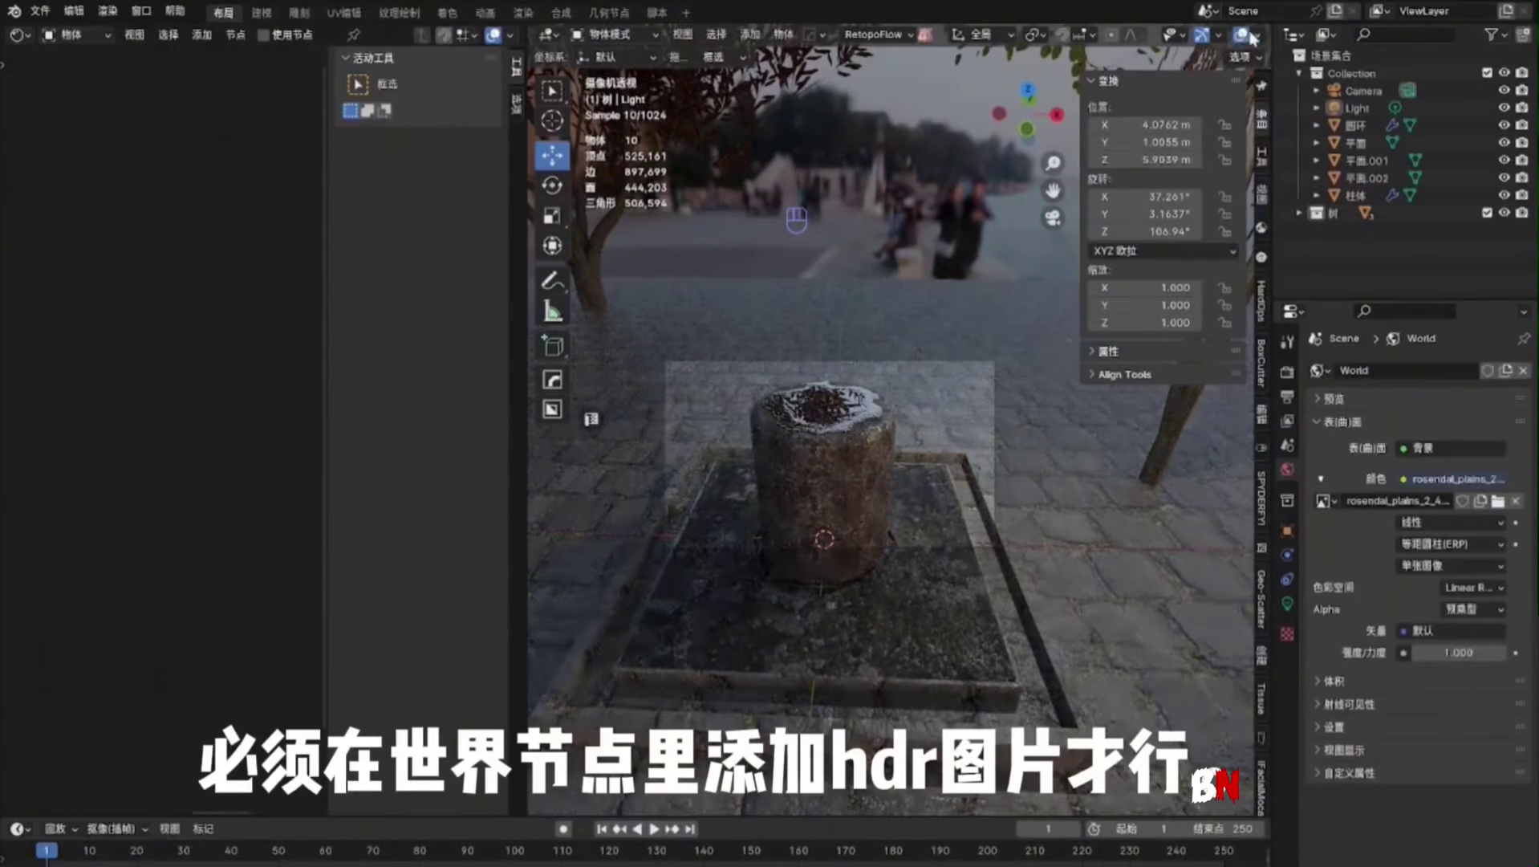
Light the rendered viewport with the Scene World instead of the preview HDRI
scroll(1124, 33, right, 3)
click(1234, 34)
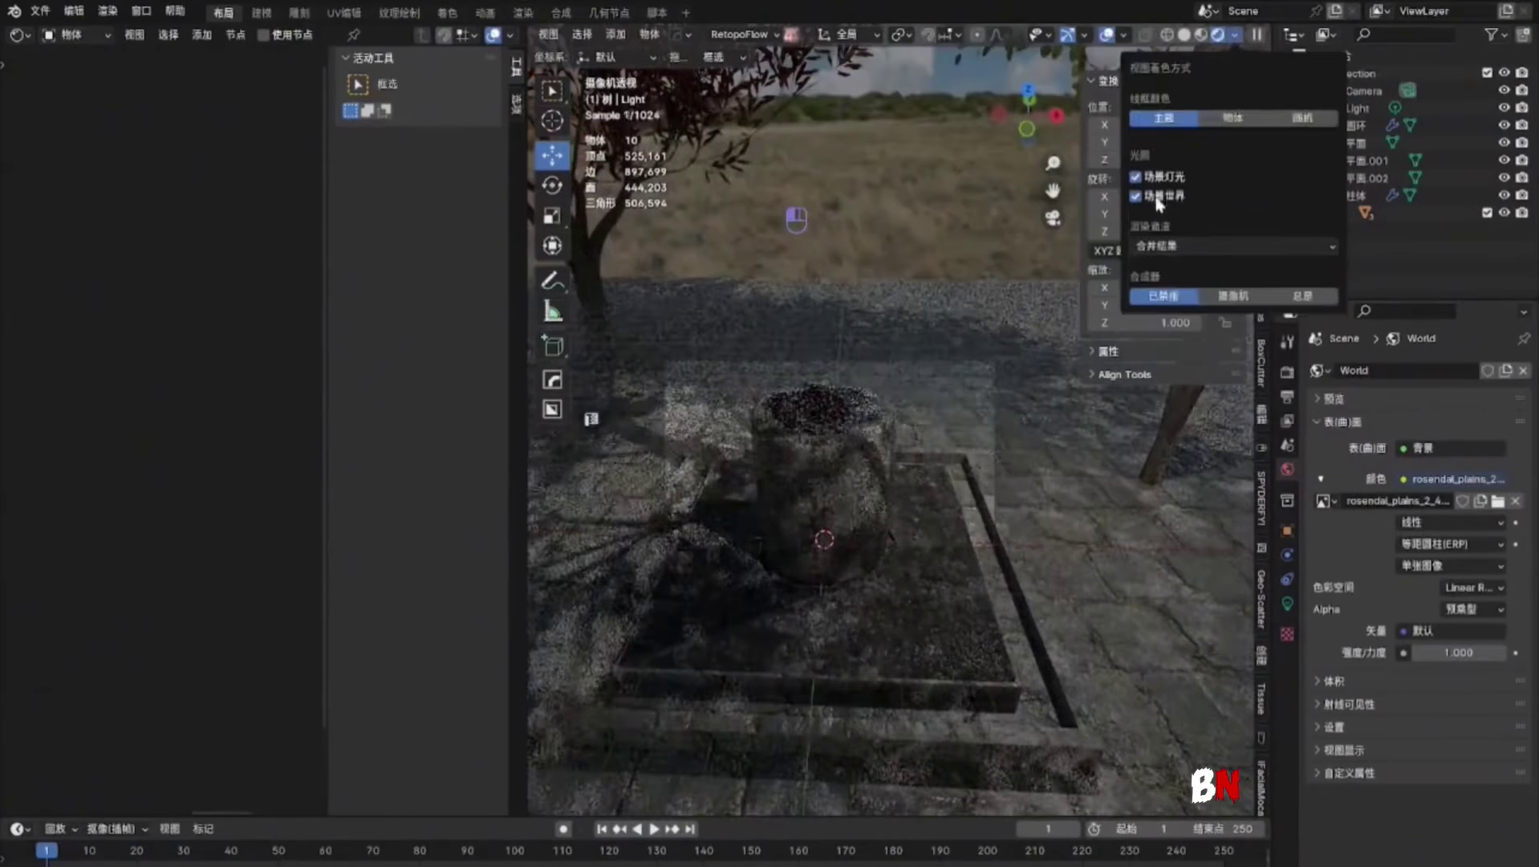
Duplicate the four groove faces of the base frame, raise the copy about 0.25 m along Z, and separate it into its own object
key(Tab)
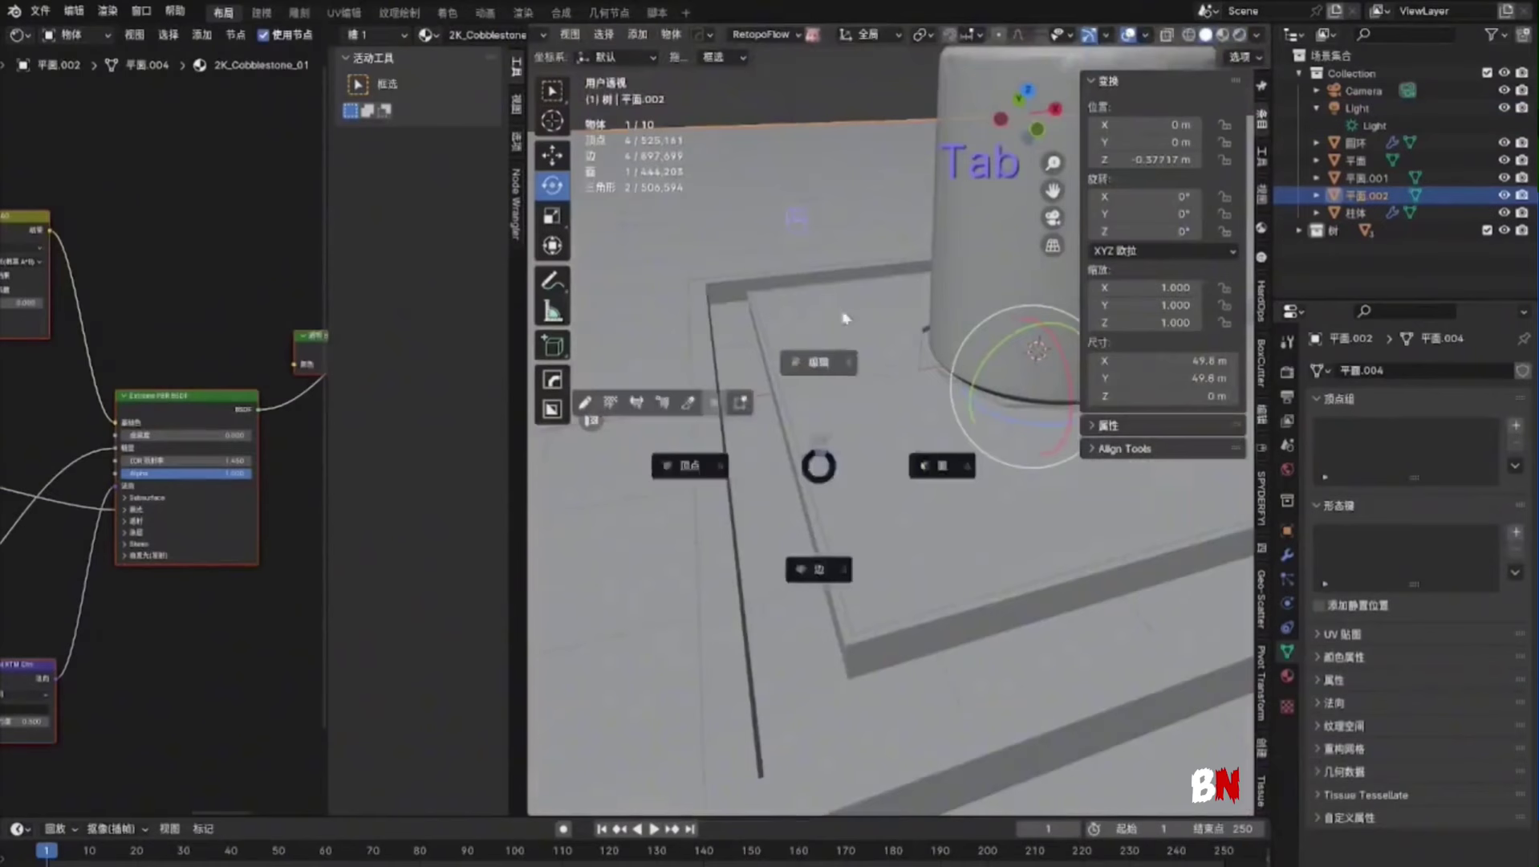
key(Tab)
key(Tab)
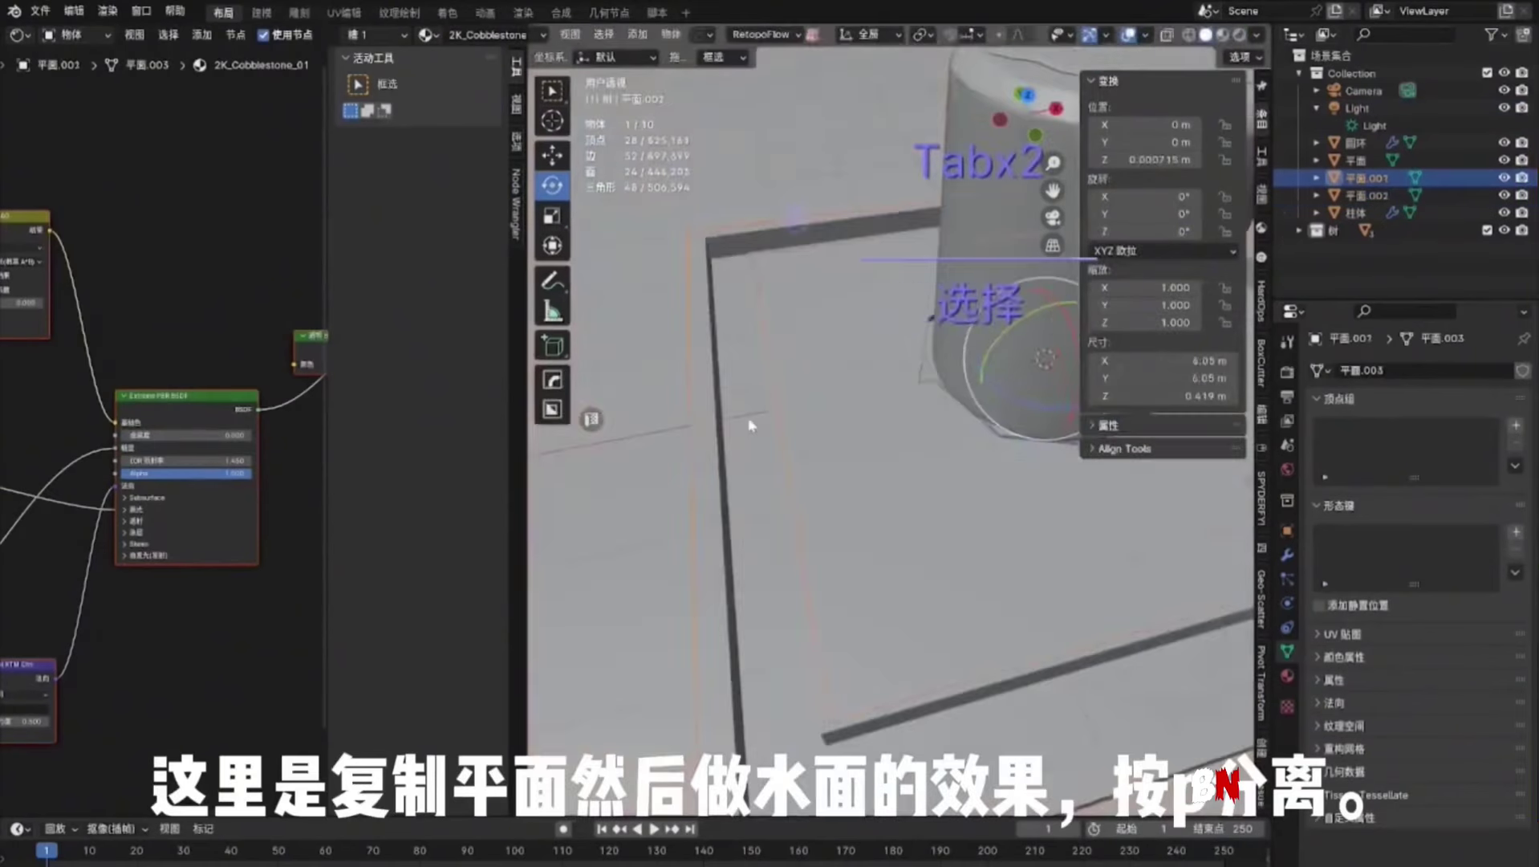
click(722, 447)
middle_drag(721, 447, 946, 480)
key(shift+d)
key(z)
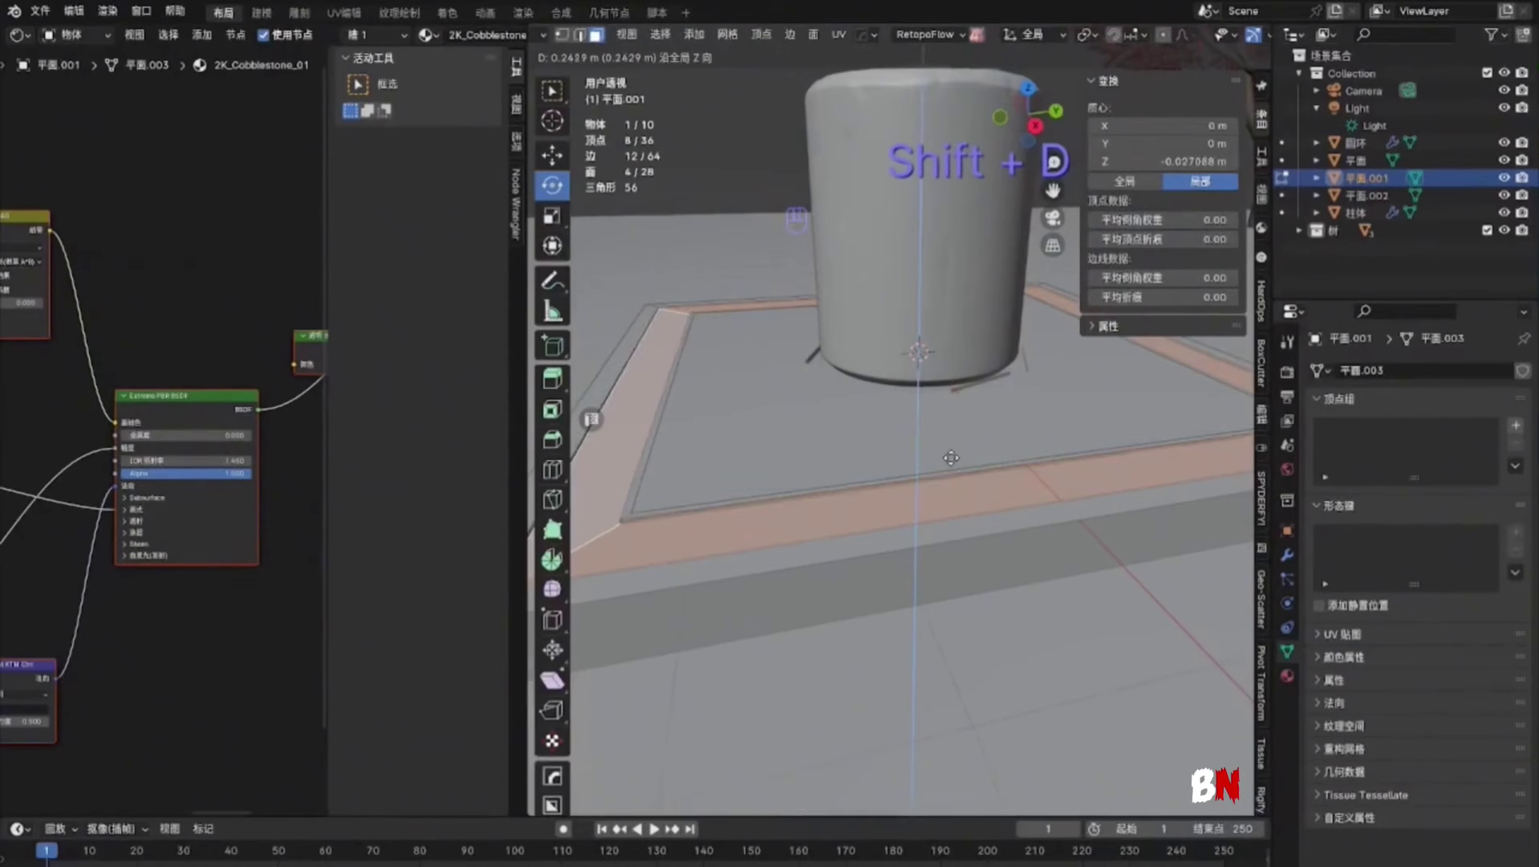
click(950, 455)
right_click(950, 455)
mouse_move(940, 828)
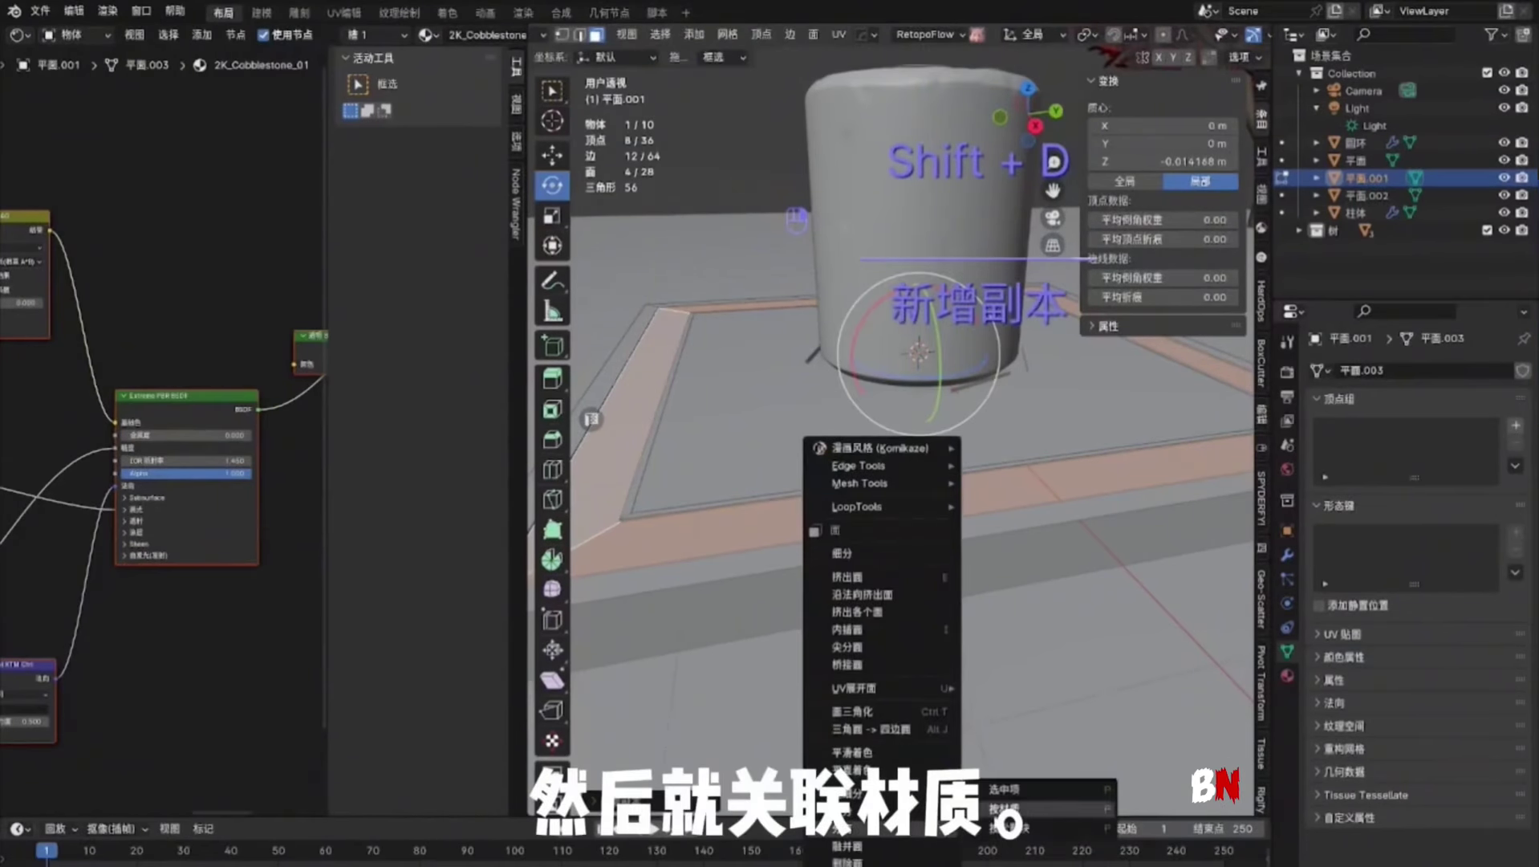
click(1037, 791)
middle_drag(919, 489, 912, 523)
key(Tab)
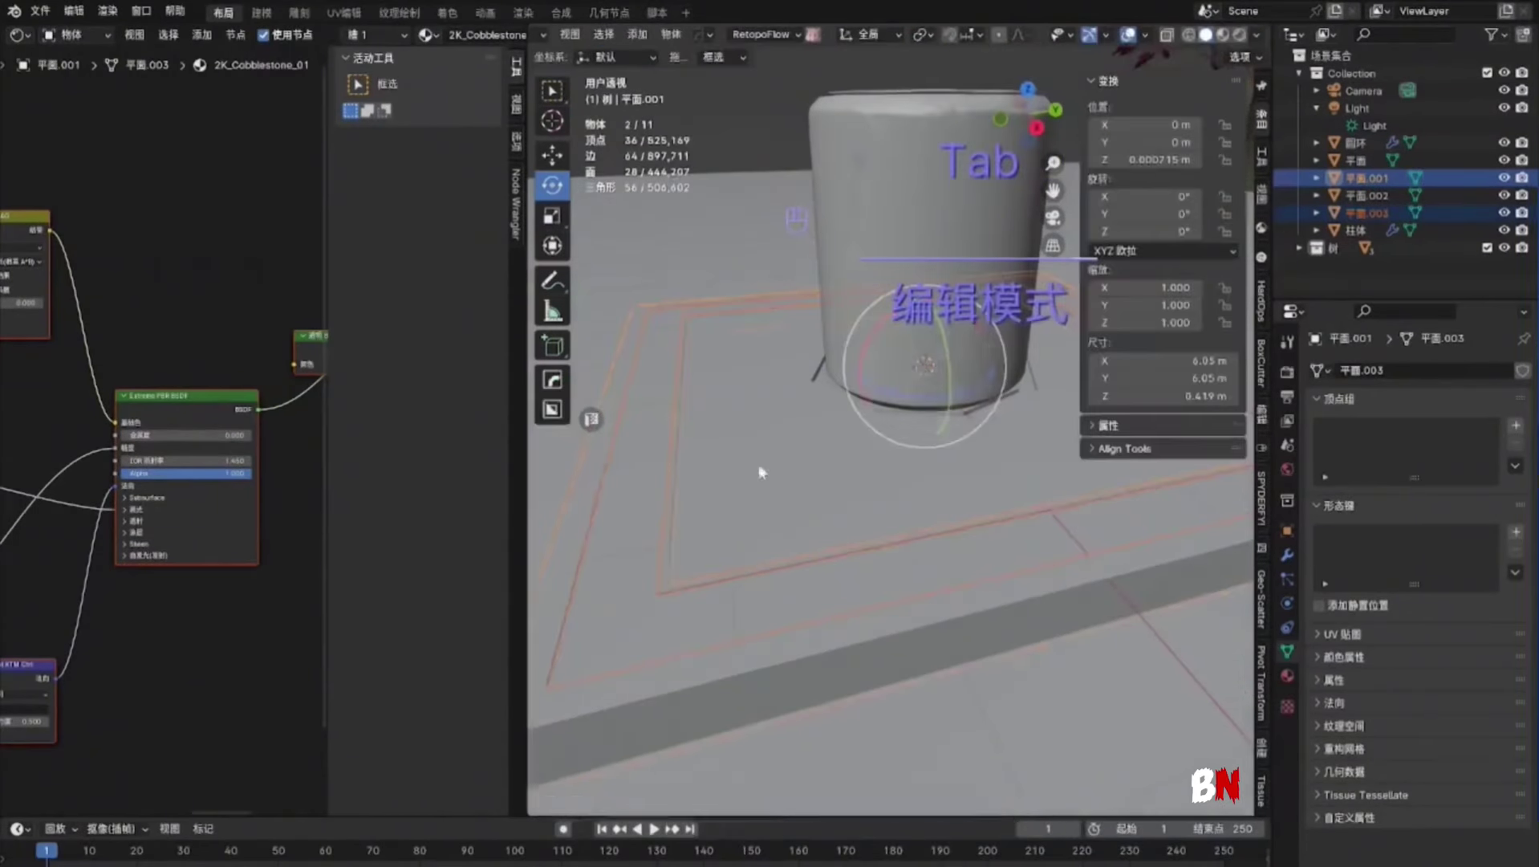
Duplicate the ring of inner base faces around the cylinder's foot in place and separate the copy into its own object
middle_drag(760, 464, 982, 523)
scroll(866, 490, up, 3)
click(877, 494)
key(Tab)
click(865, 515)
alt+click(889, 547)
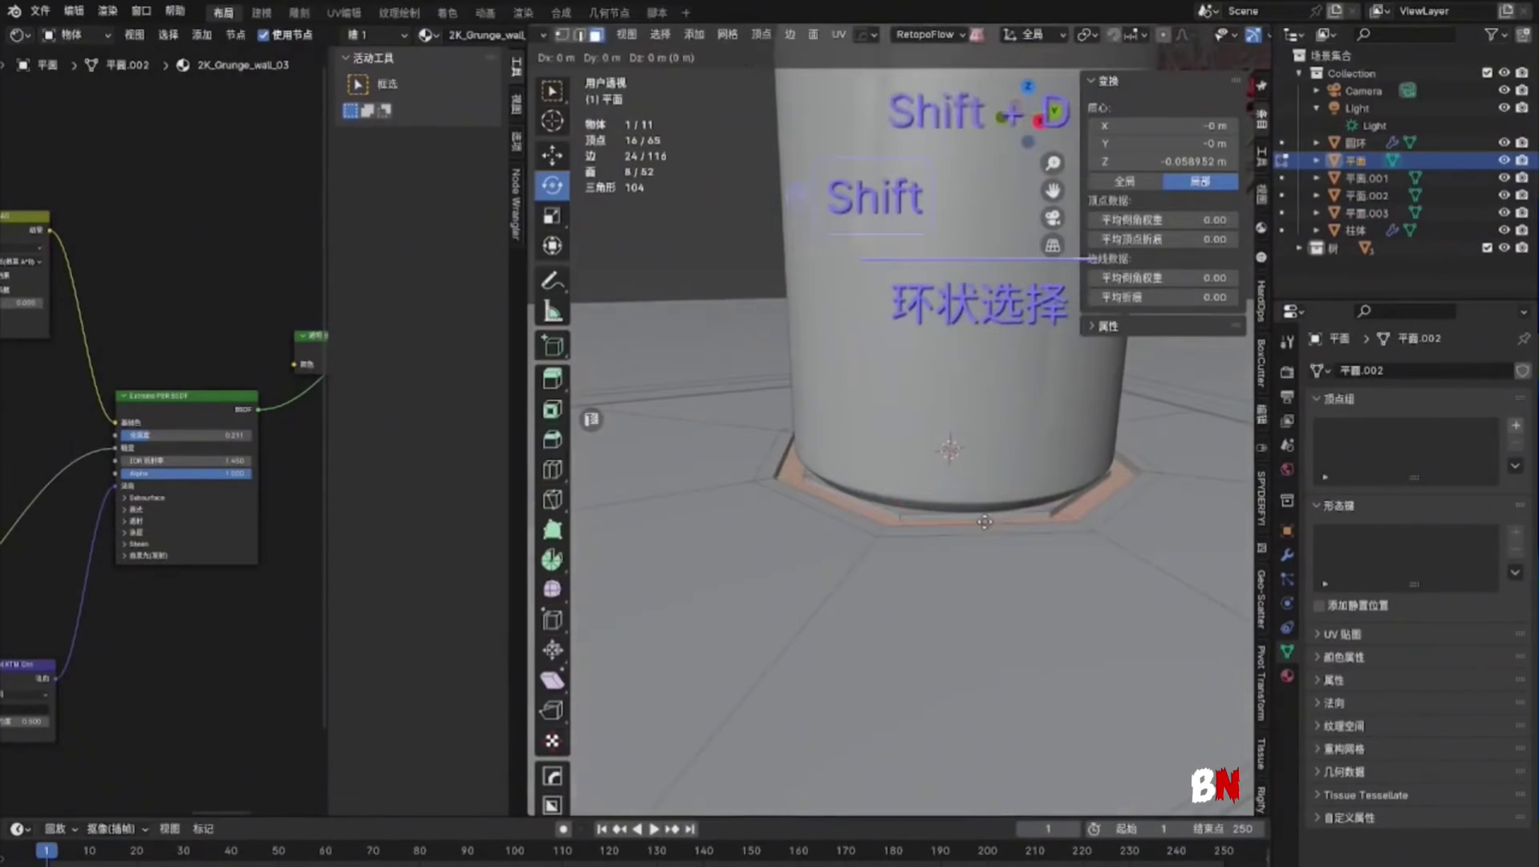
key(shift+d)
right_click(989, 516)
click(1047, 517)
key(Tab)
scroll(890, 509, down, 2)
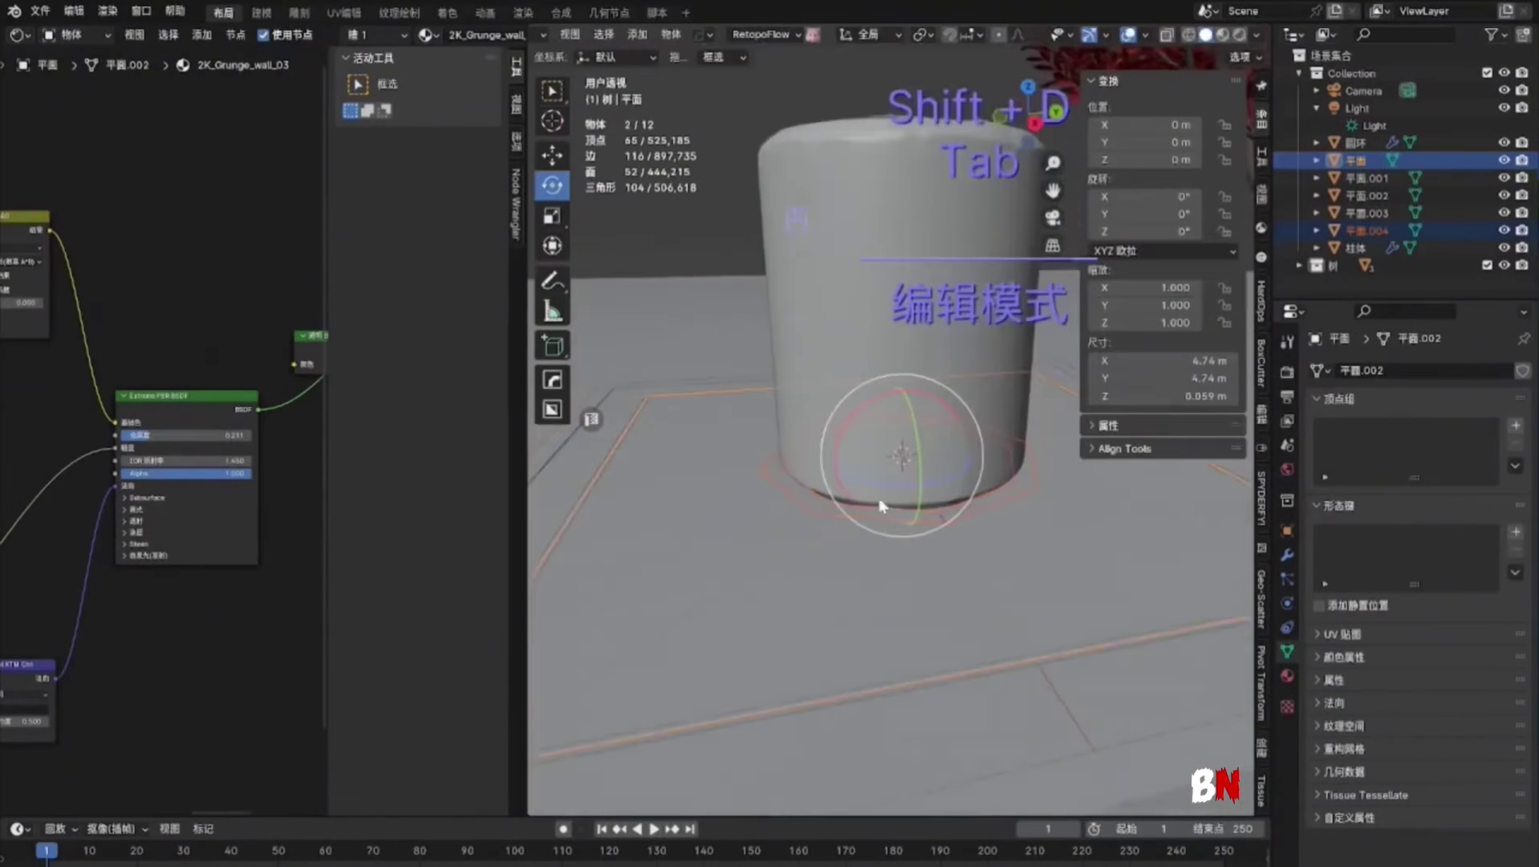
mouse_move(876, 470)
middle_down()
mouse_move(917, 467)
mouse_move(905, 475)
middle_up()
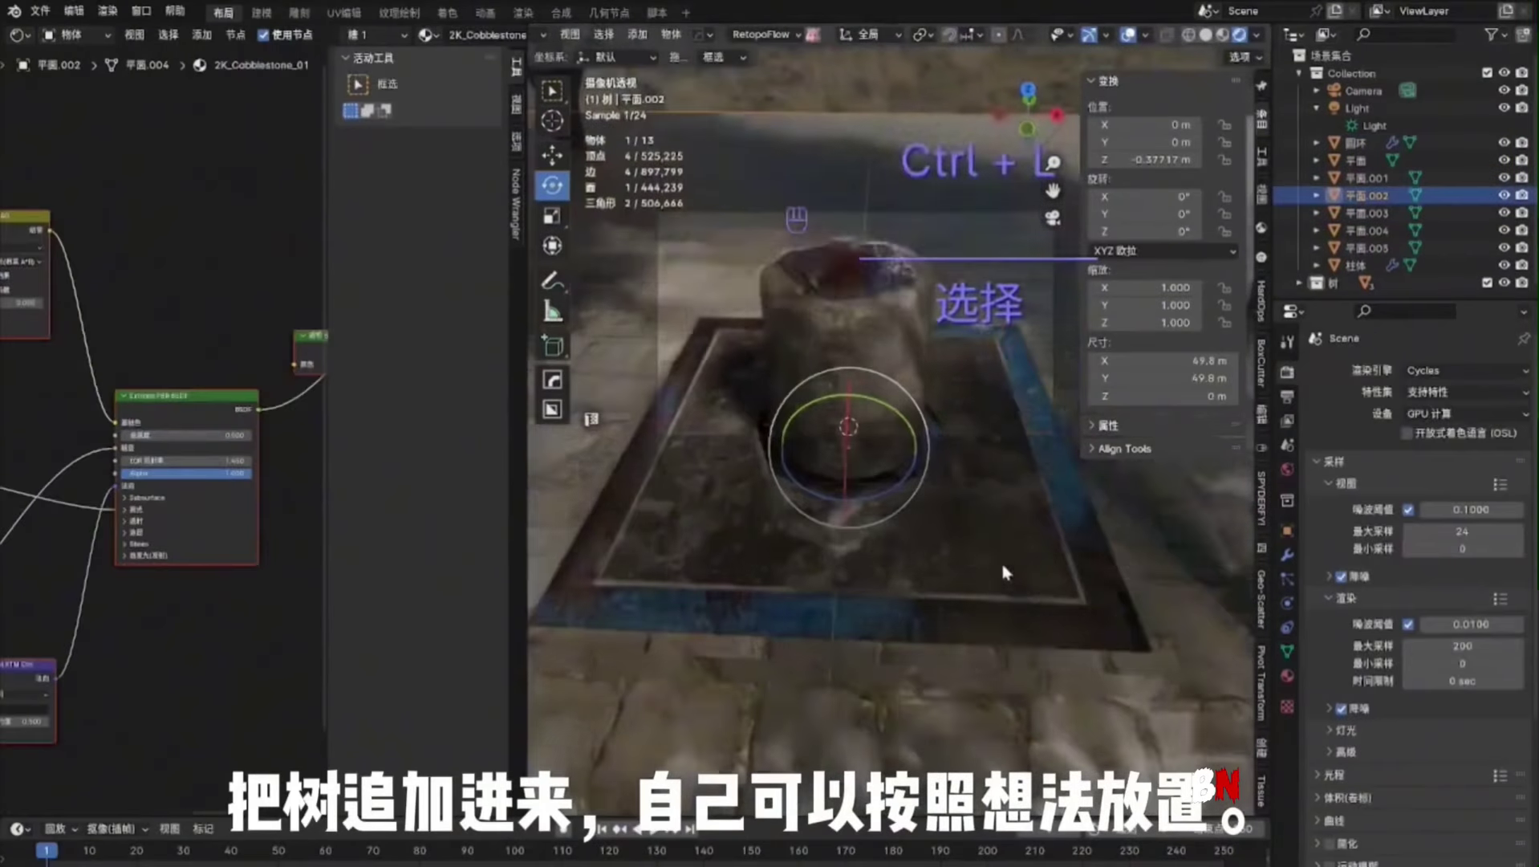
Save the file and turn the node editor area into a second 3D viewport showing the tree
click(1001, 564)
key(ctrl+s)
shift+middle_drag(983, 402, 974, 461)
shift+middle_drag(1014, 250, 1004, 295)
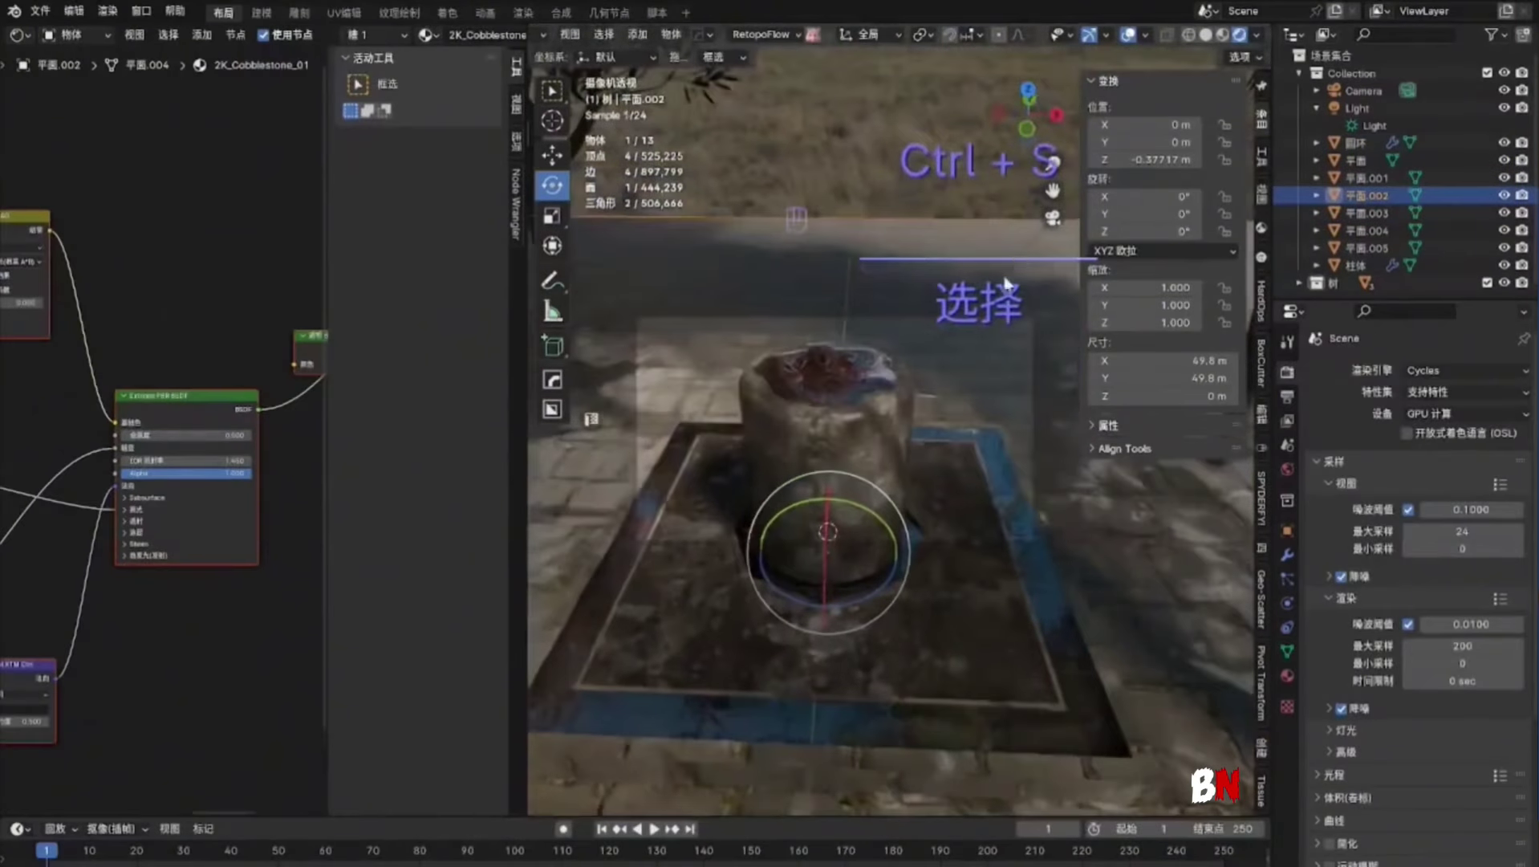
scroll(958, 261, down, 3)
shift+middle_drag(851, 307, 806, 342)
click(19, 35)
click(63, 78)
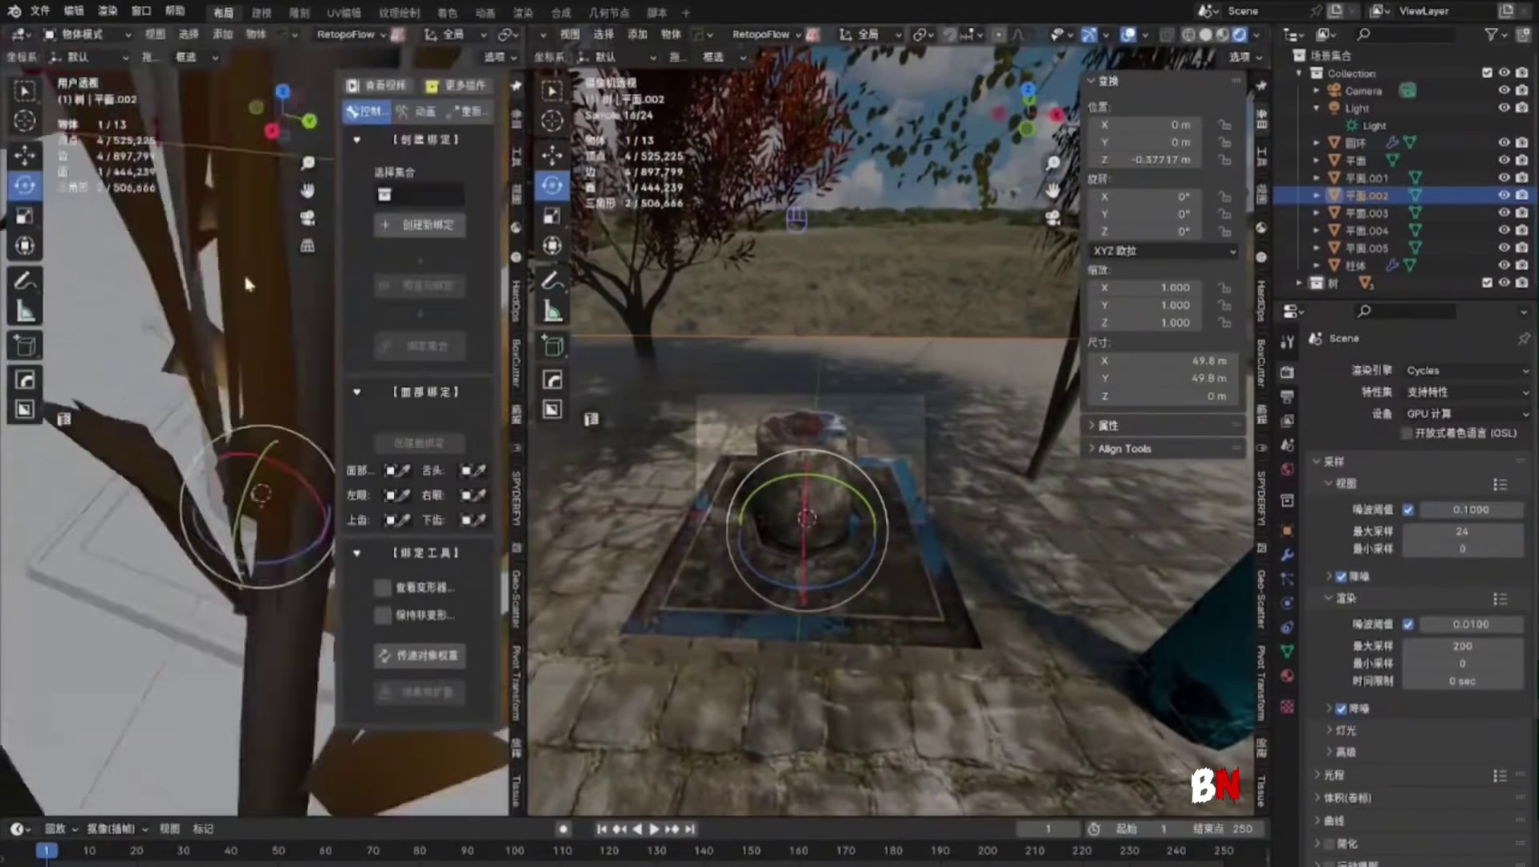
scroll(249, 282, down, 5)
click(223, 347)
middle_drag(223, 347, 255, 371)
shift+middle_drag(256, 370, 201, 418)
Connect the maple leaf image texture's Color to the Principled BSDF's Base Color and its Alpha to Alpha
drag(202, 420, 231, 401)
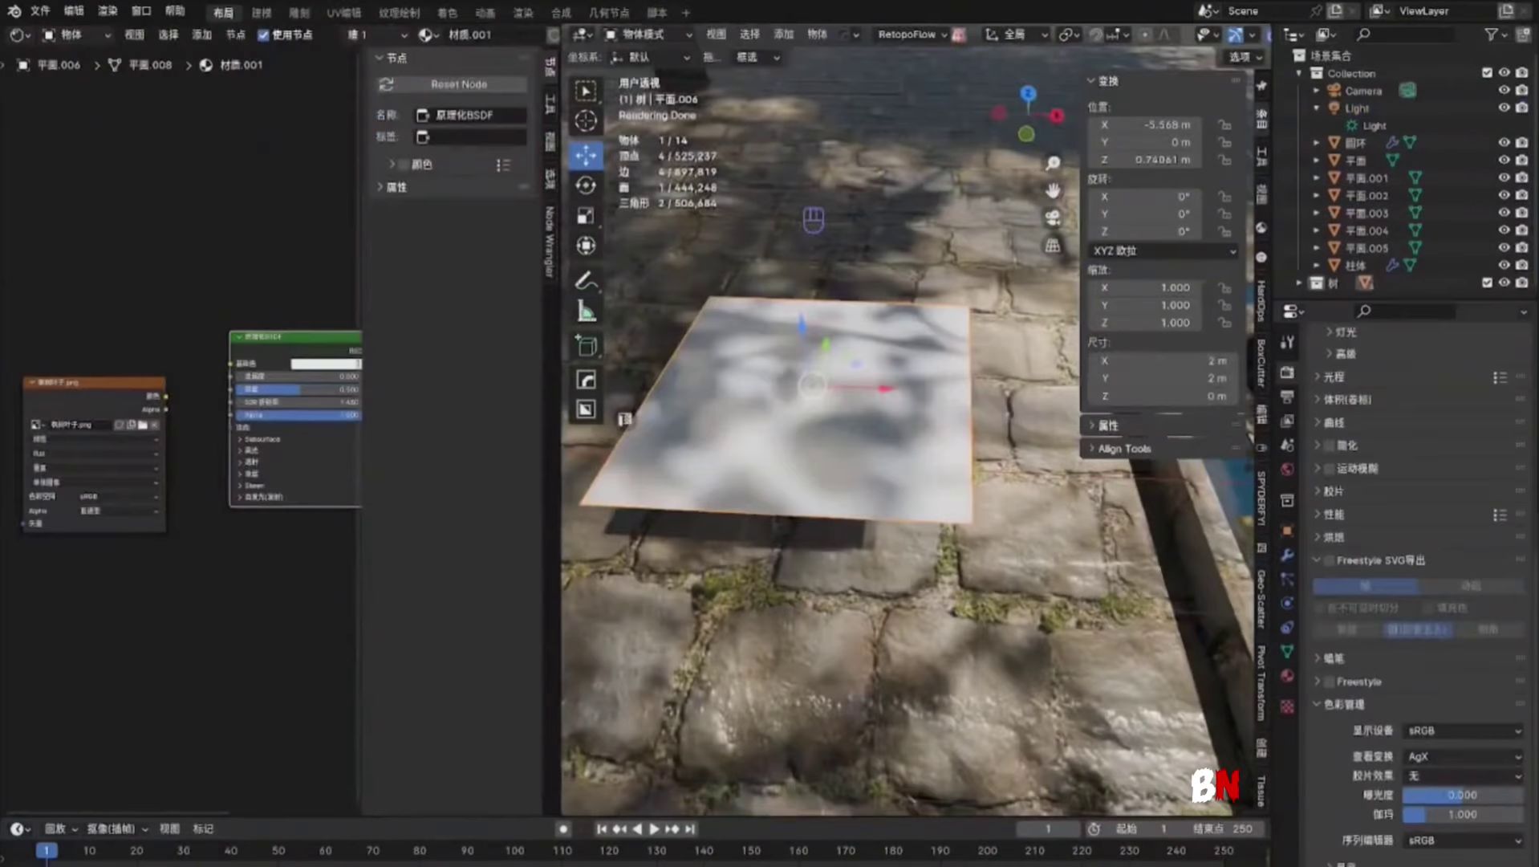
middle_drag(231, 411, 212, 454)
drag(153, 454, 147, 439)
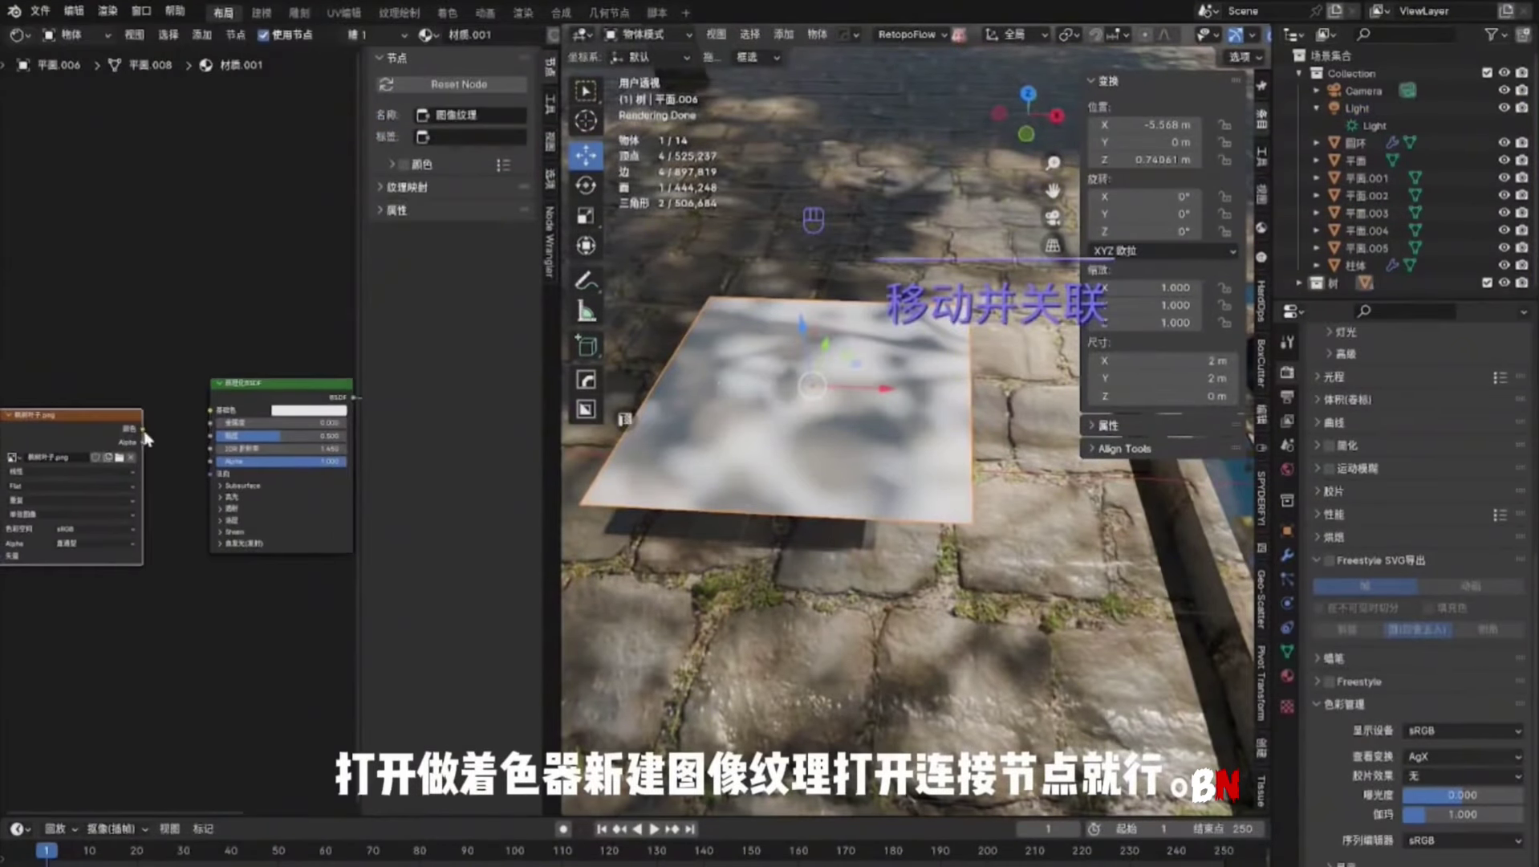
click(91, 434)
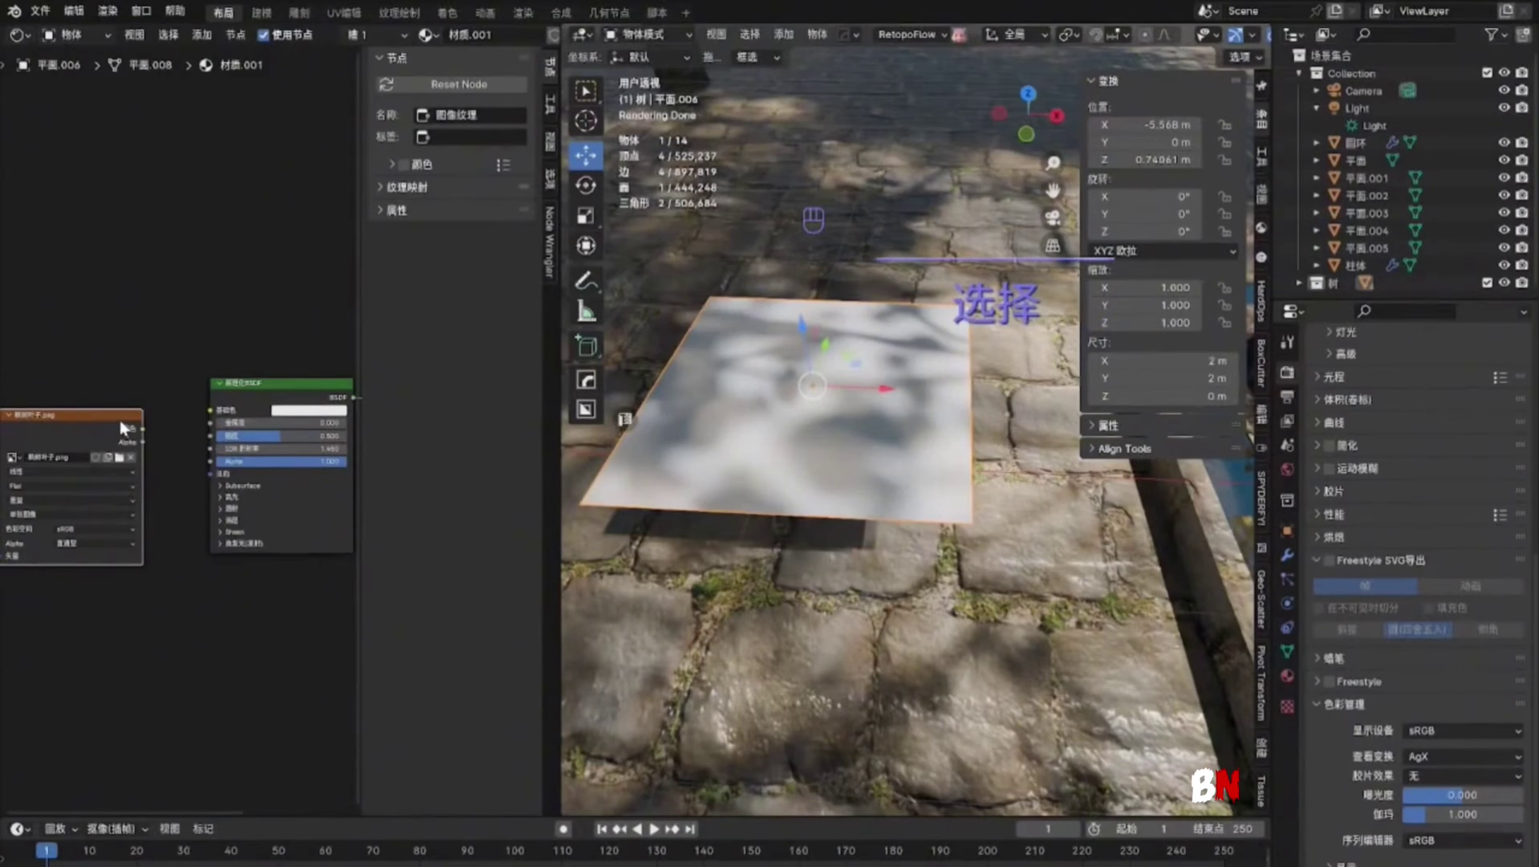
drag(204, 414, 210, 411)
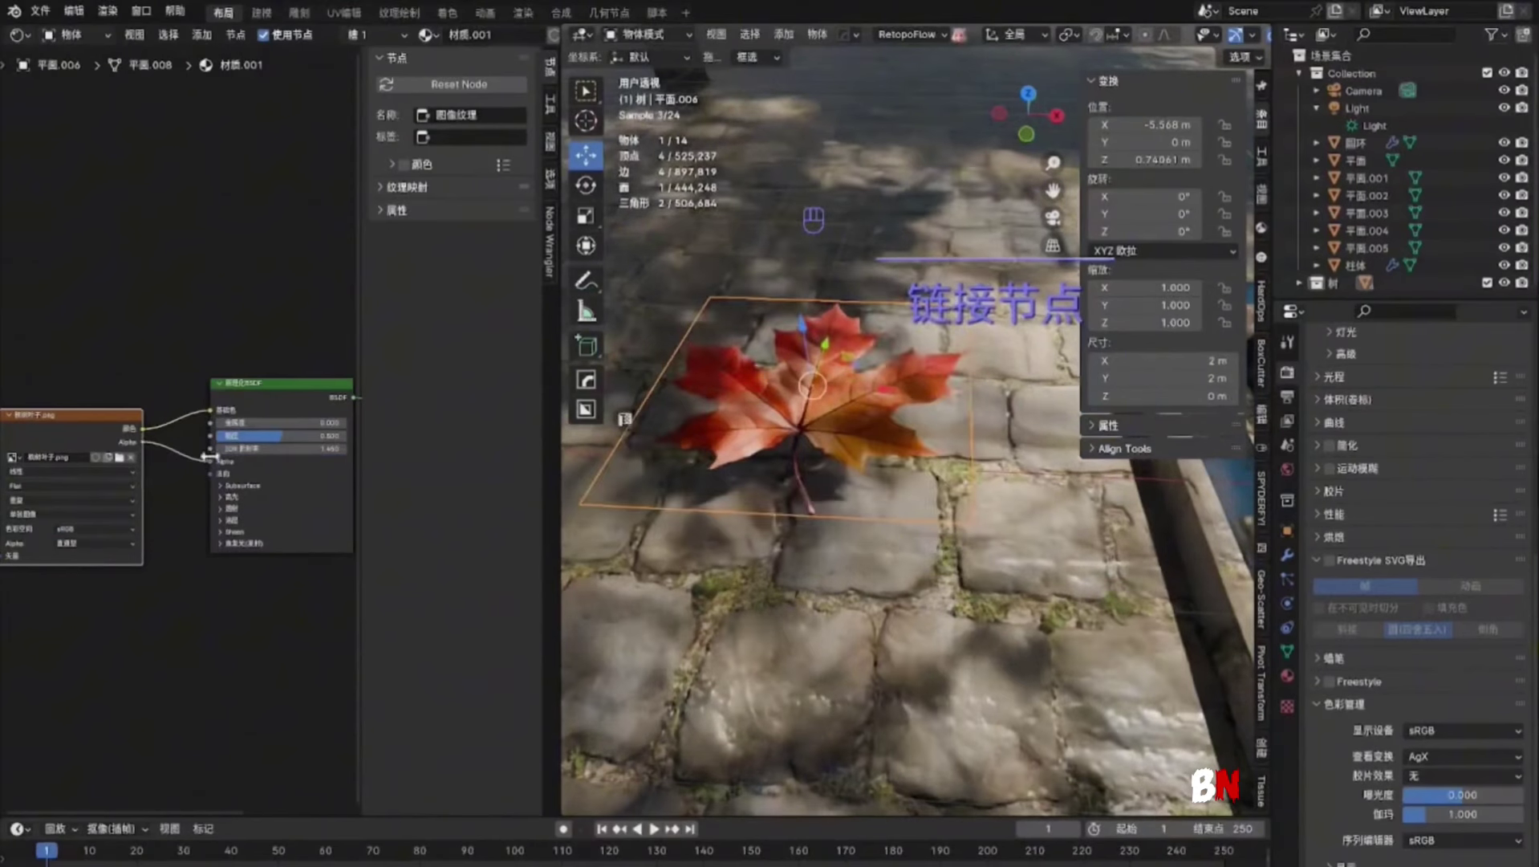
Duplicate the maple leaf plane twice along X, spacing the copies about 0.36 m apart
key(shift+d)
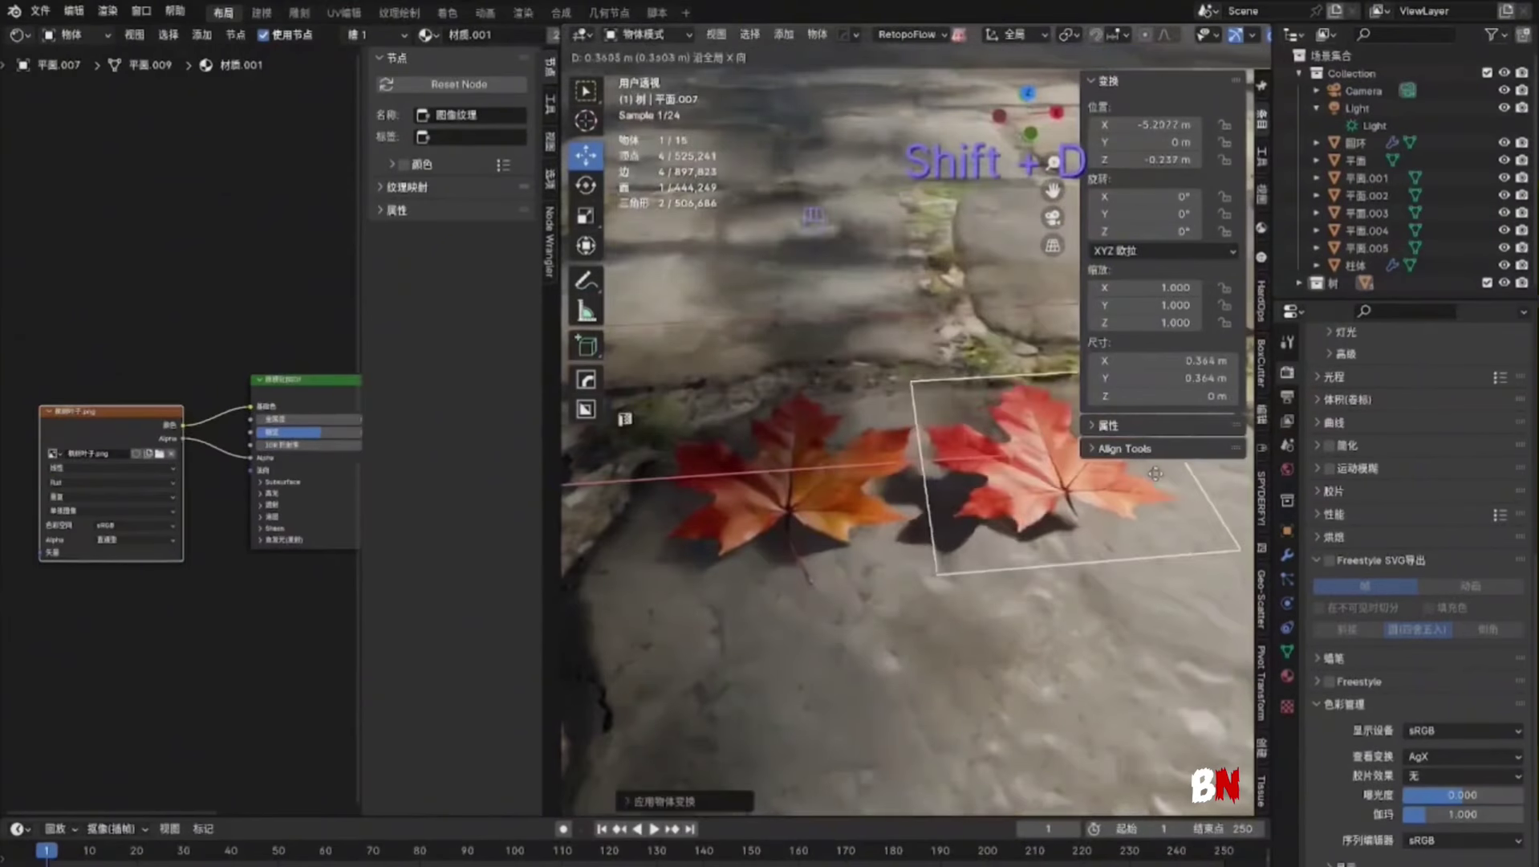
click(928, 546)
key(shift+d)
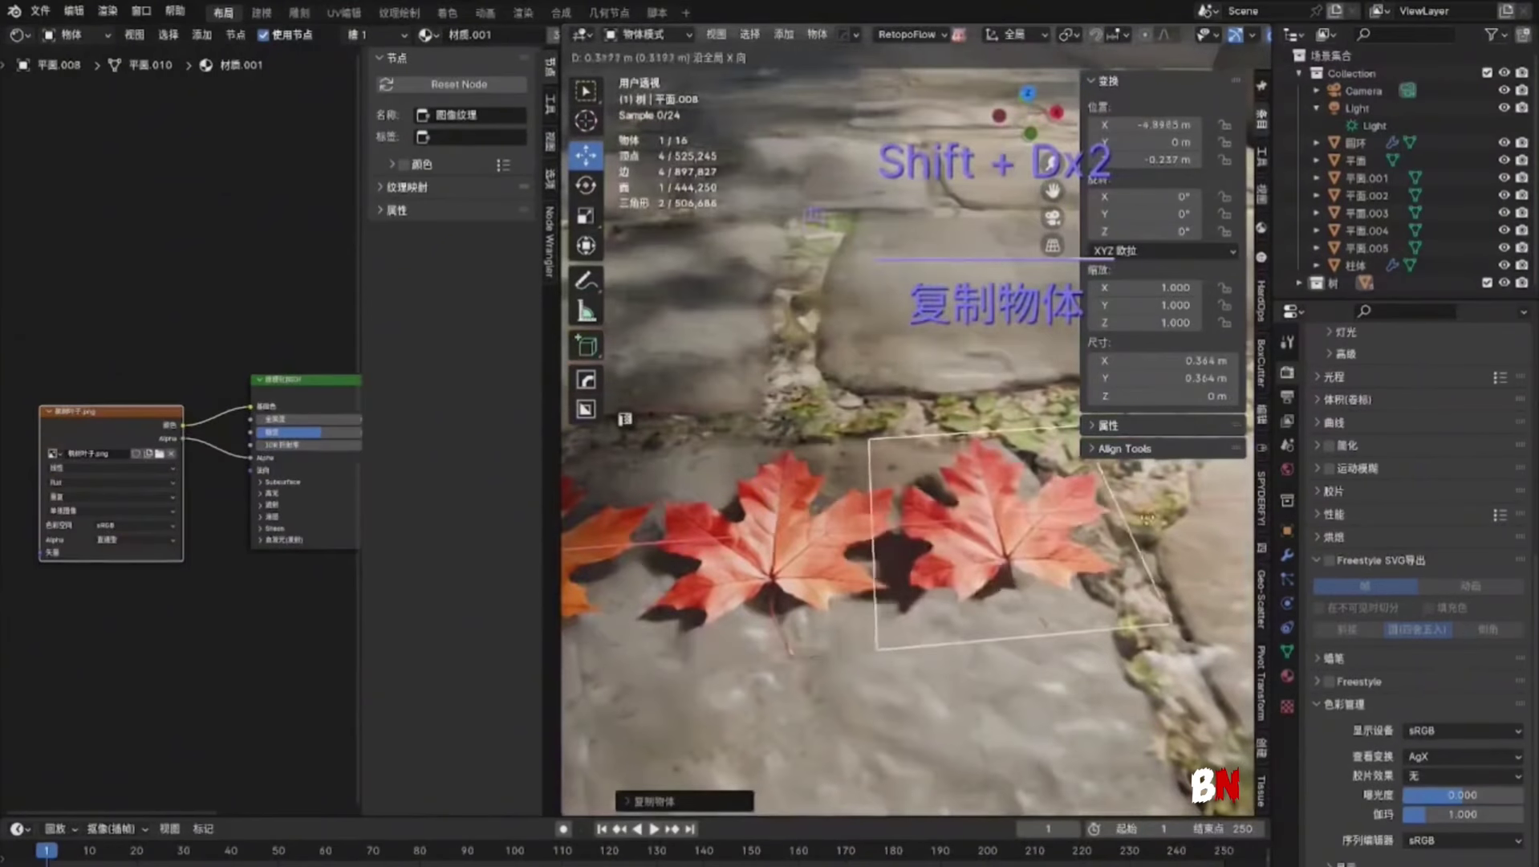
click(1035, 529)
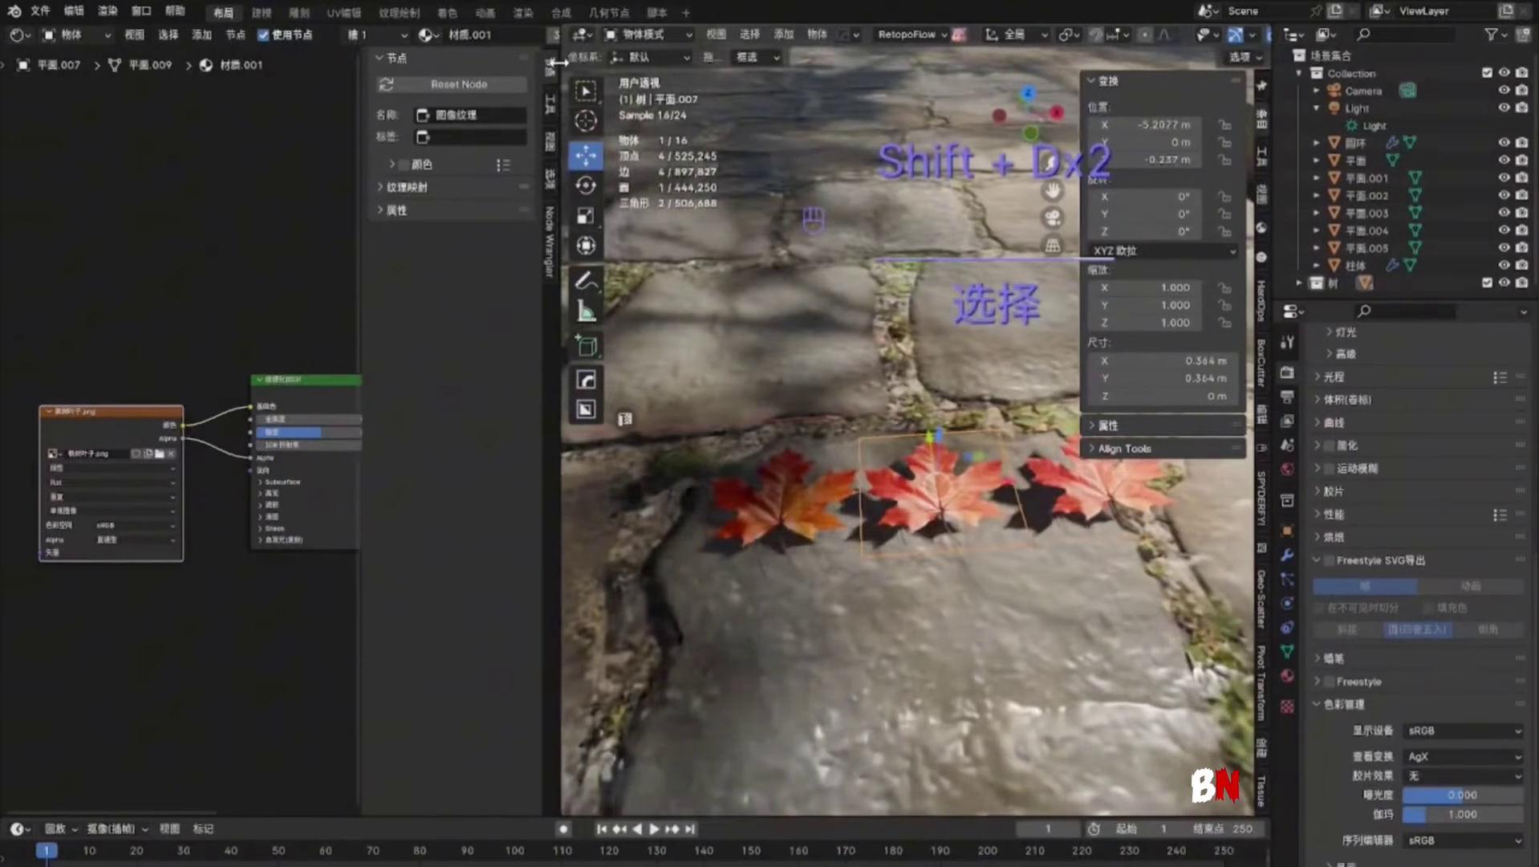
Give the middle leaf its own copy of the maple leaf material and add a Hue/Saturation/Value node to it
drag(557, 62, 616, 62)
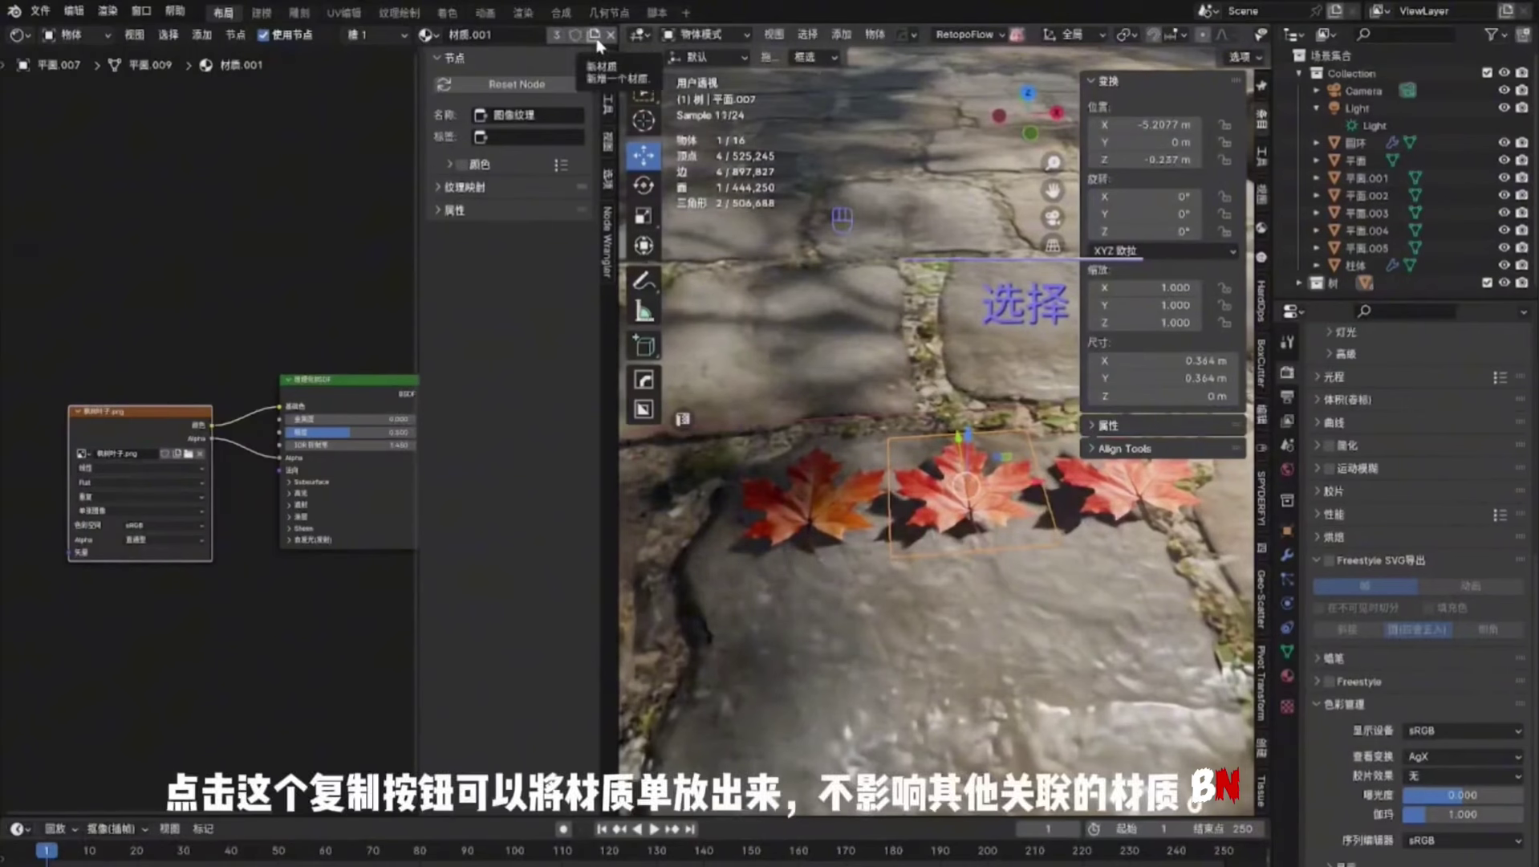
click(597, 40)
middle_drag(247, 450, 160, 447)
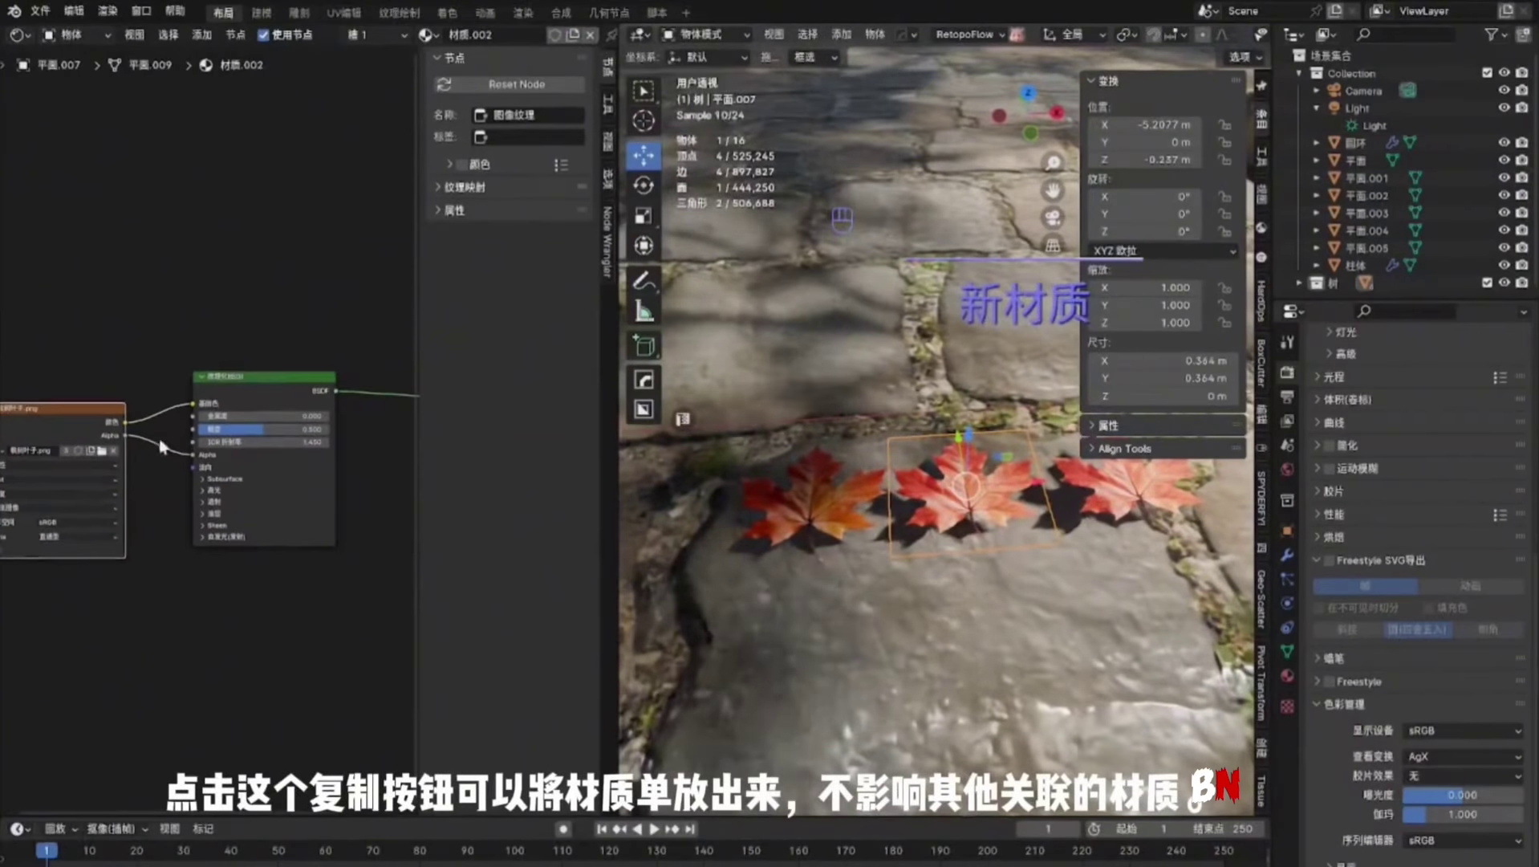
click(202, 35)
mouse_move(217, 96)
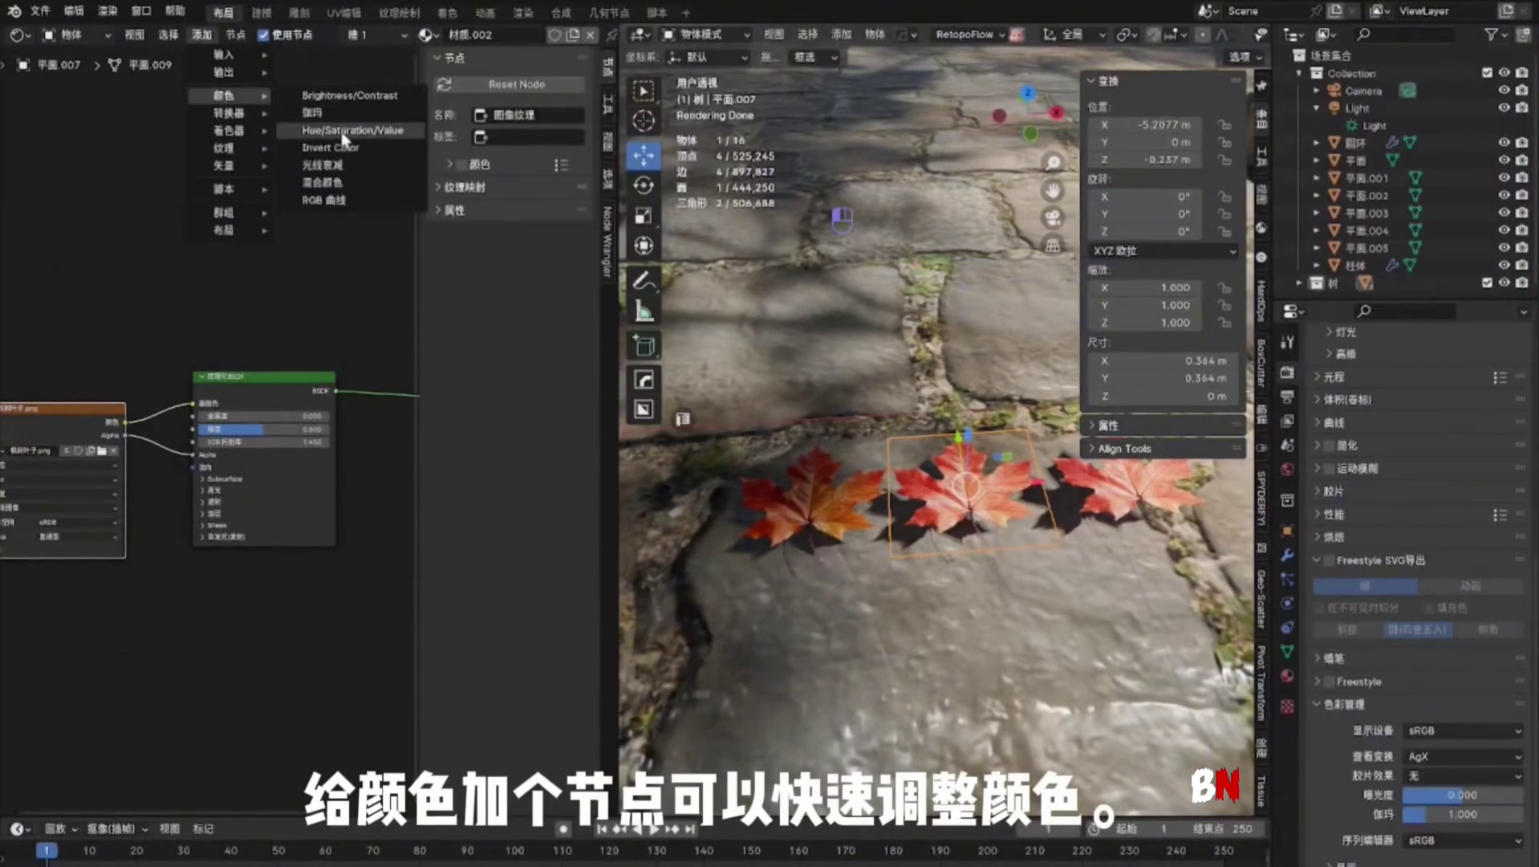
click(345, 130)
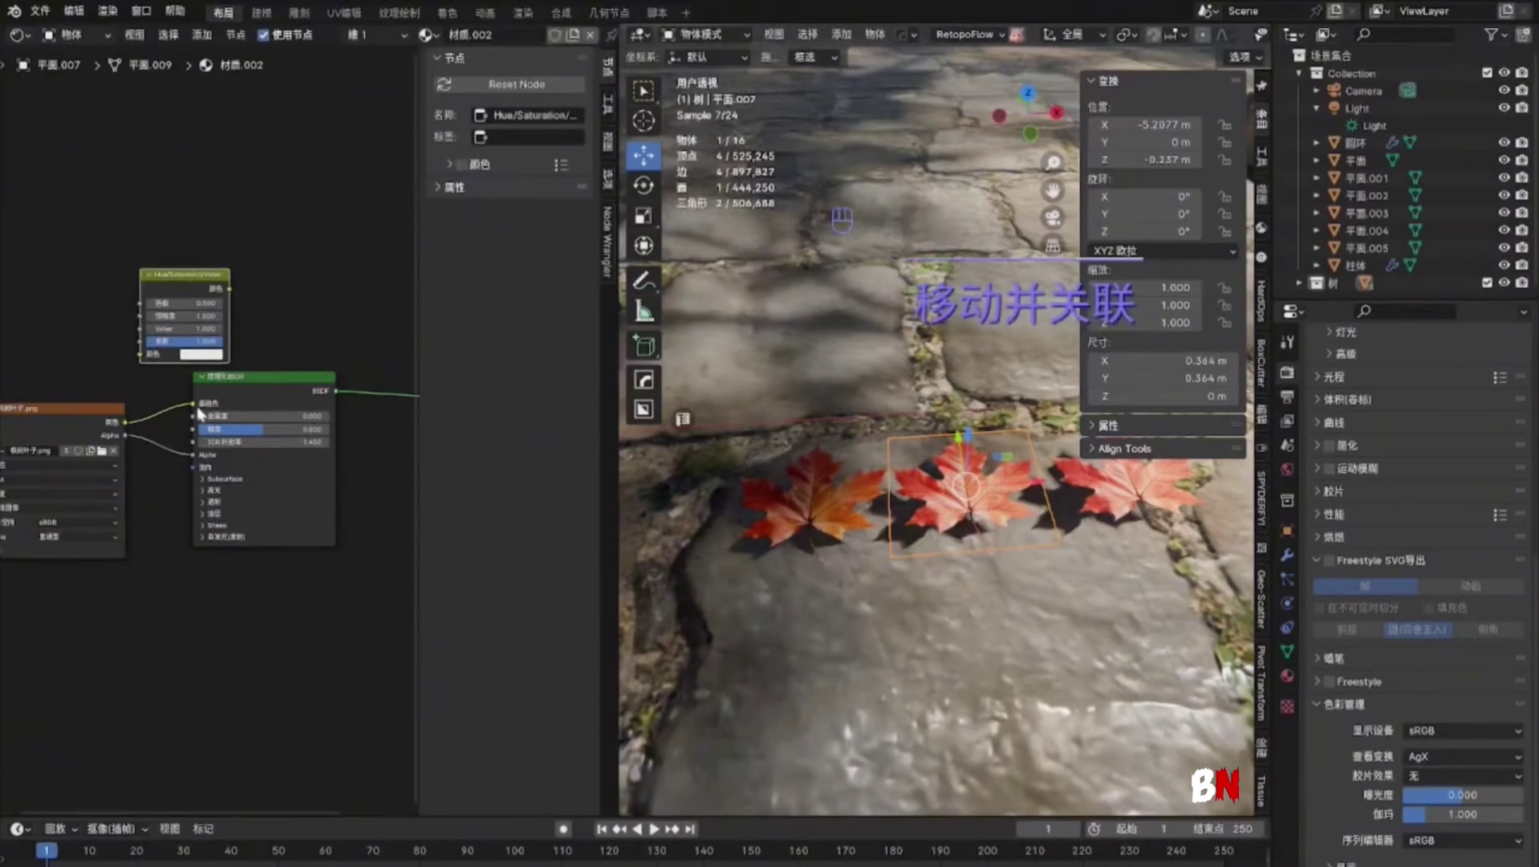
Wire the Hue/Saturation/Value node between the leaf texture's Color and the Principled BSDF's Base Color, and shift the middle leaf's colour to yellow-green
click(144, 355)
drag(257, 375, 329, 361)
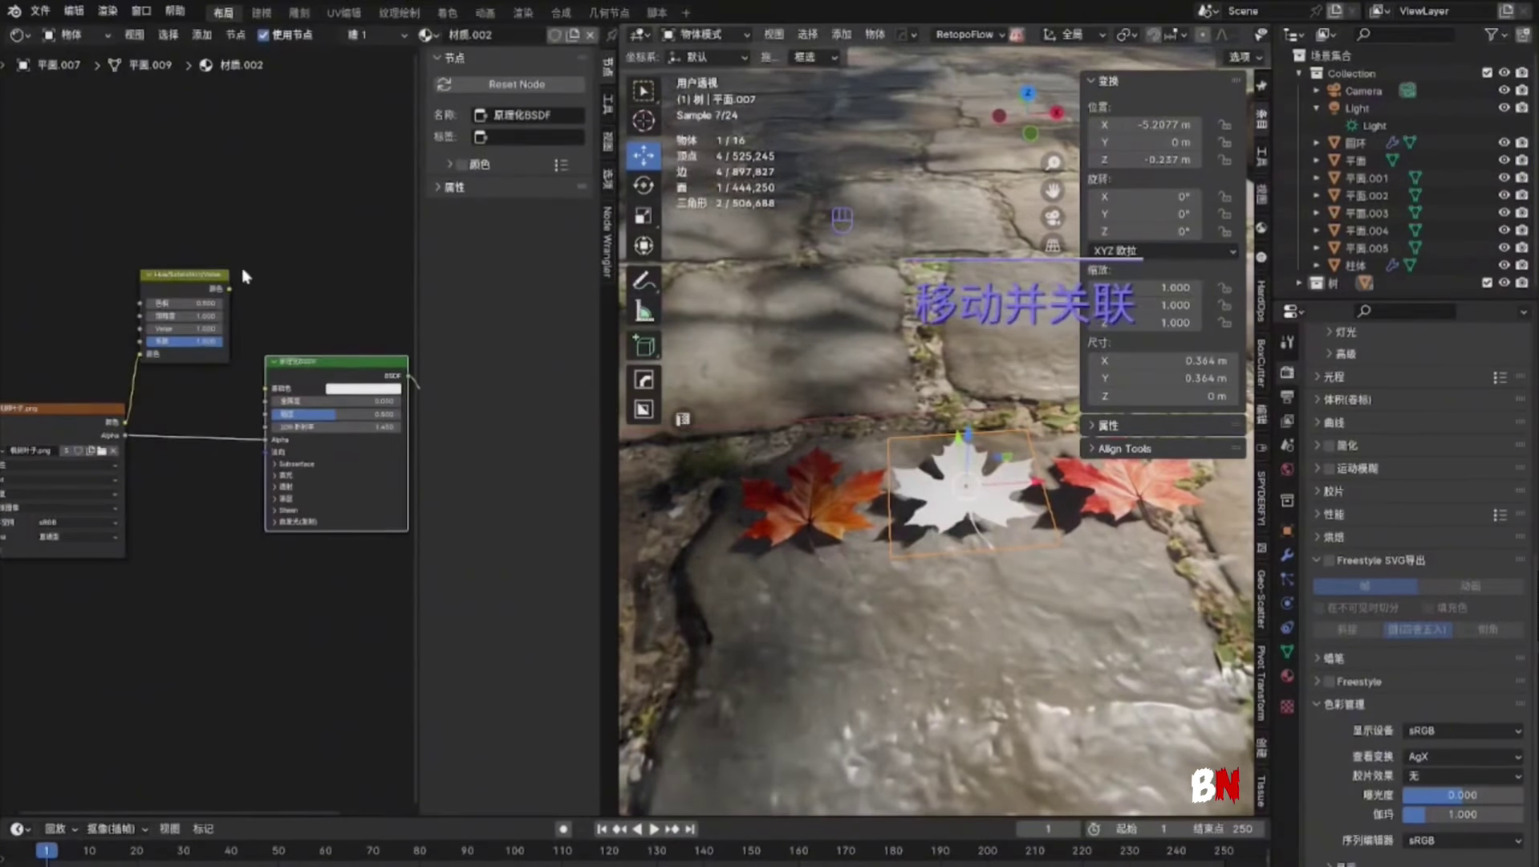
drag(229, 289, 265, 389)
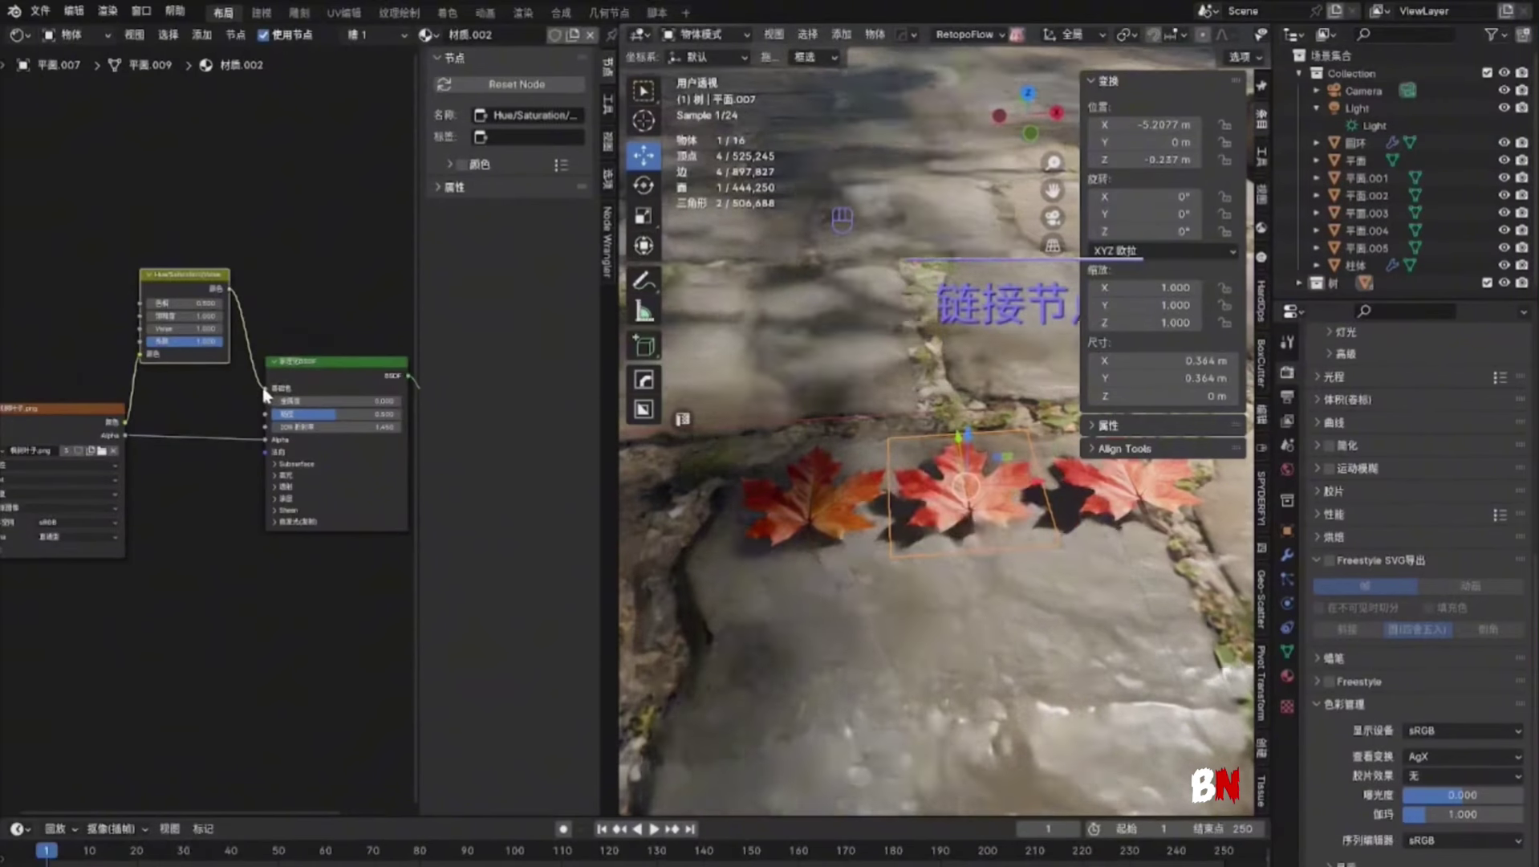
drag(197, 284, 191, 359)
Connect the third leaf's Hue/Saturation/Value node to the Base Color in its own material copy and shift the leaf to a pinkish red
shift+middle_drag(1168, 492, 1011, 487)
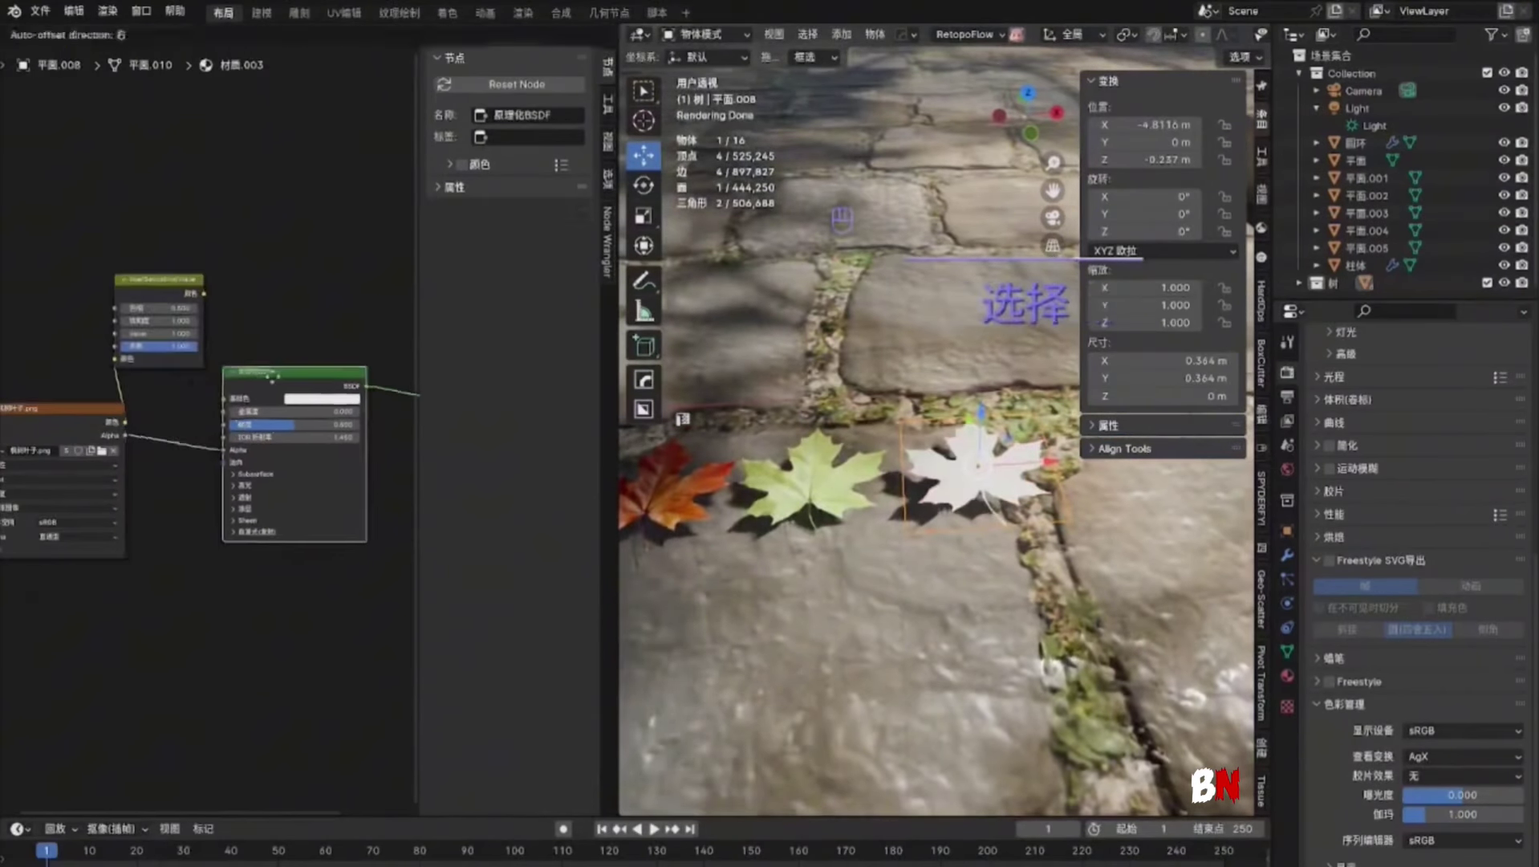
drag(272, 375, 278, 355)
drag(203, 294, 227, 378)
drag(179, 320, 171, 321)
Move the three maple leaf planes into a new collection named 叶子
middle_drag(916, 582, 943, 513)
shift+click(699, 514)
shift+click(783, 504)
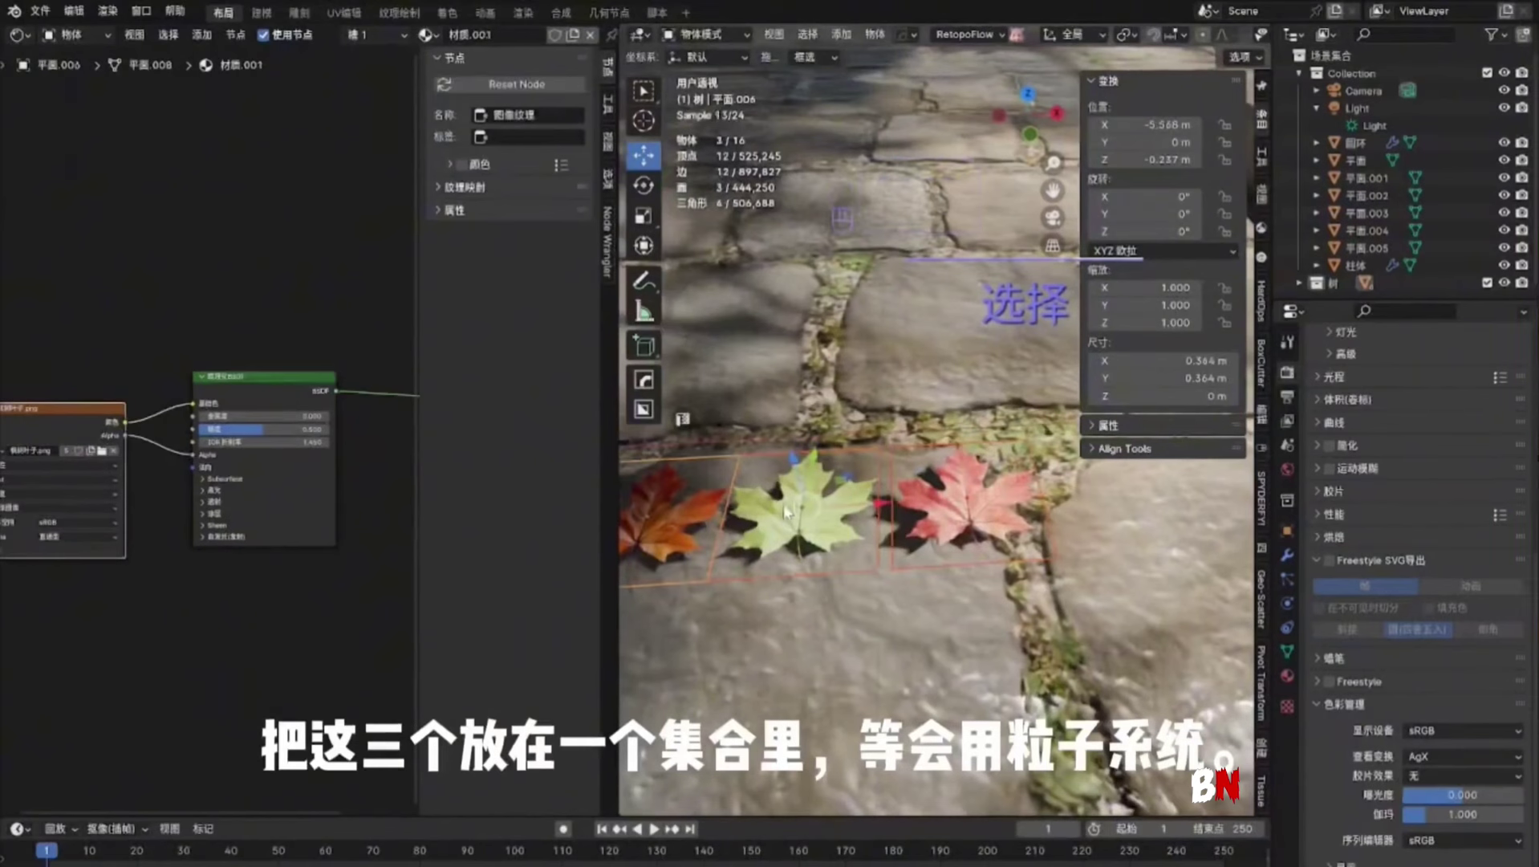
key(m)
click(785, 507)
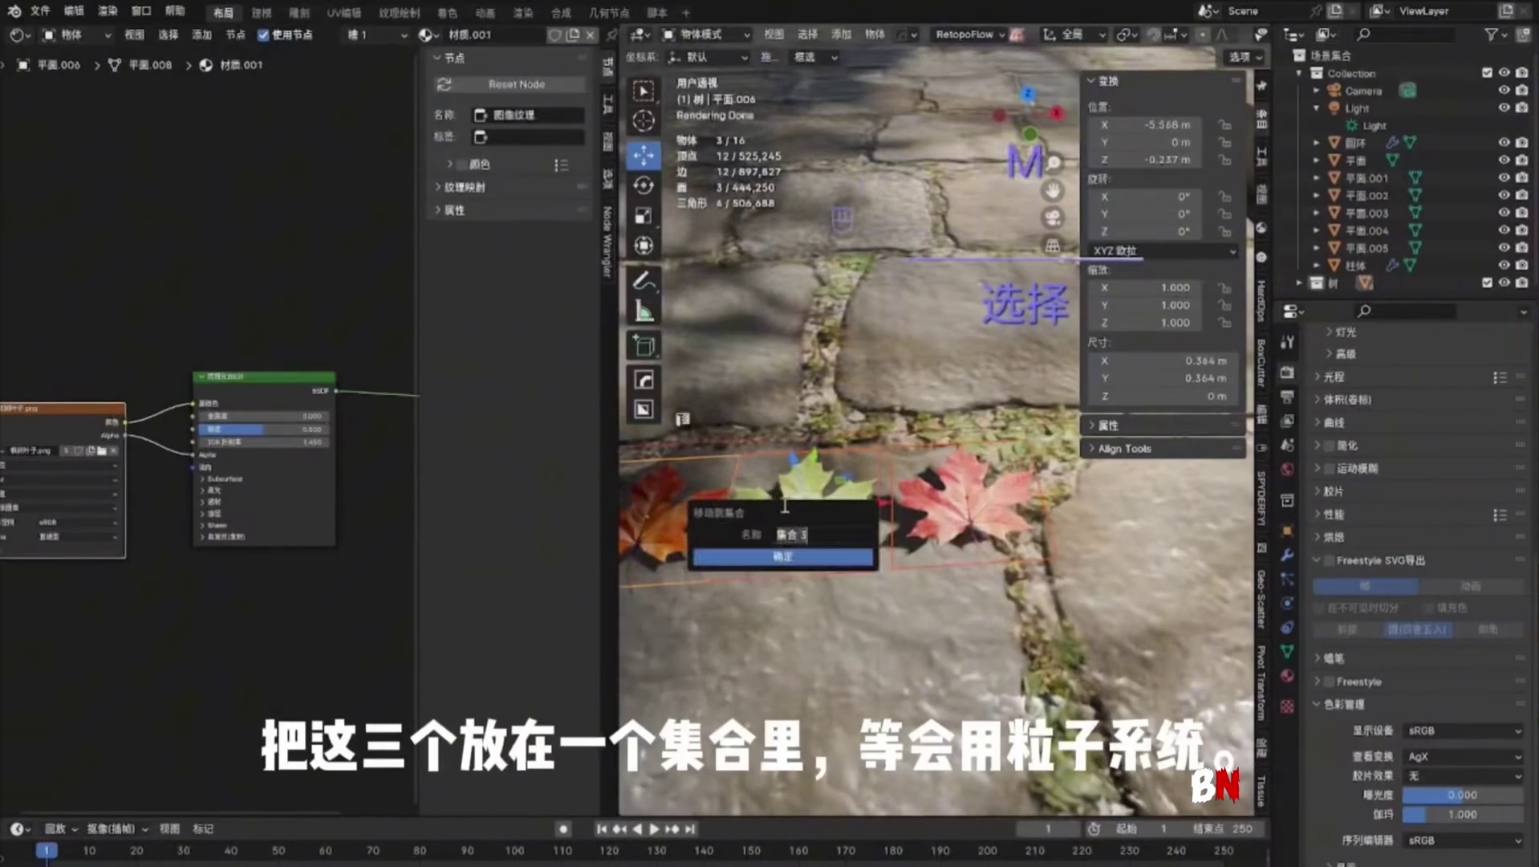
key(BackSpace)
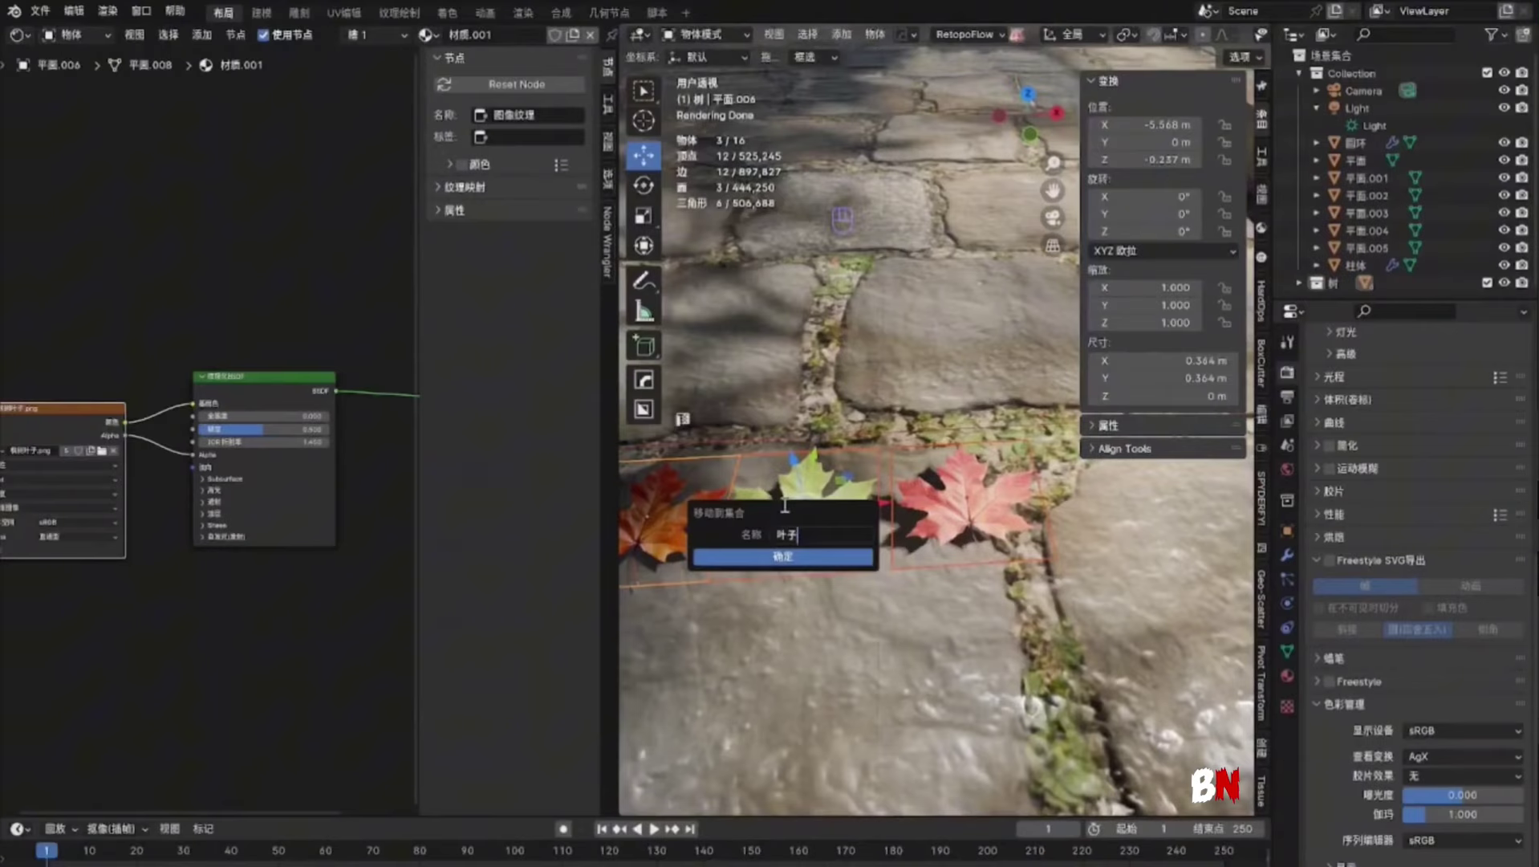
click(780, 555)
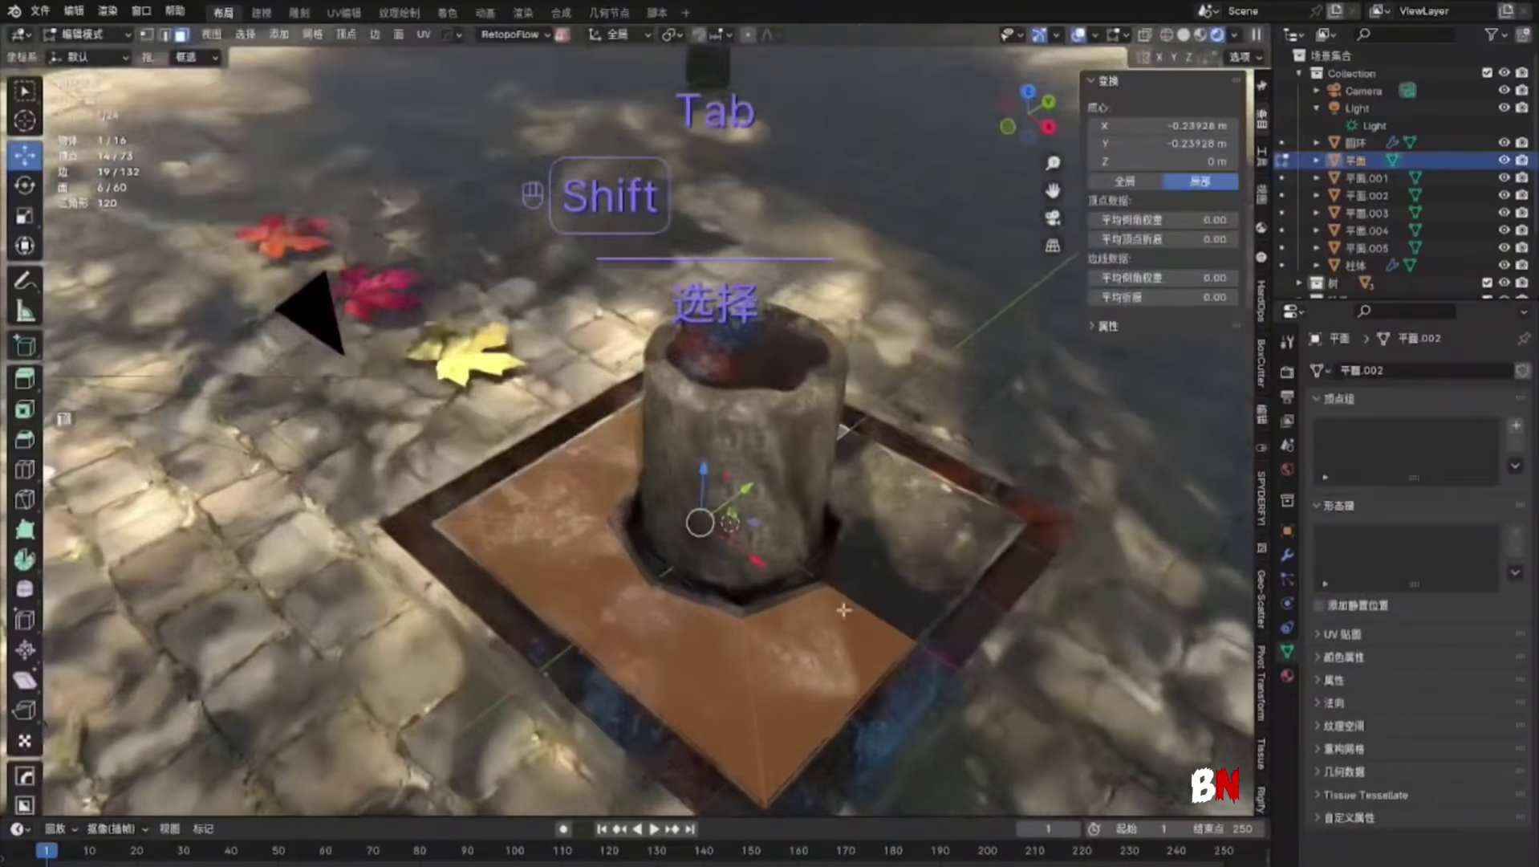
Duplicate the ring of base faces around the cylinder, raise the copy slightly along Z and separate it into its own object
shift+click(905, 563)
shift+click(916, 499)
middle_drag(916, 502, 880, 514)
key(shift+d)
key(z)
click(881, 497)
right_click(881, 499)
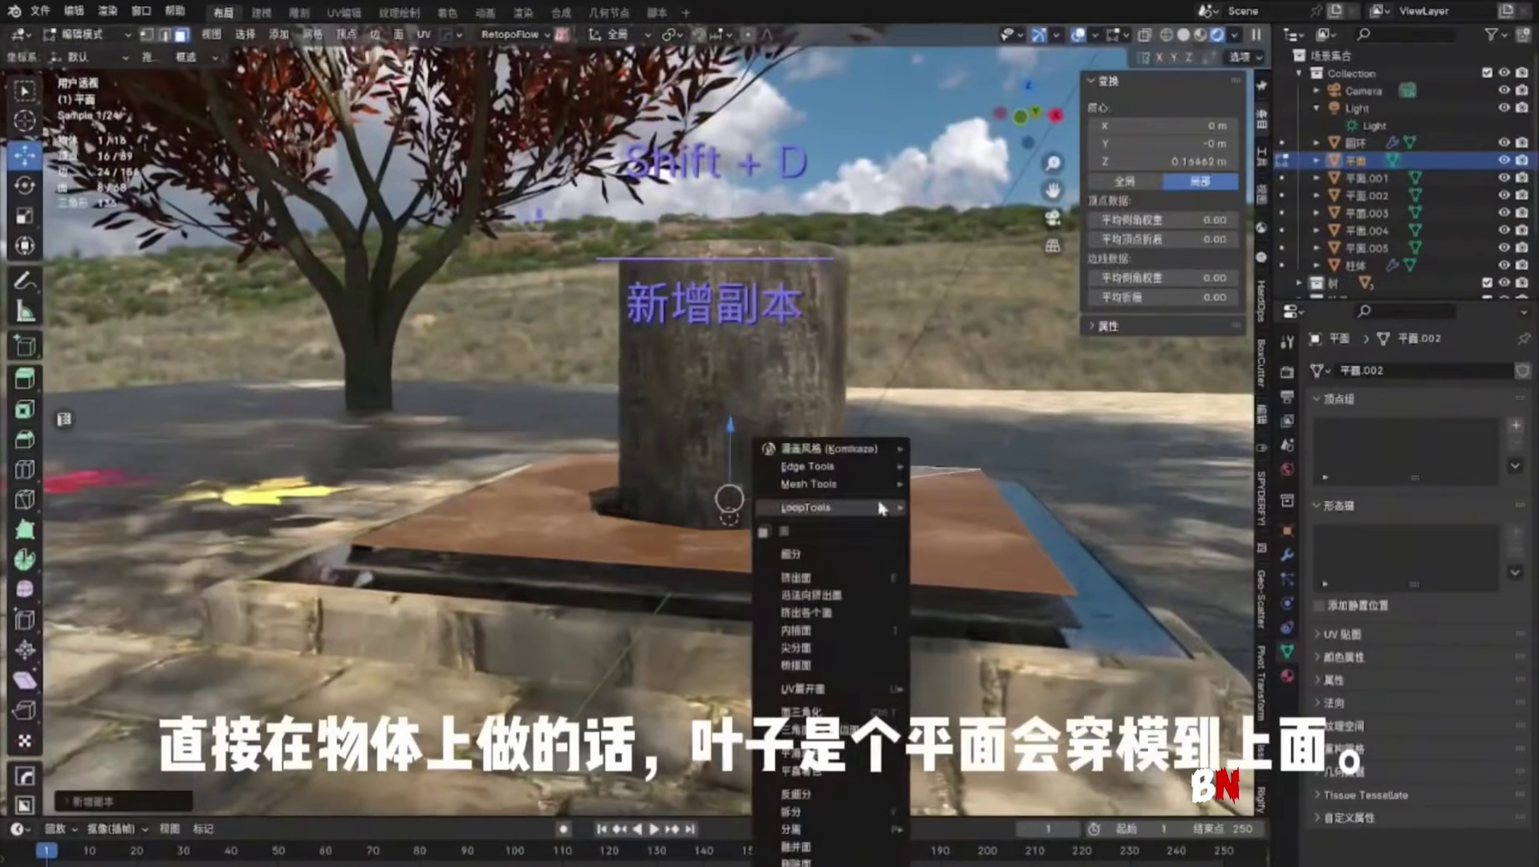
mouse_move(884, 828)
click(954, 789)
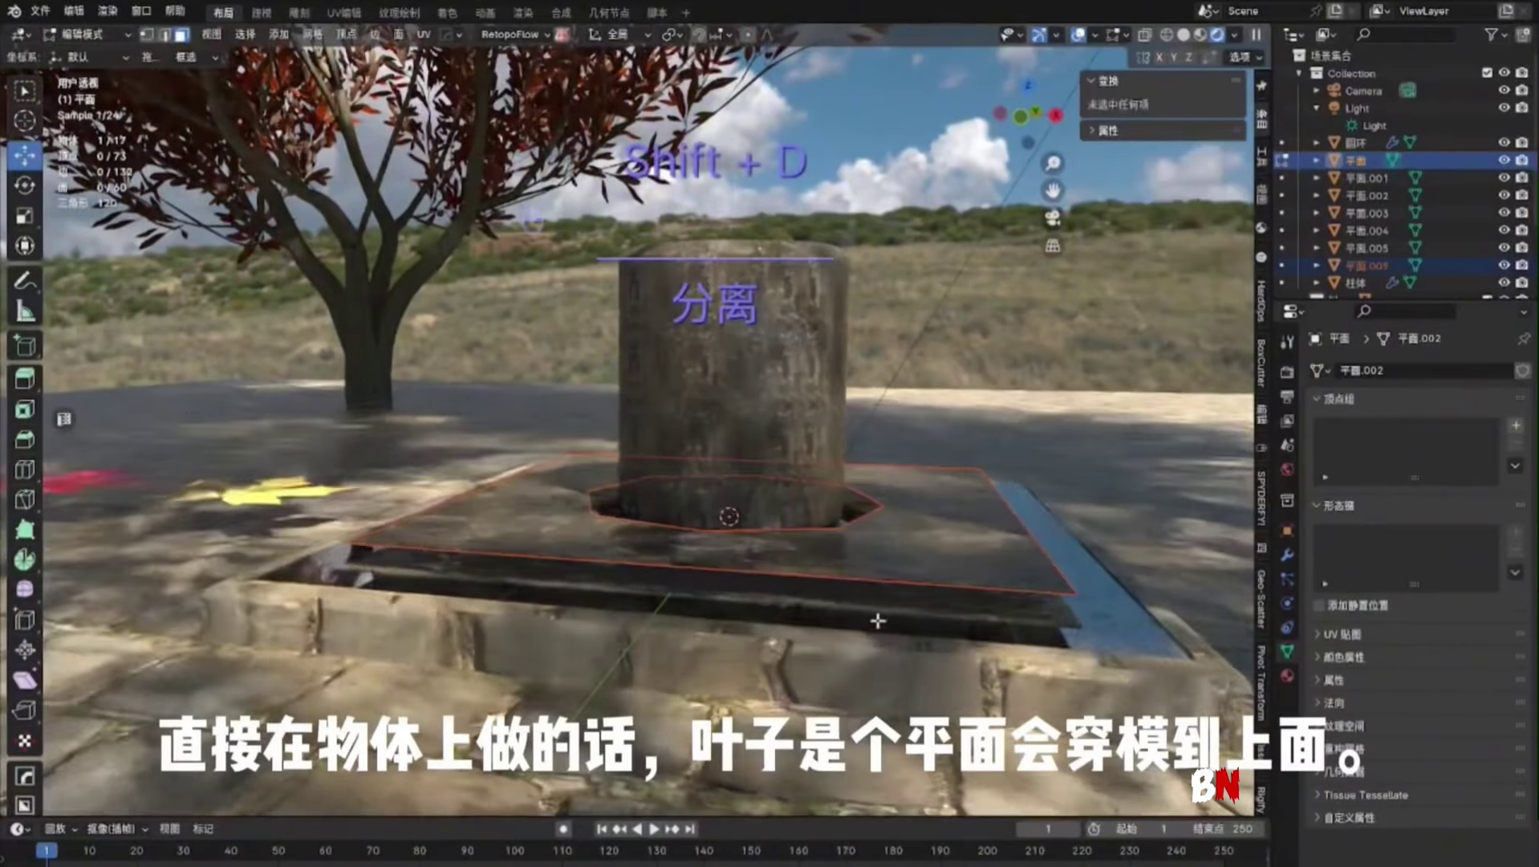
key(Tab)
Add a hair particle system to the separated plane around the cylinder's foot
middle_drag(903, 502, 889, 554)
click(536, 590)
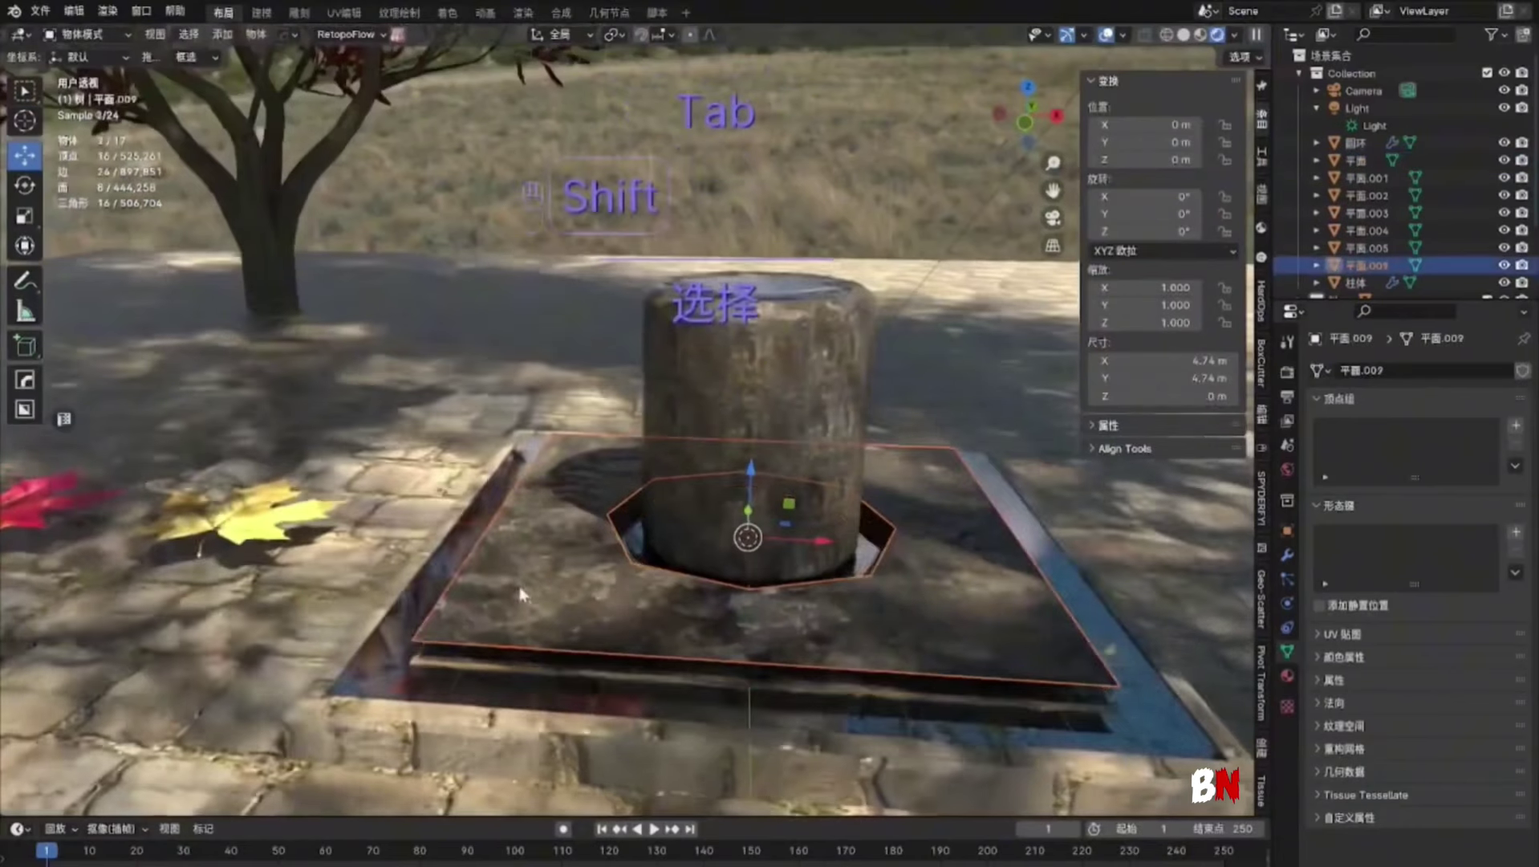
shift+middle_drag(523, 590, 724, 576)
middle_drag(725, 576, 800, 573)
click(1288, 579)
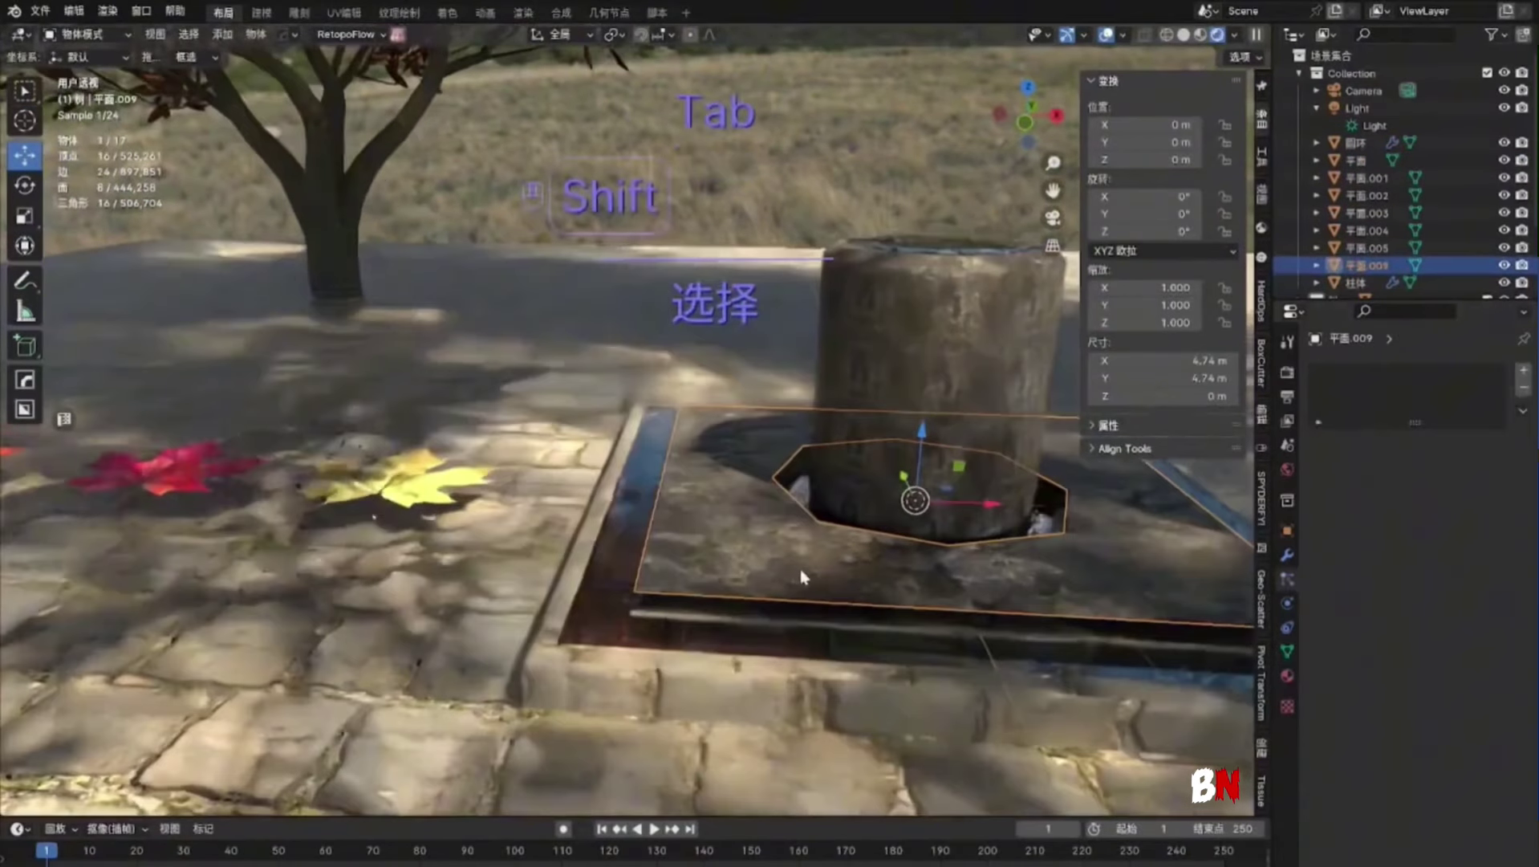
click(1523, 374)
click(1465, 467)
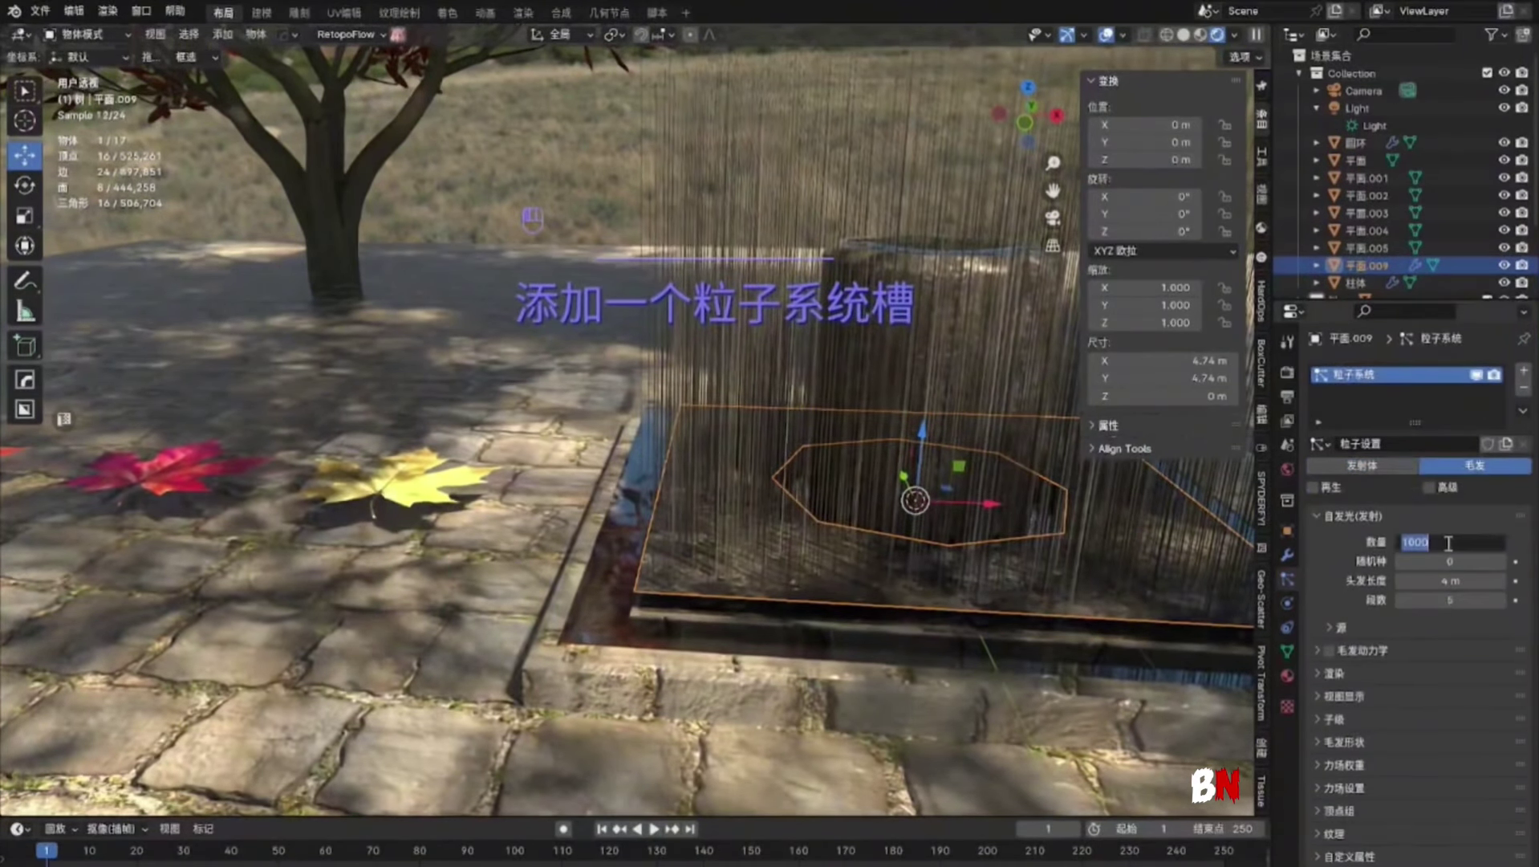
Set the particle number to 10 and the random seed to 3
text(10)
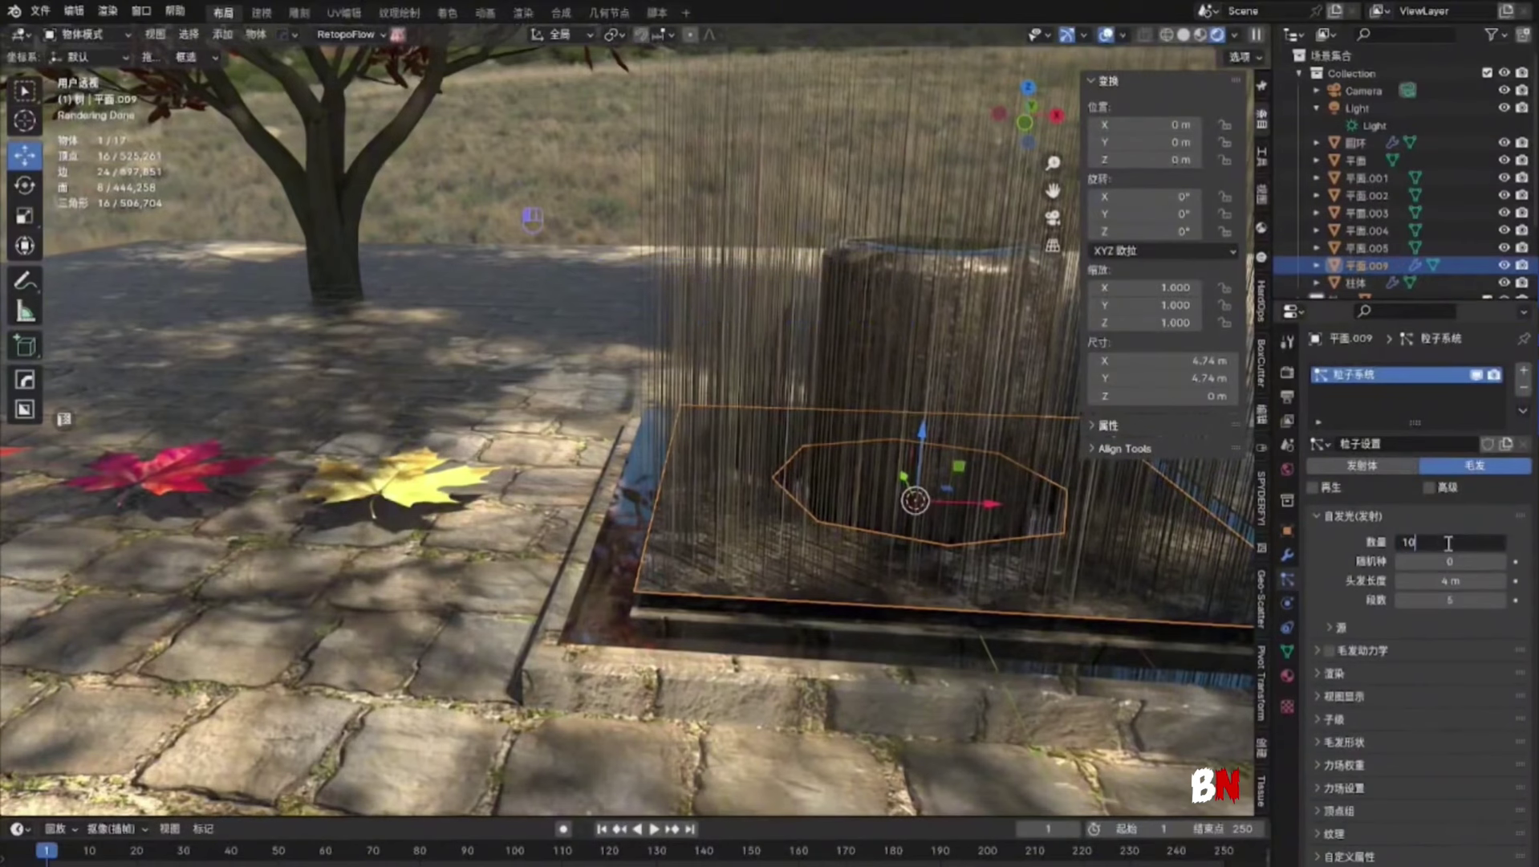
key(Return)
click(1501, 562)
click(1500, 562)
click(1501, 562)
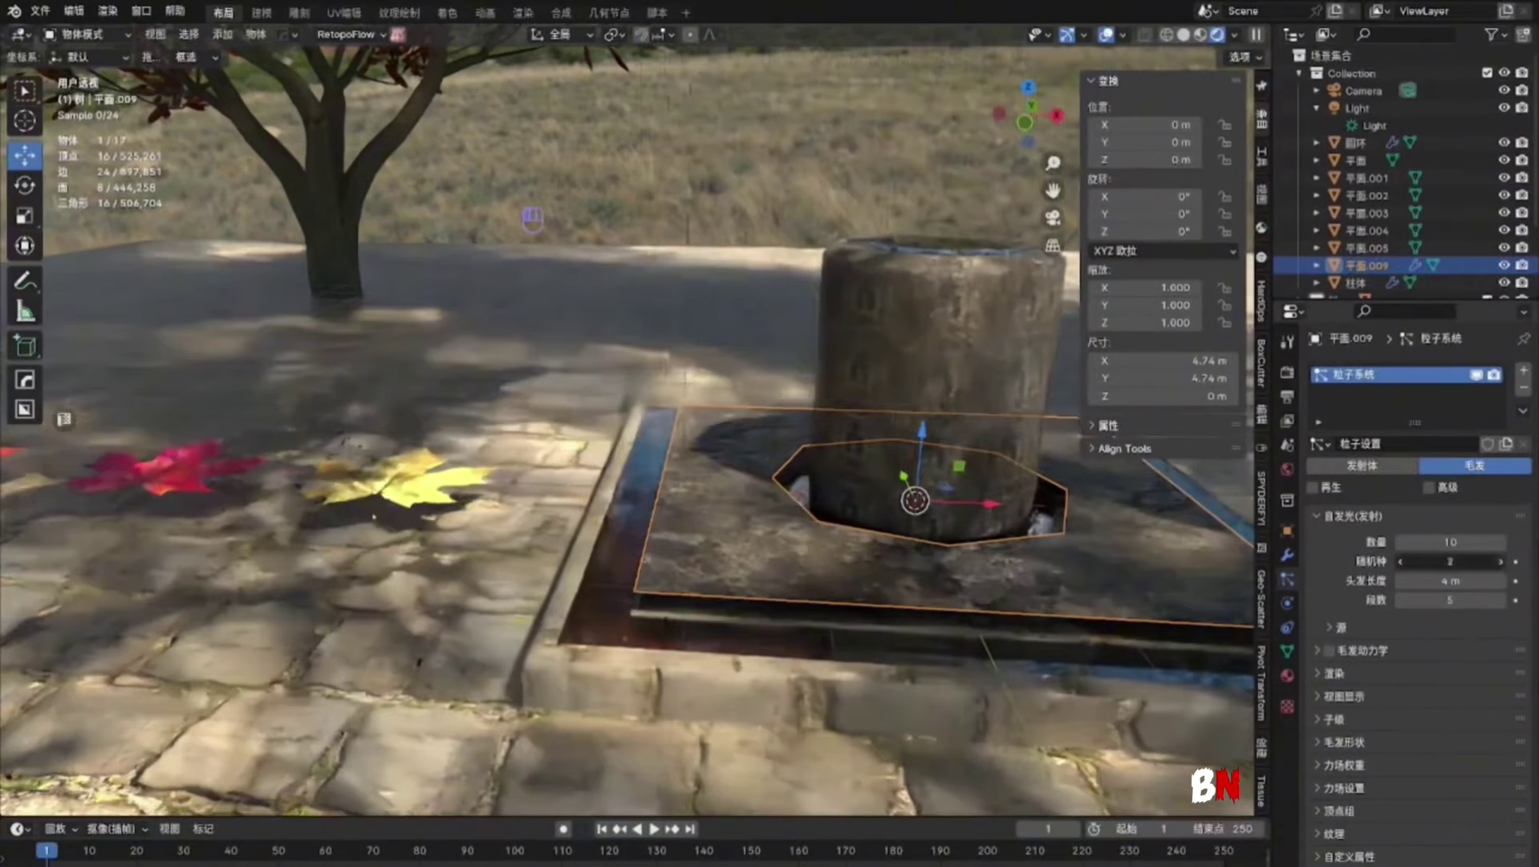
Render the particles as a collection, using 叶子 as the instance collection with object rotation enabled
click(1323, 674)
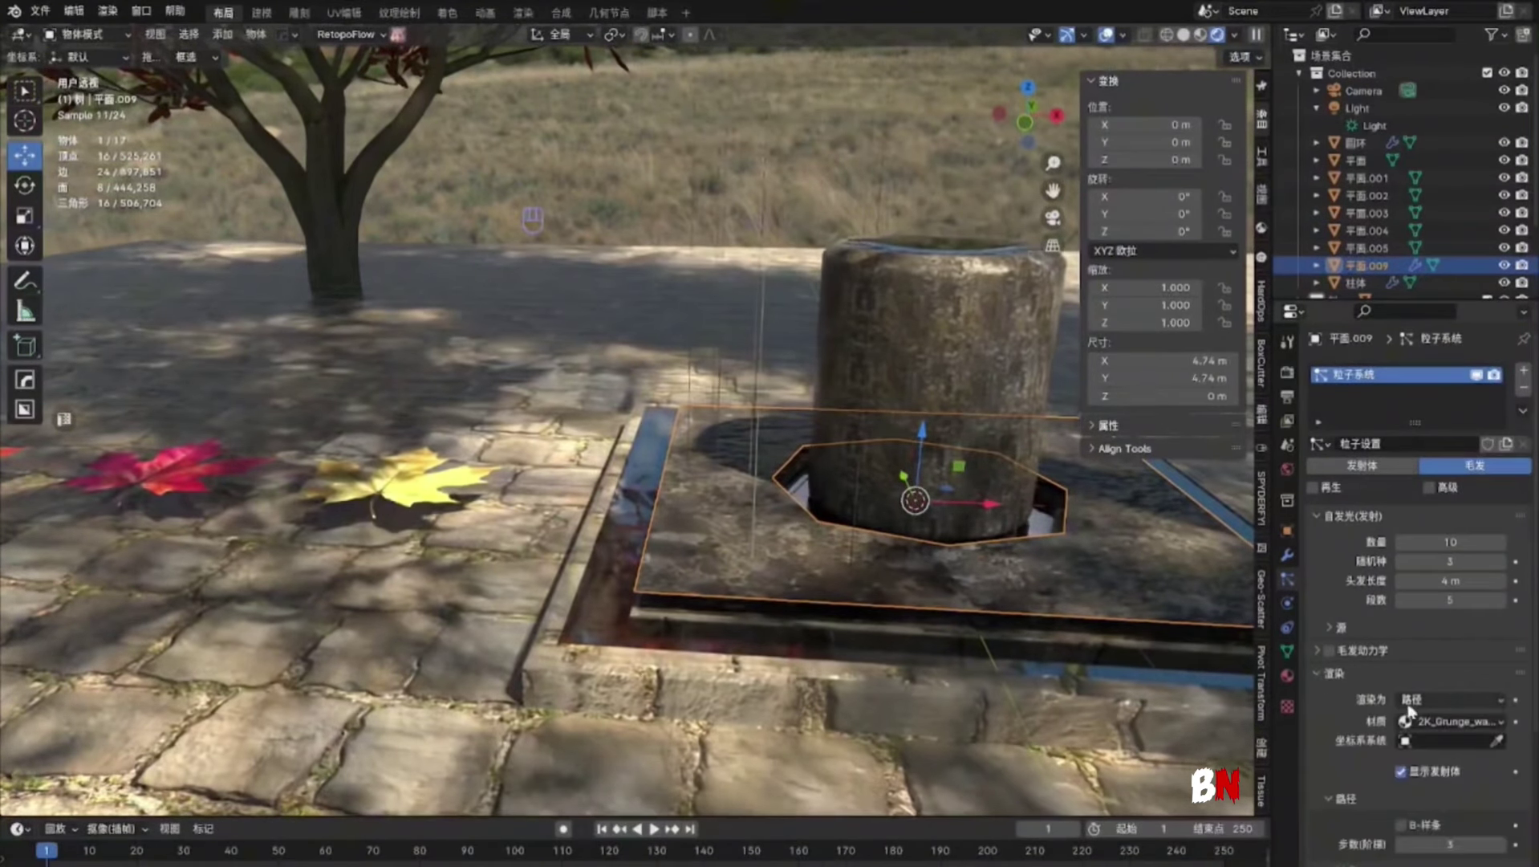
scroll(1428, 704, down, 1)
click(1440, 666)
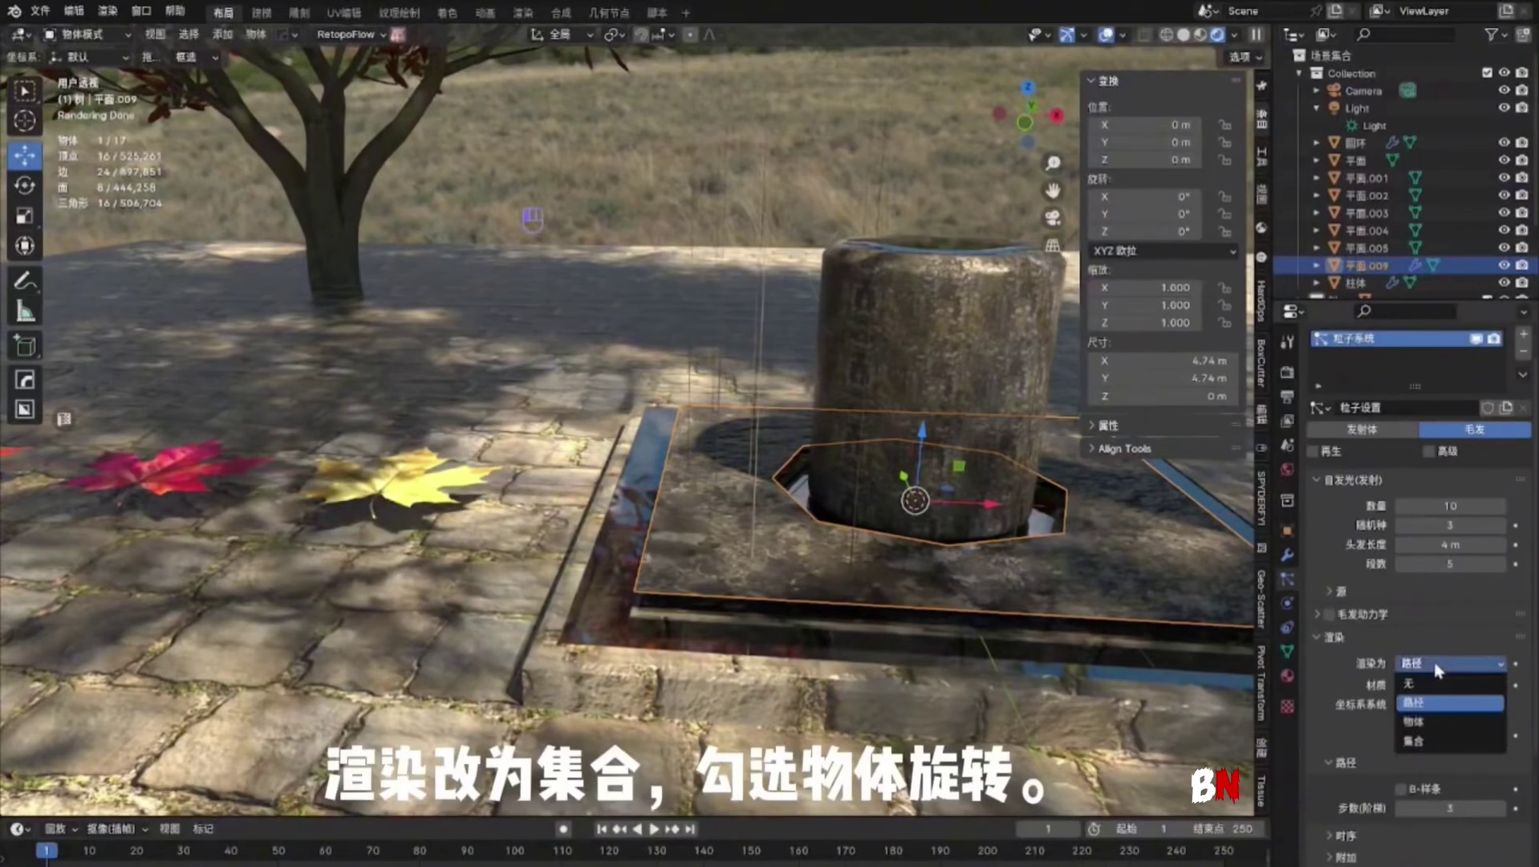
click(1442, 720)
scroll(1445, 722, down, 2)
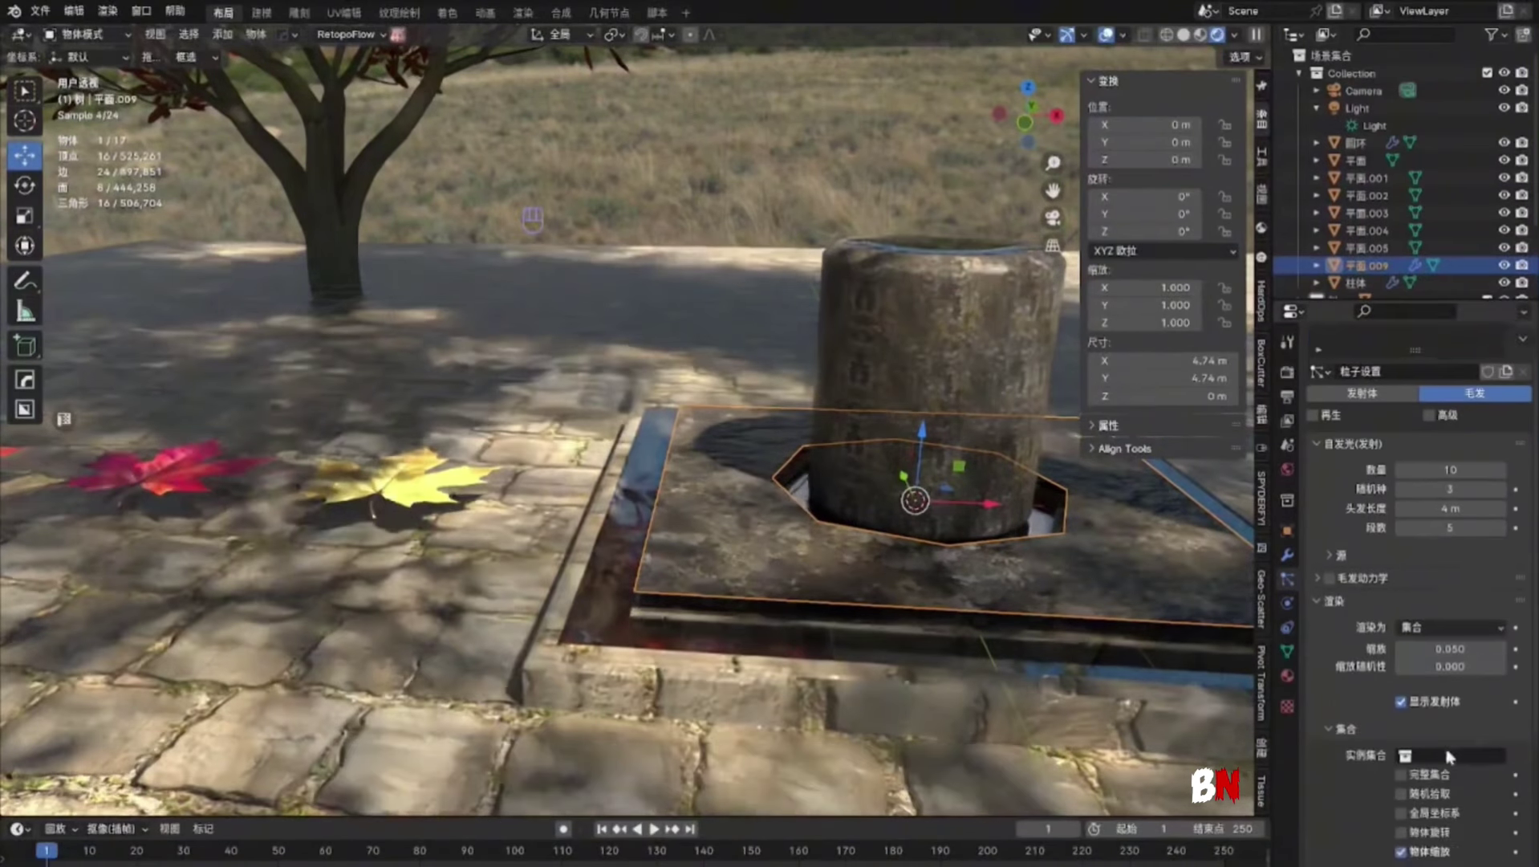
click(1457, 718)
click(1405, 554)
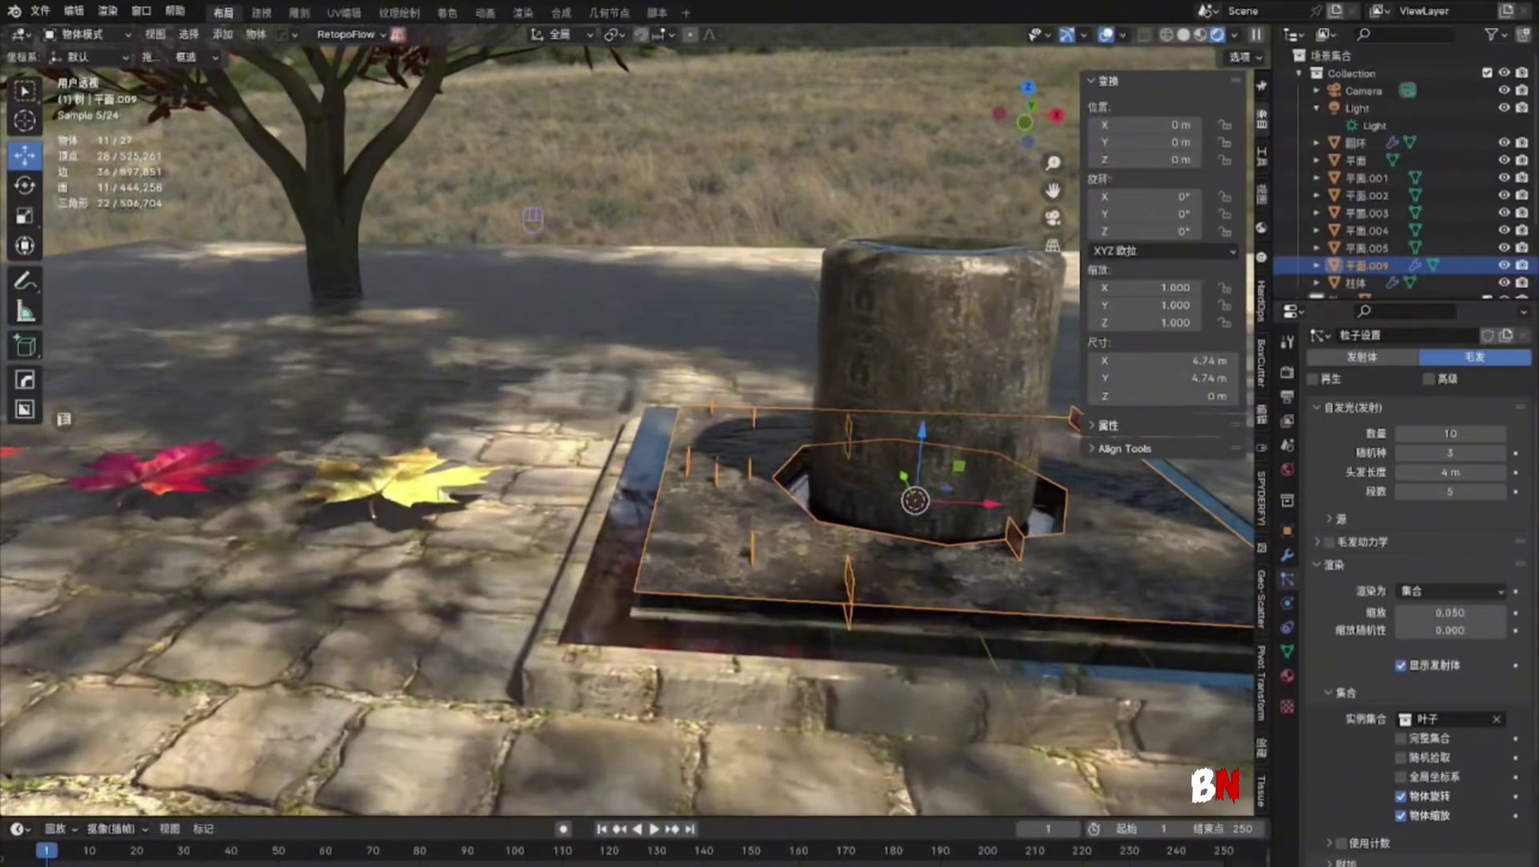
Rotate the three source maple leaf planes 90° about the Y axis so the scattered leaves lie flat
click(401, 481)
shift+middle_drag(401, 482, 464, 479)
middle_drag(260, 462, 360, 467)
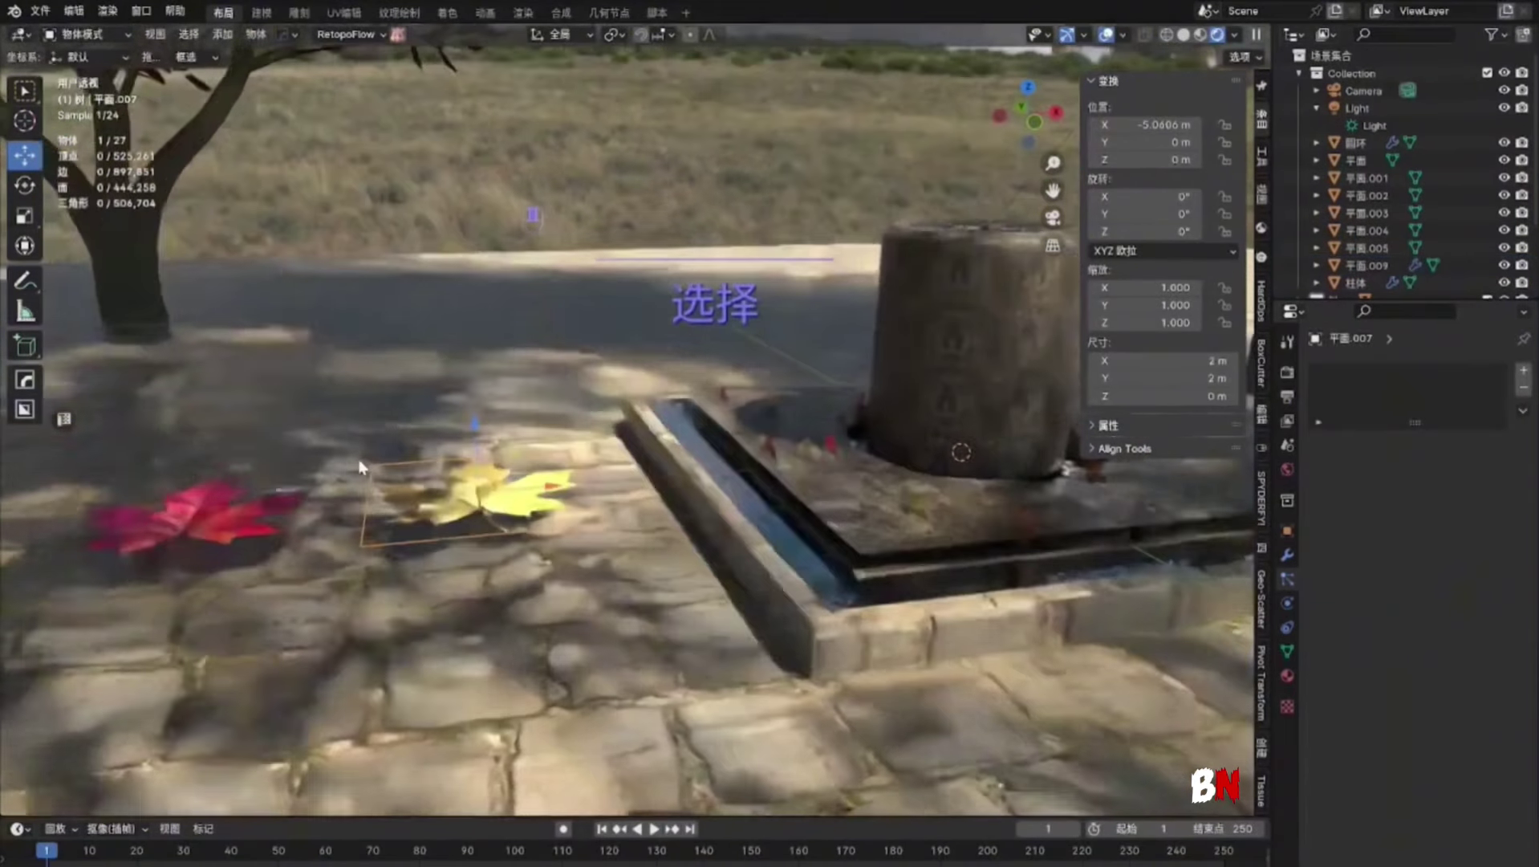
shift+click(241, 501)
scroll(244, 498, down, 1)
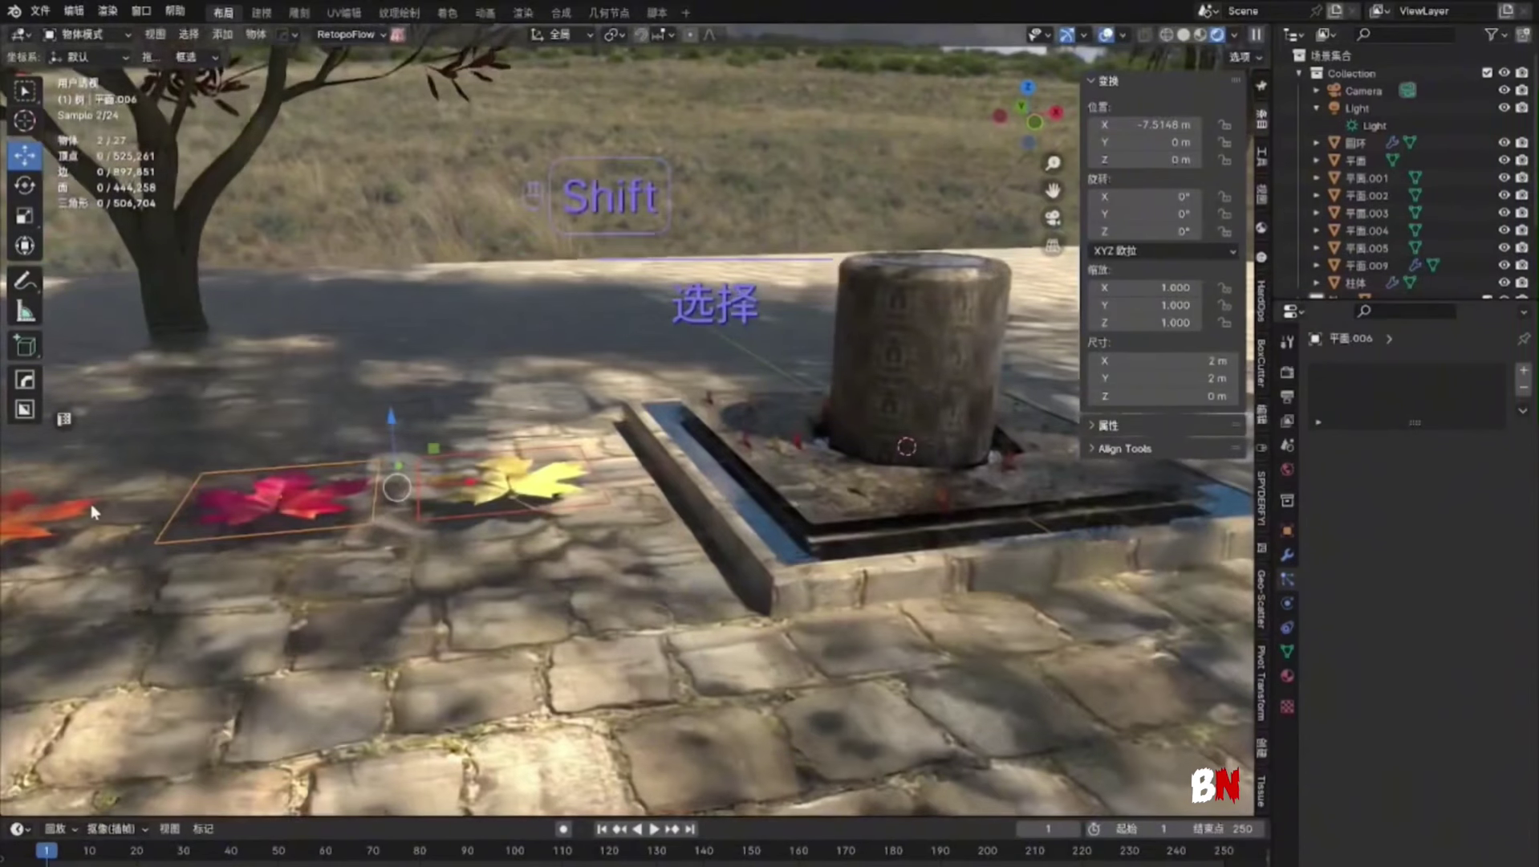
click(24, 185)
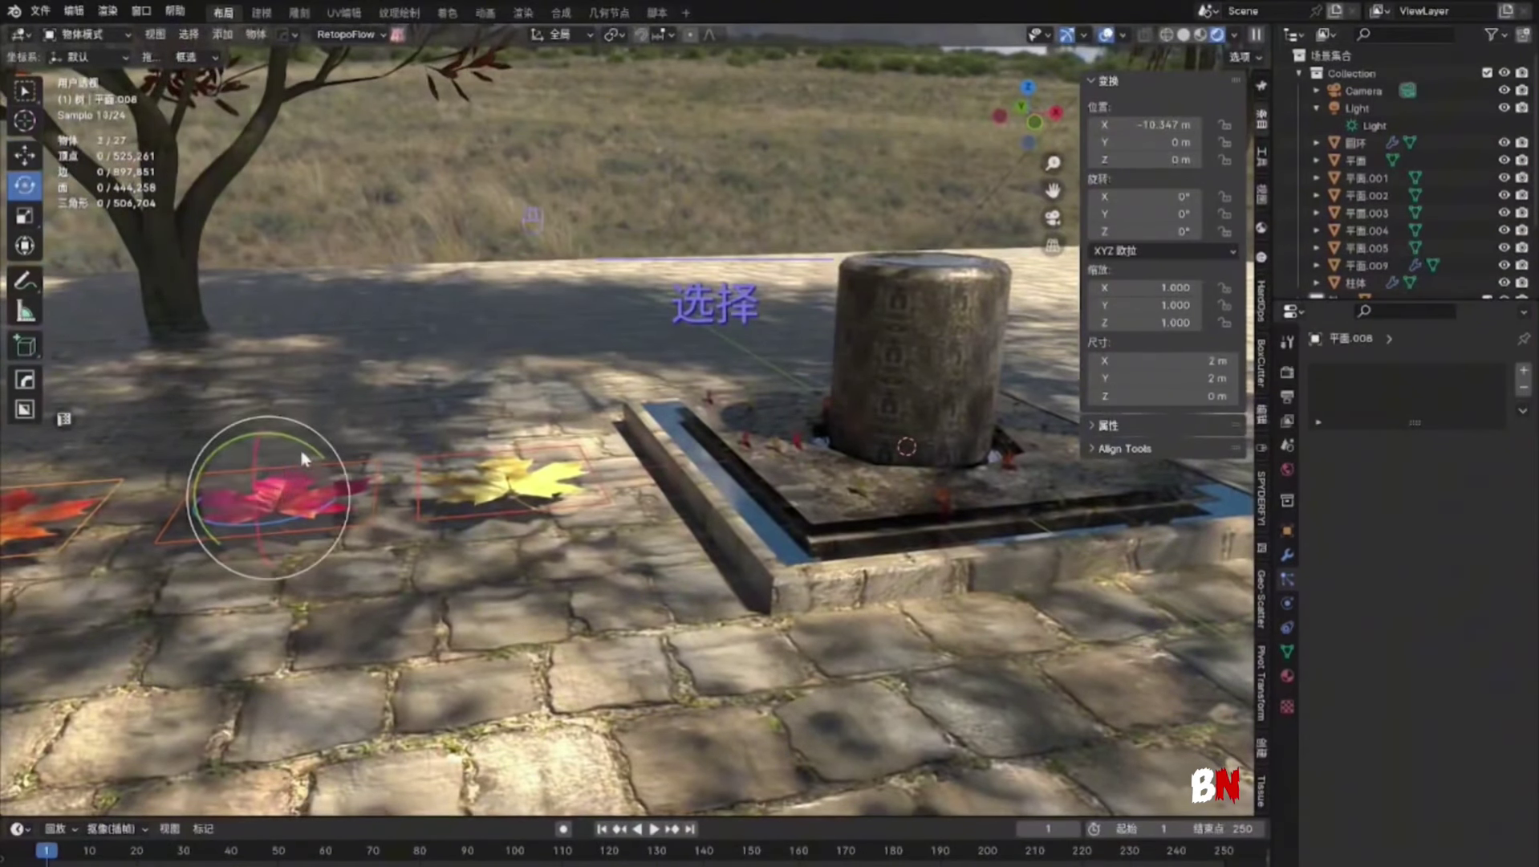
drag(305, 450, 349, 536)
middle_drag(349, 537, 774, 535)
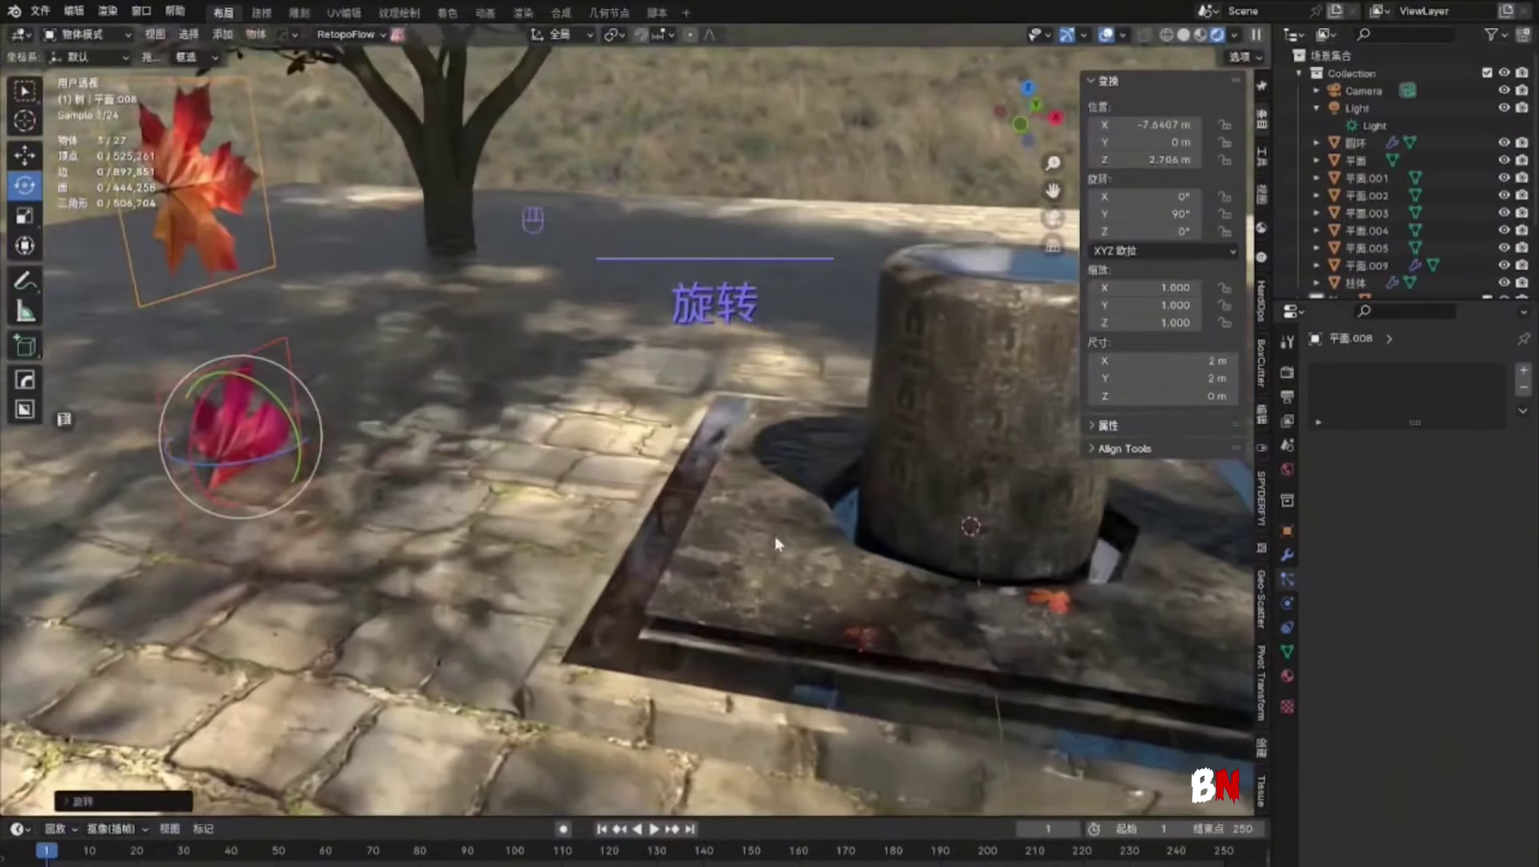
Set the base leaf particles to random picking with scale 0.100 and scale randomness 0.016, and stop rendering the emitter plane
shift+middle_drag(938, 597, 815, 554)
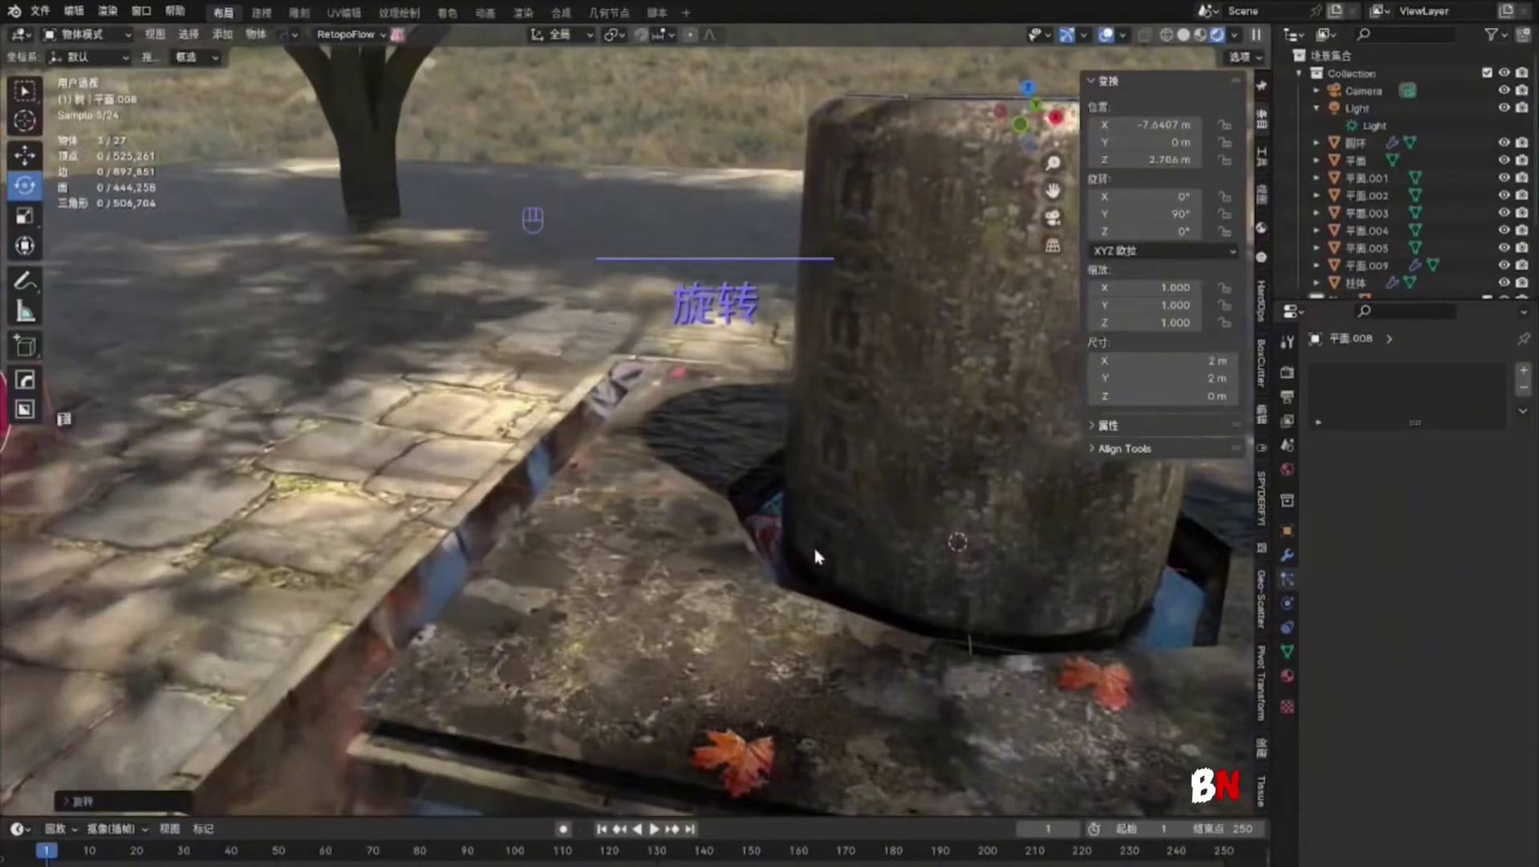
scroll(795, 544, down, 2)
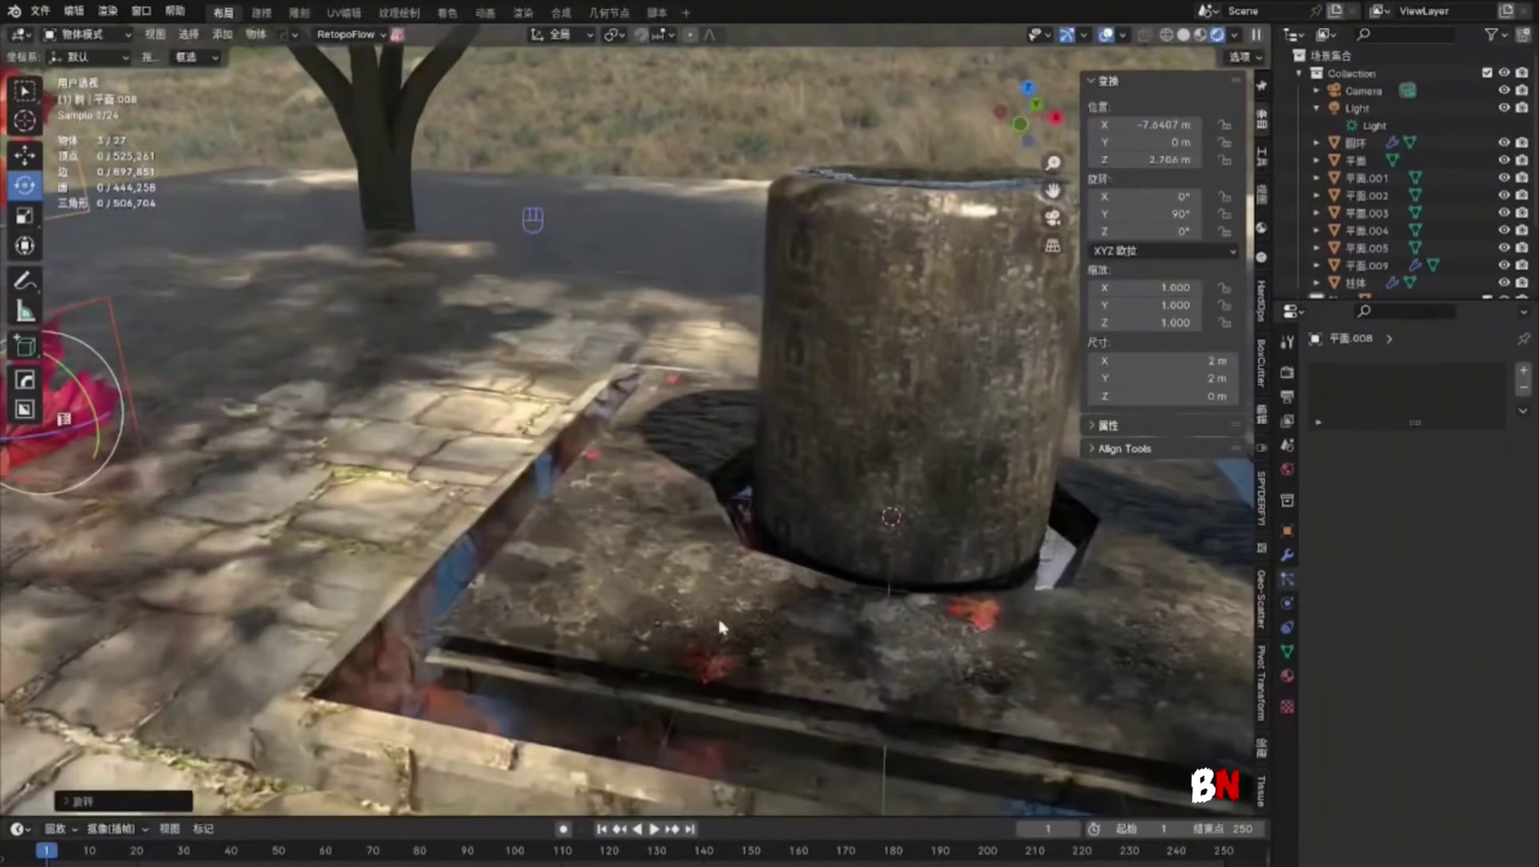
scroll(706, 642, down, 2)
click(692, 606)
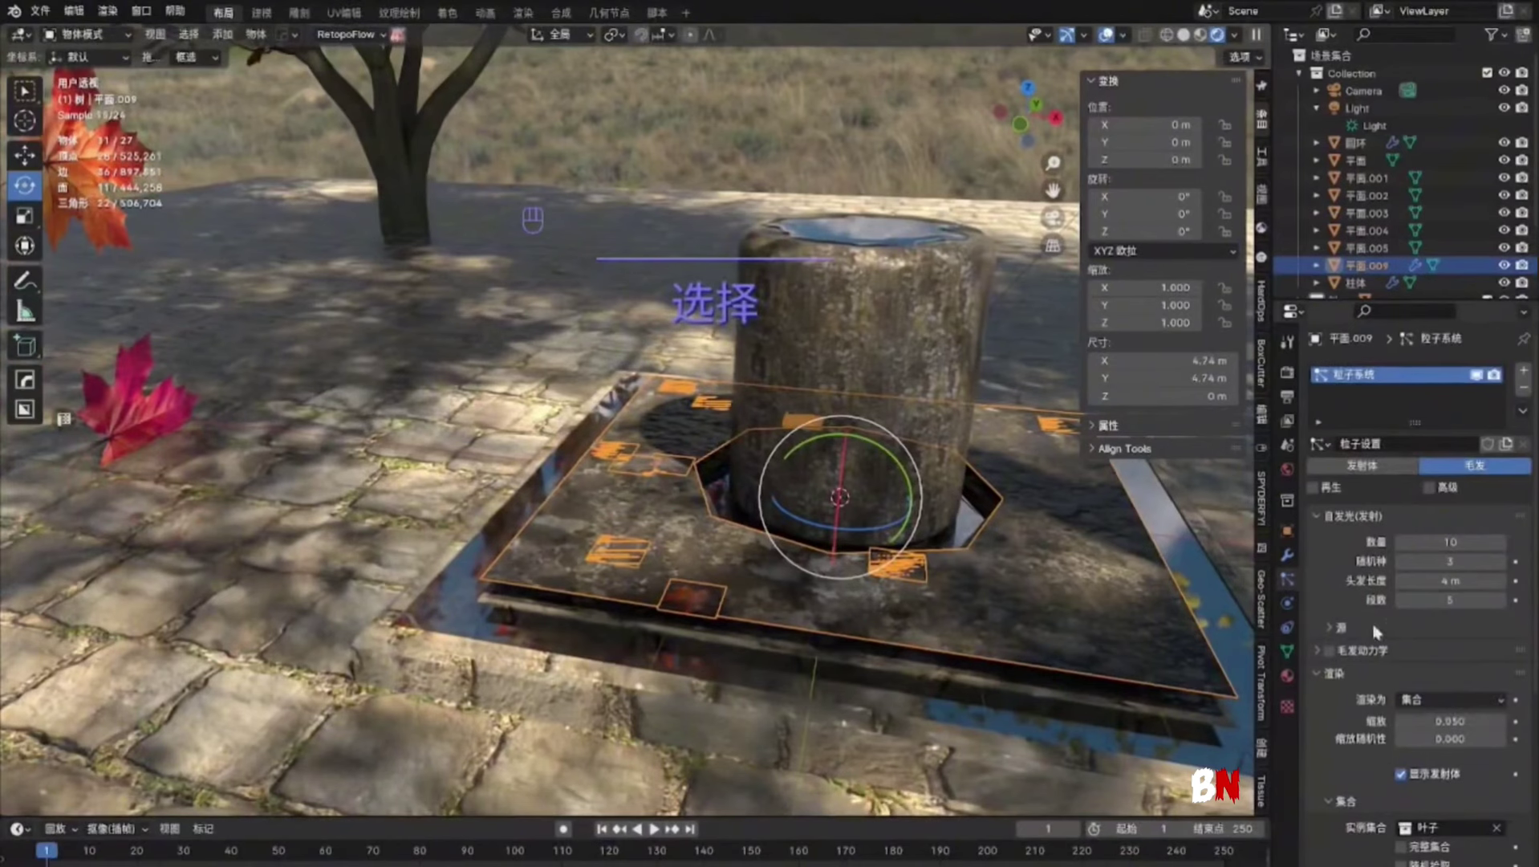
scroll(1376, 633, down, 4)
drag(1445, 576, 1496, 577)
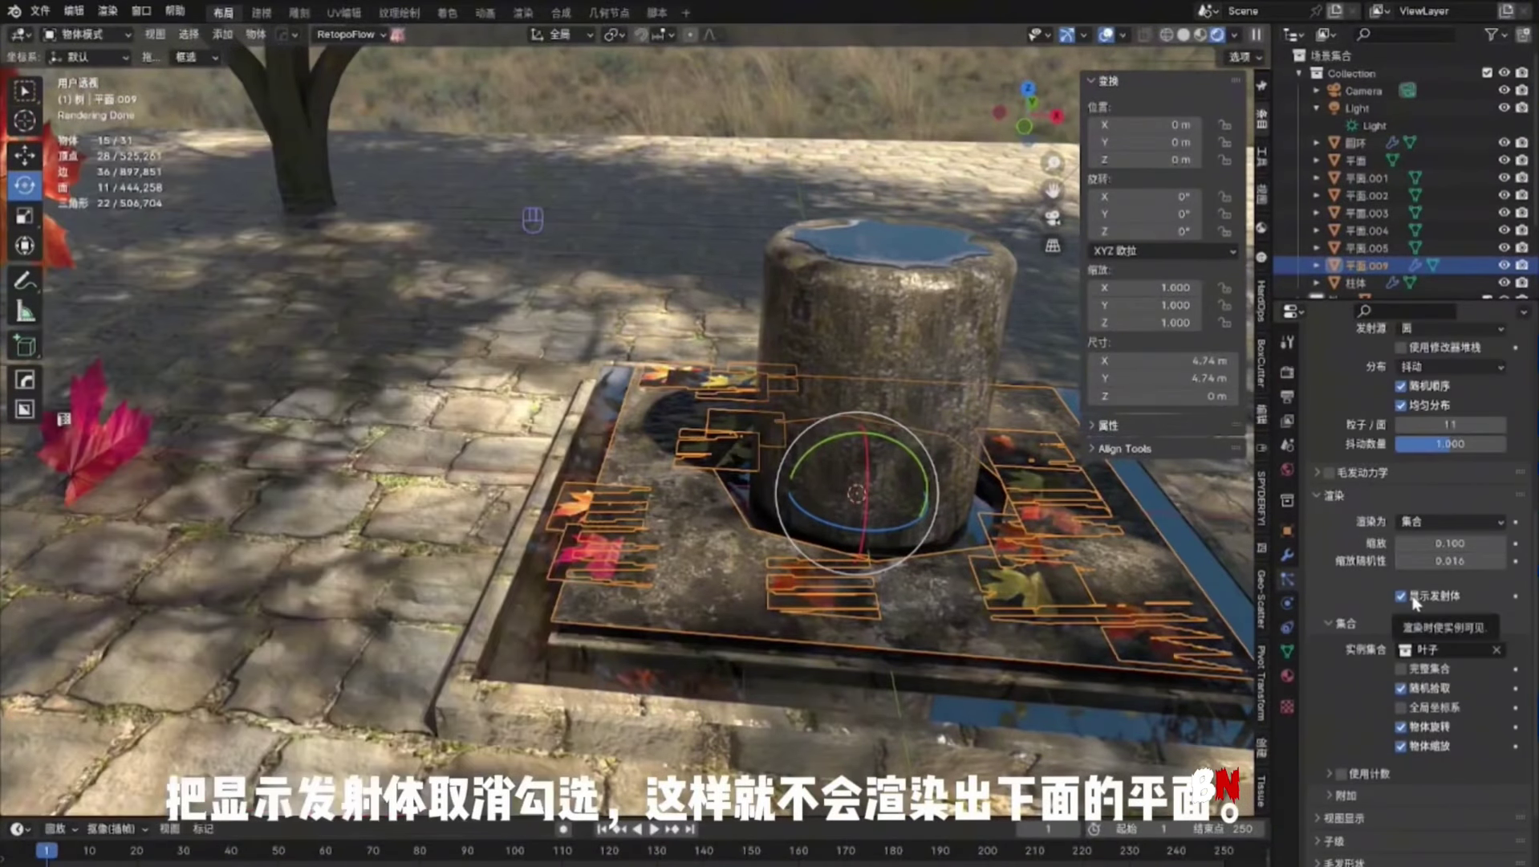
click(1413, 600)
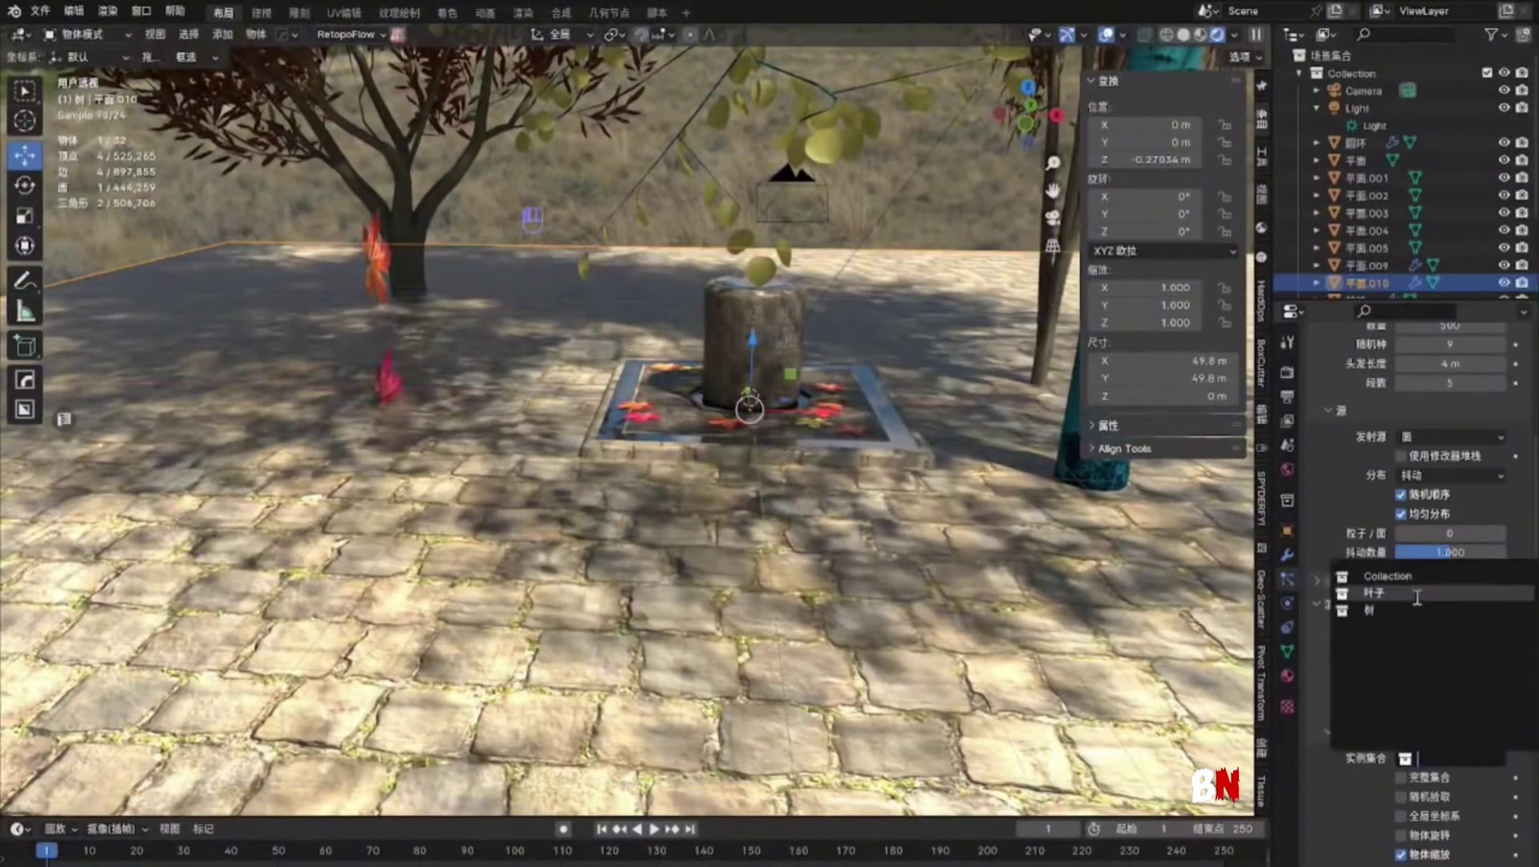
Scatter the 叶子 collection over the large ground plane with object rotation and random picking enabled, at scale 0.110
click(1428, 835)
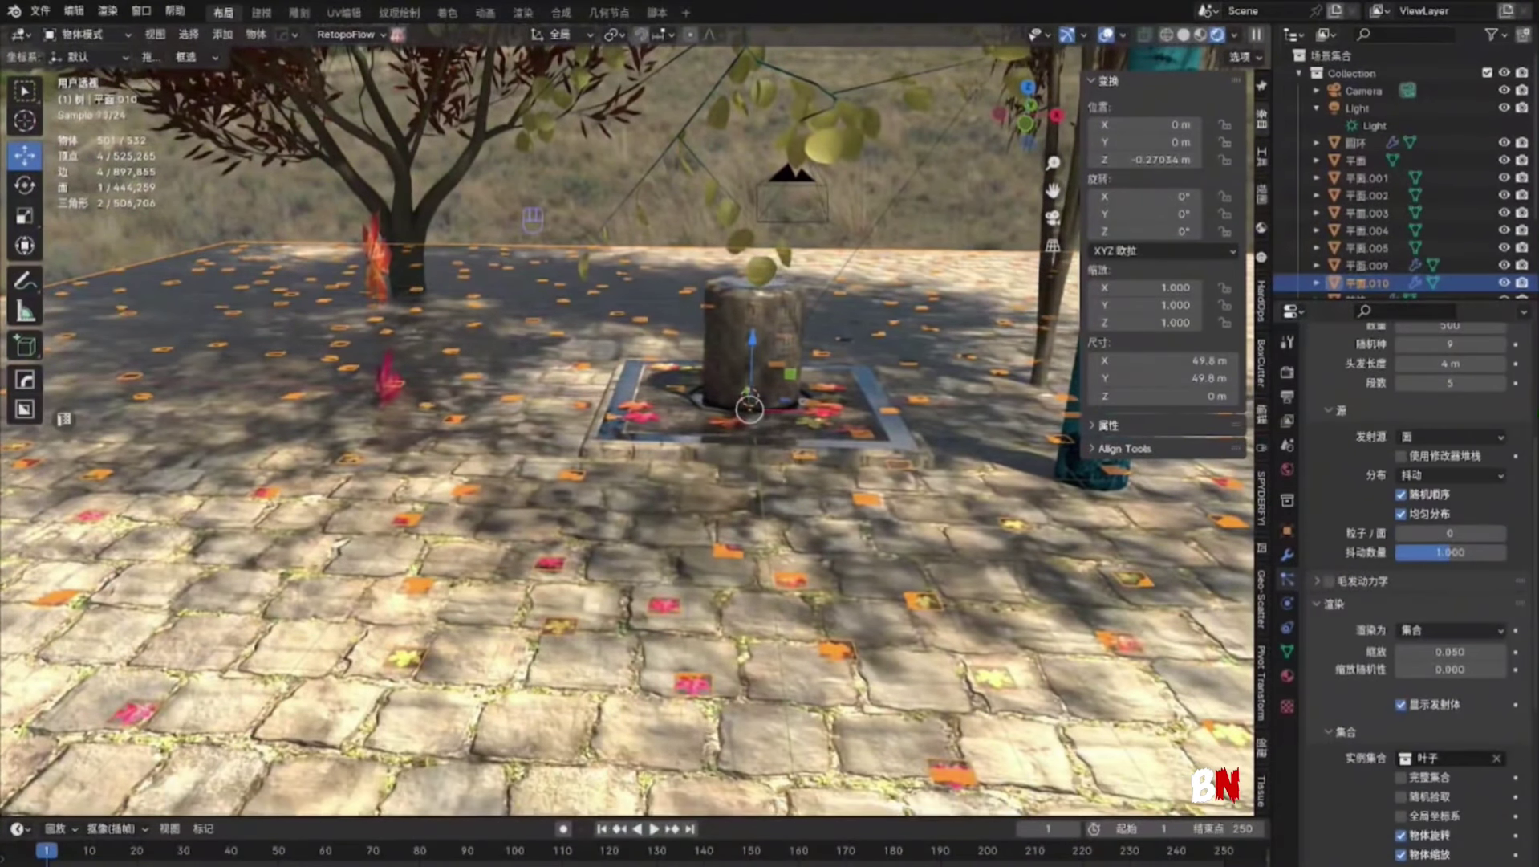
scroll(1025, 634, up, 3)
mouse_move(1048, 633)
middle_down()
mouse_move(1023, 640)
mouse_move(1034, 733)
mouse_move(1019, 638)
middle_up()
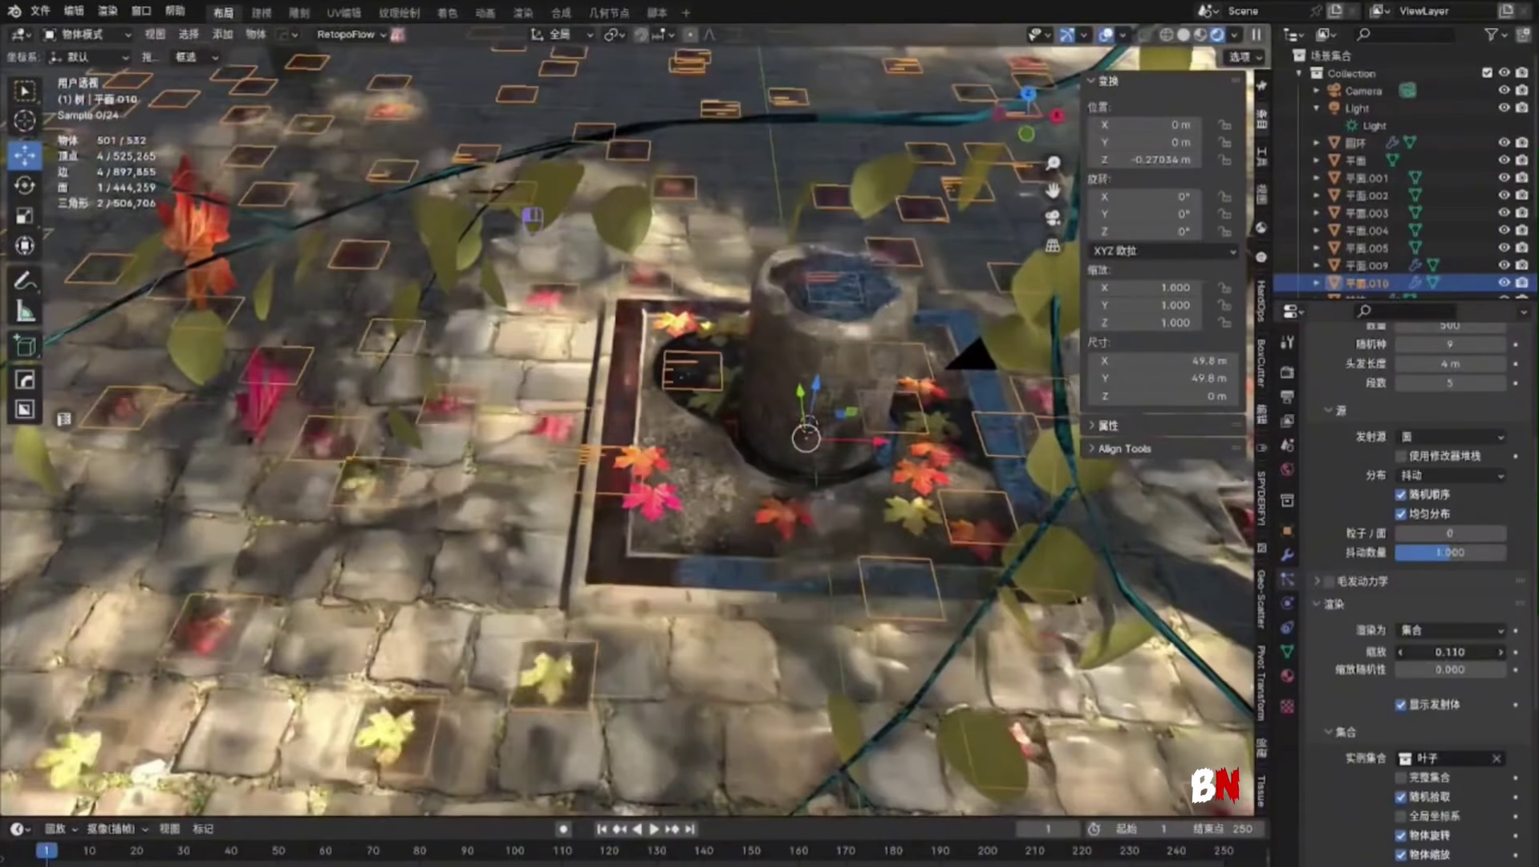
Add a Subdivision Surface modifier to the ground's leaf emitter plane
mouse_move(1348, 491)
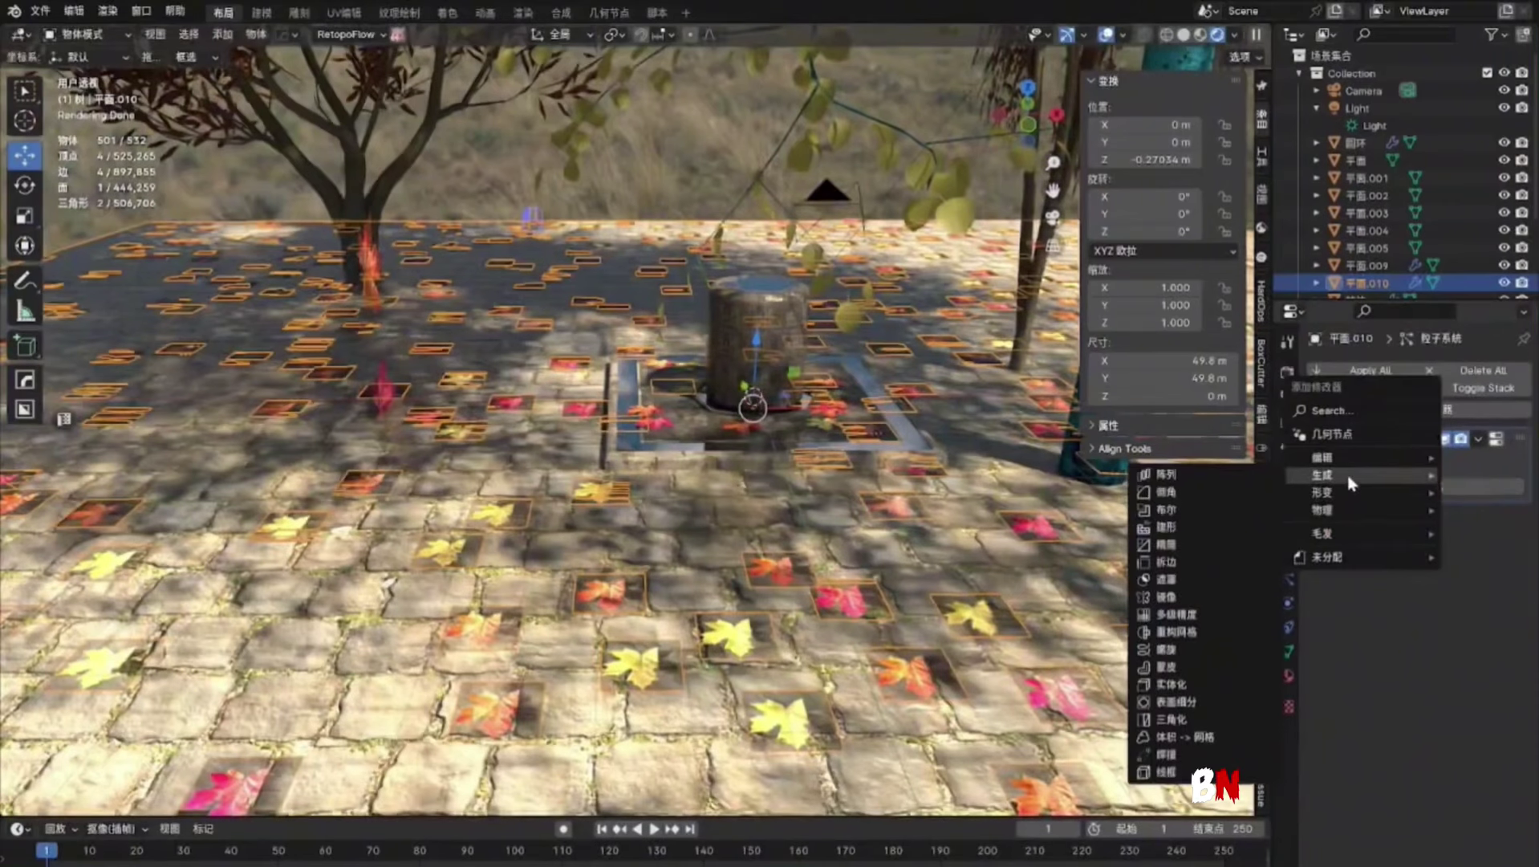
click(1188, 706)
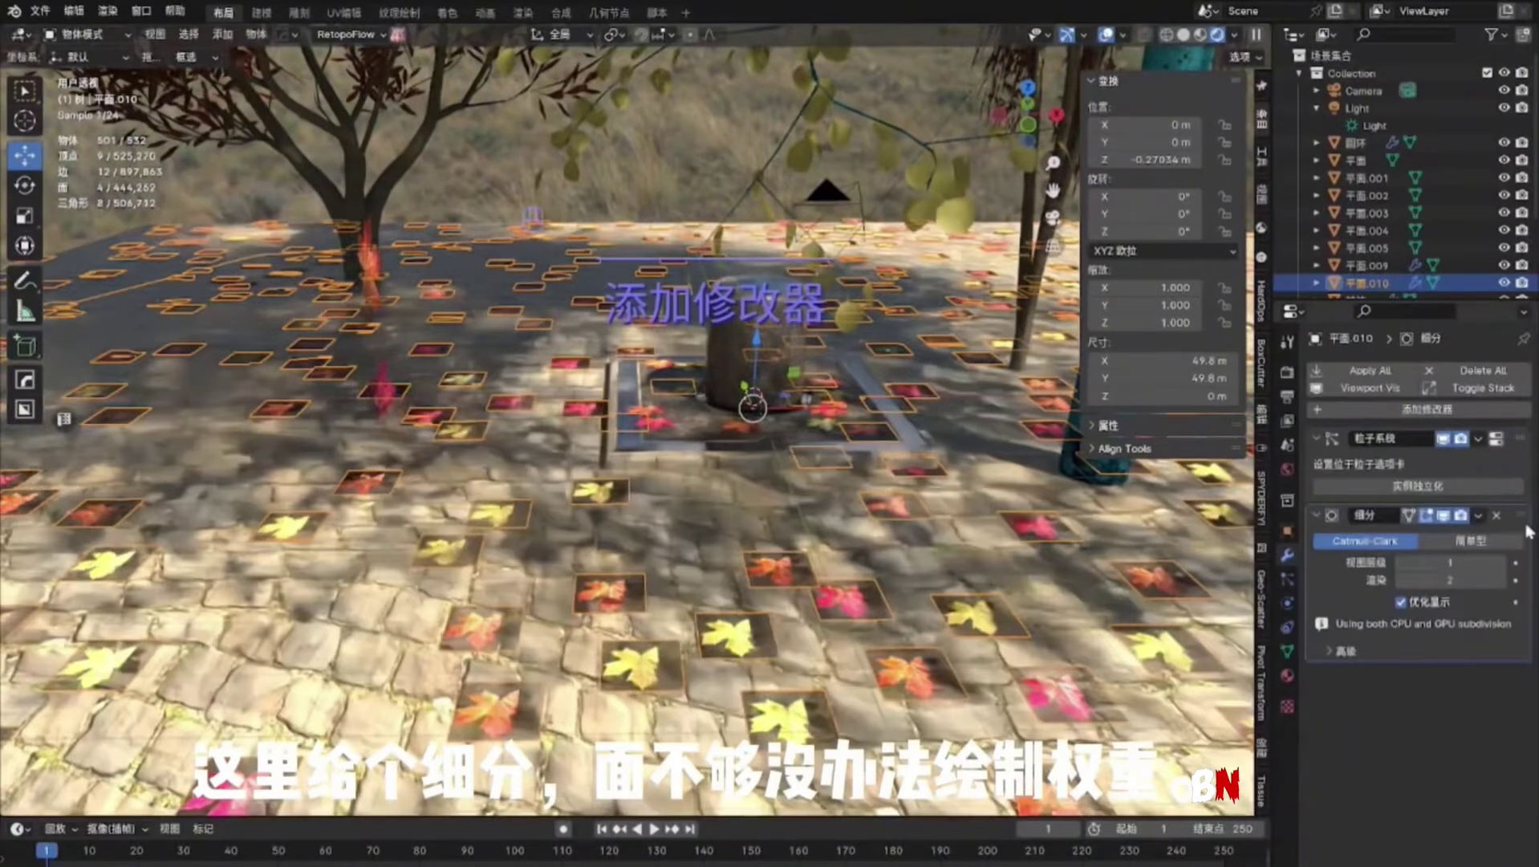
Place the ground emitter's Subdivision modifier ahead of its particle system, with viewport level 2 and the Simple type
click(1478, 515)
click(1497, 491)
click(1499, 487)
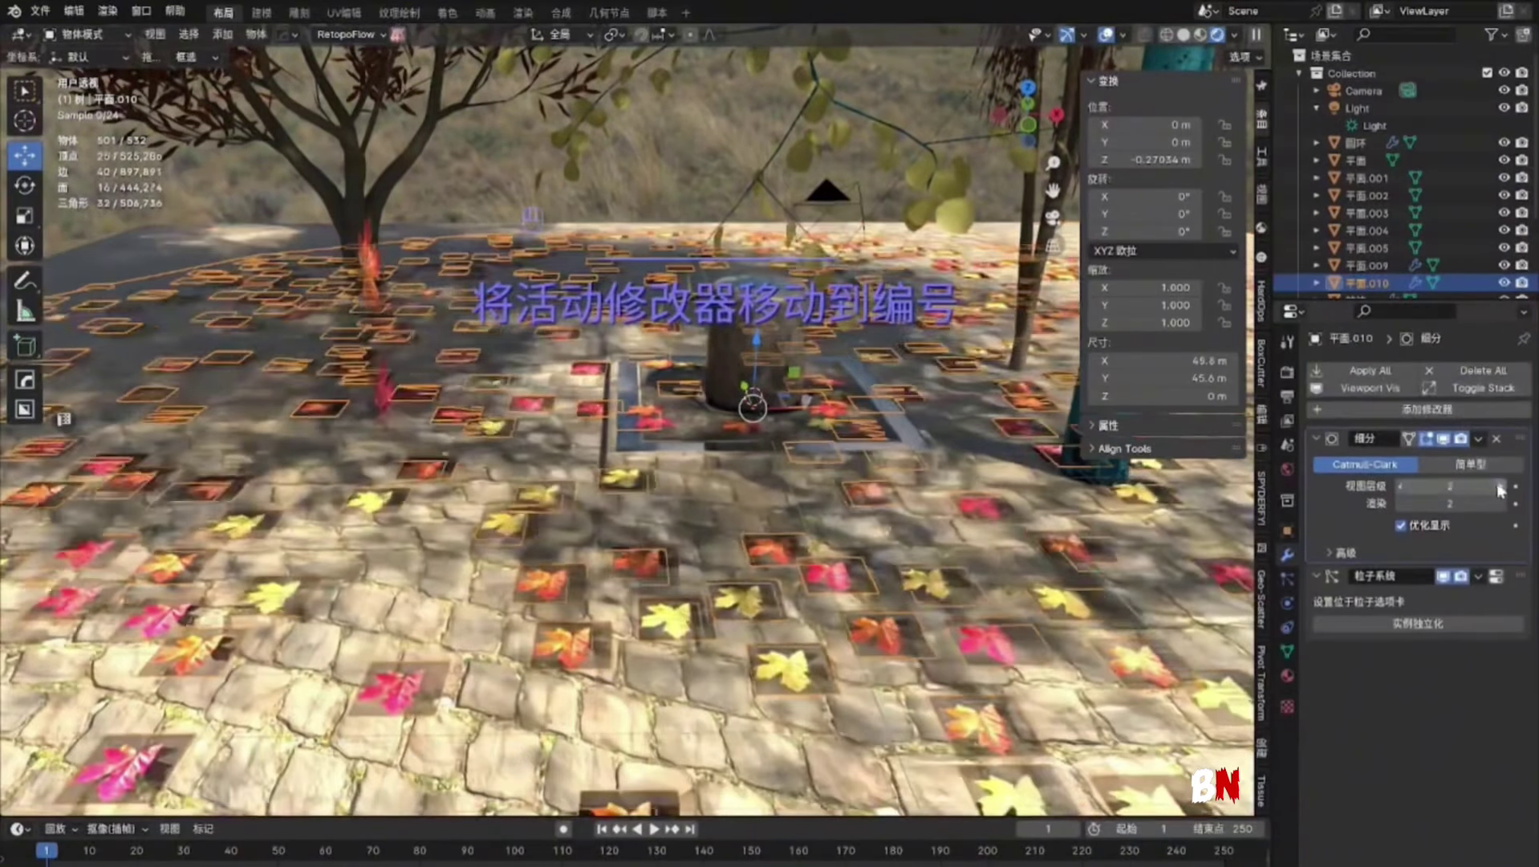
click(1484, 465)
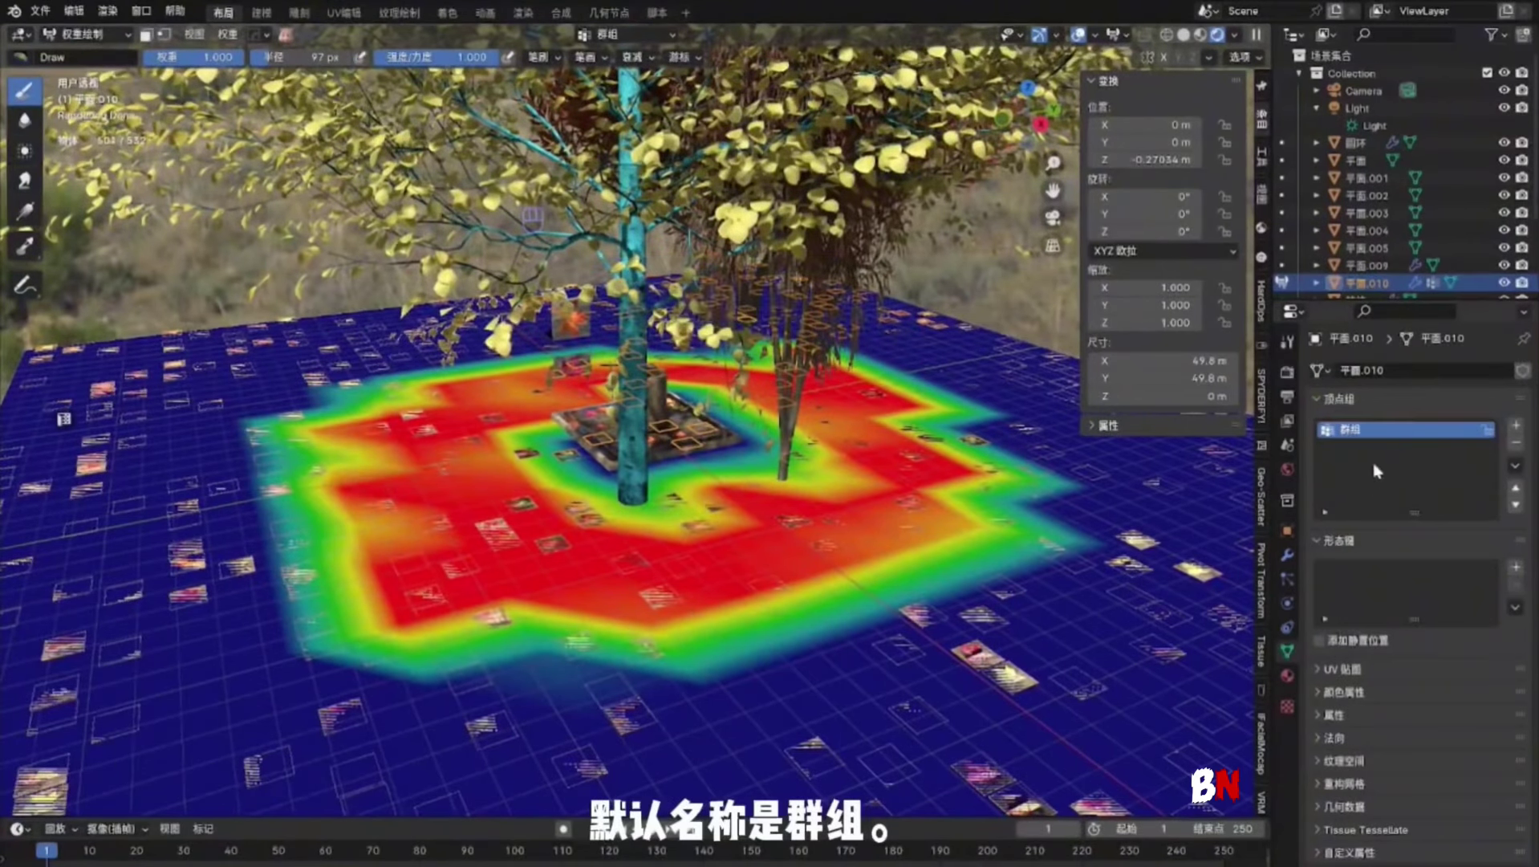
Return the painted ground plane to Object Mode and choose vertex group 群组 as the density control of its leaf particles
click(81, 33)
click(80, 50)
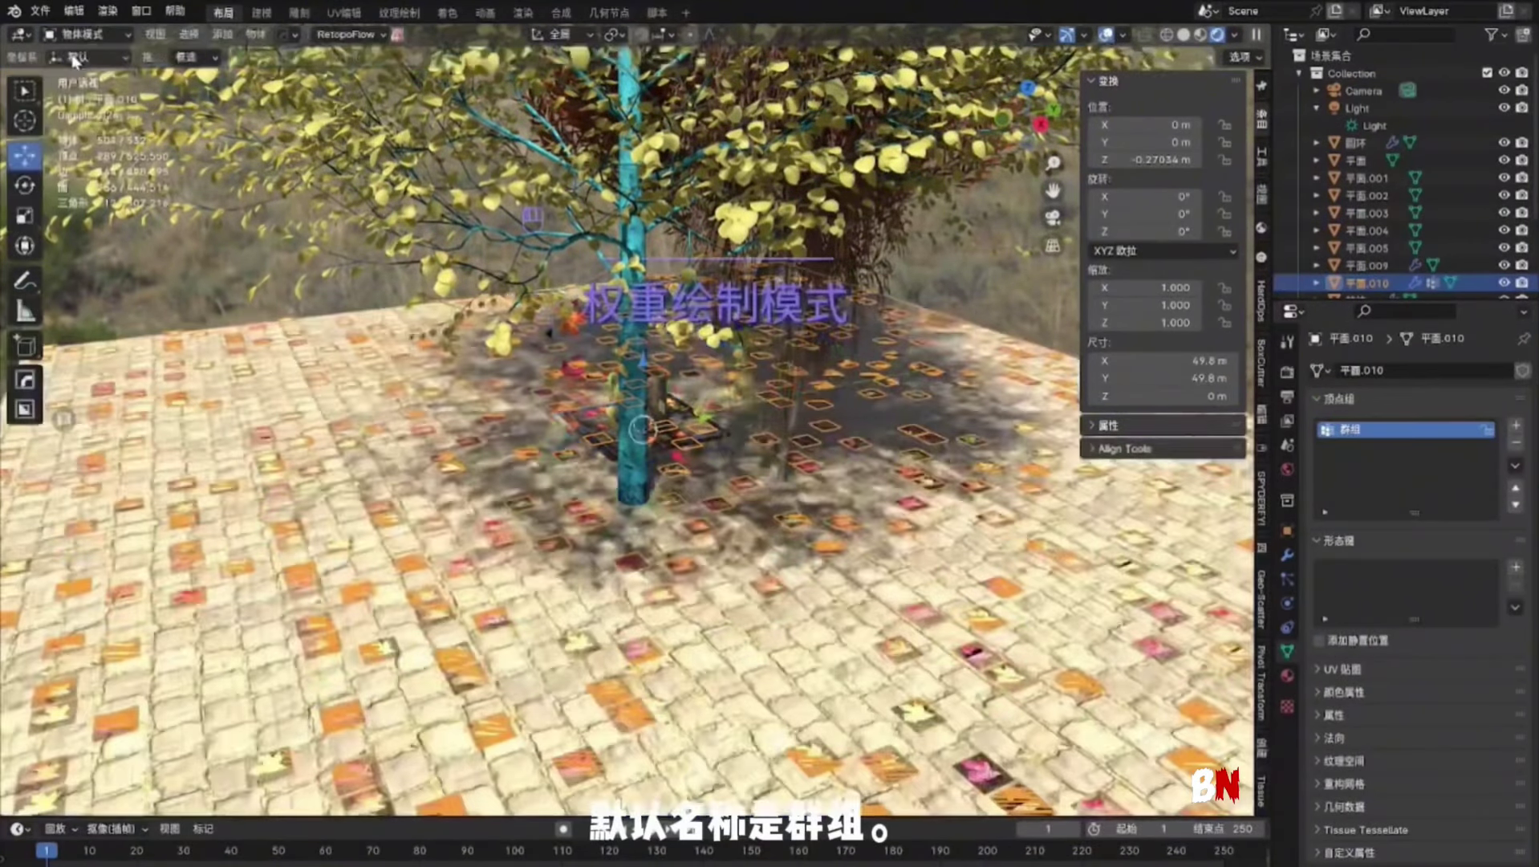
click(1287, 579)
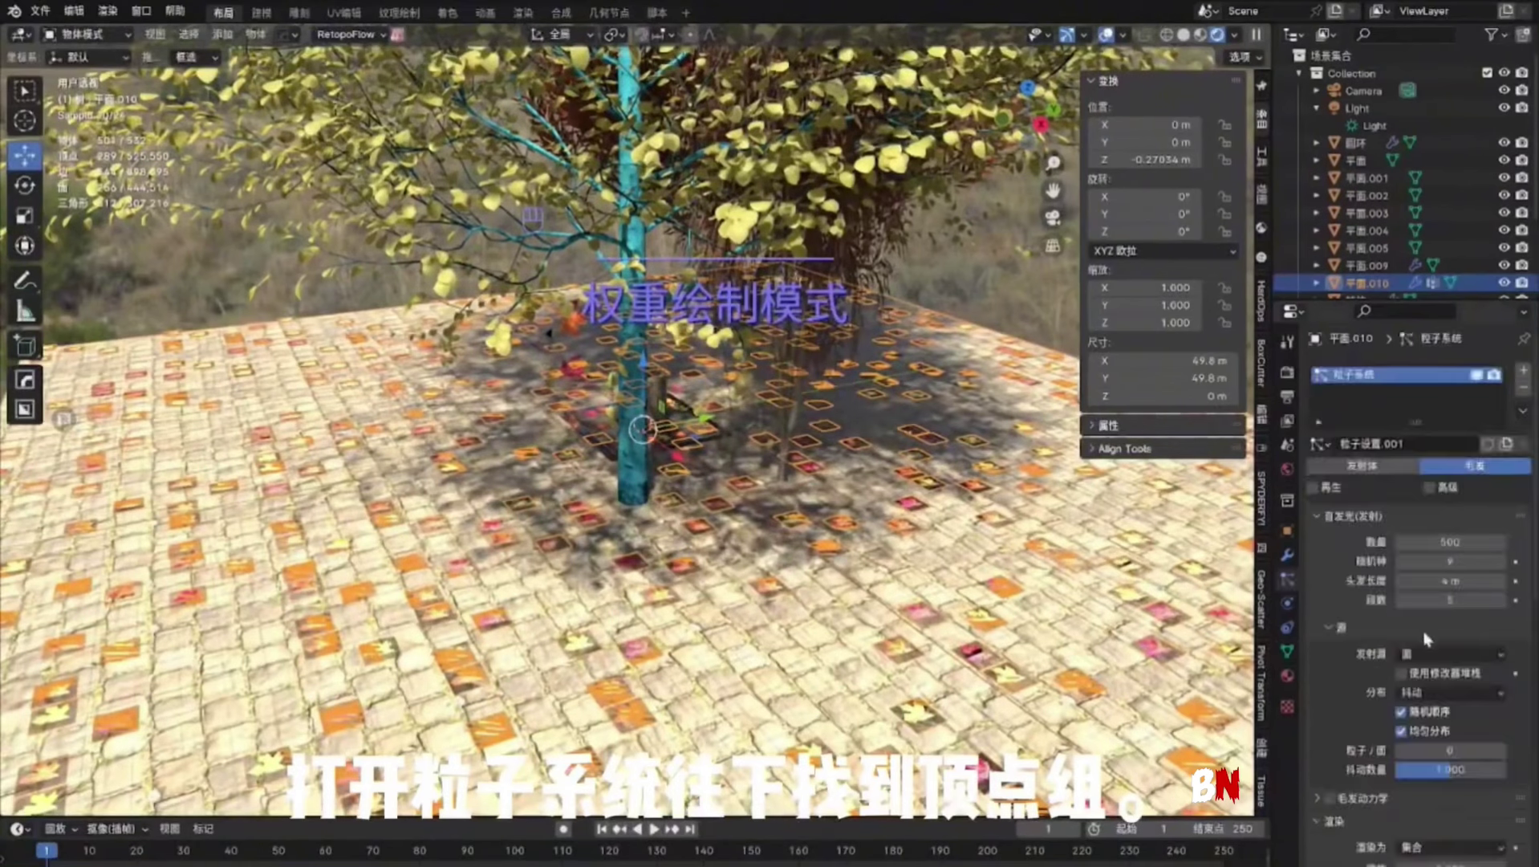
scroll(1392, 642, down, 10)
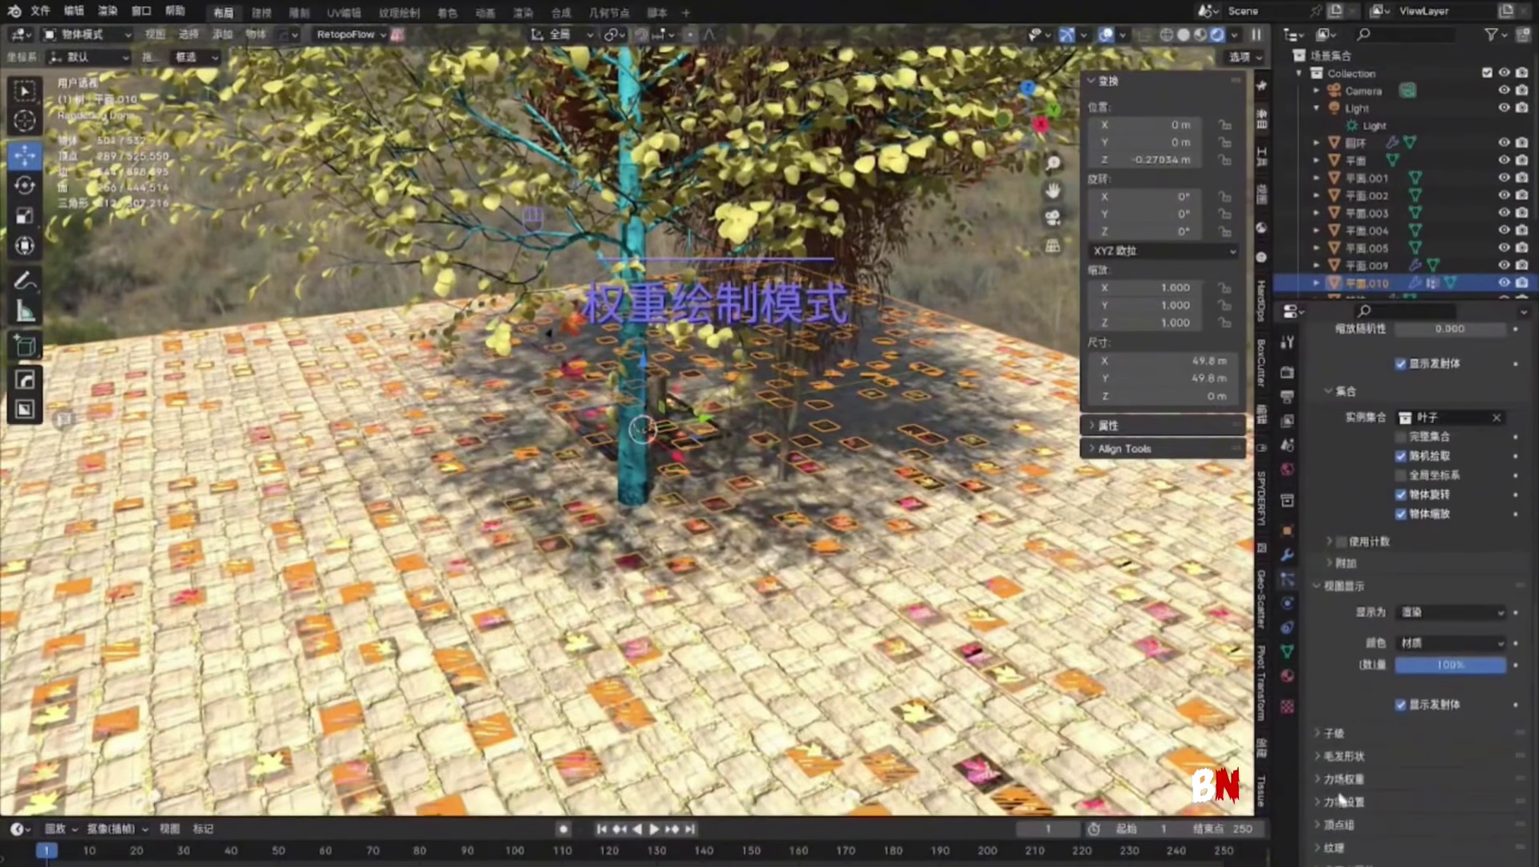
click(1334, 823)
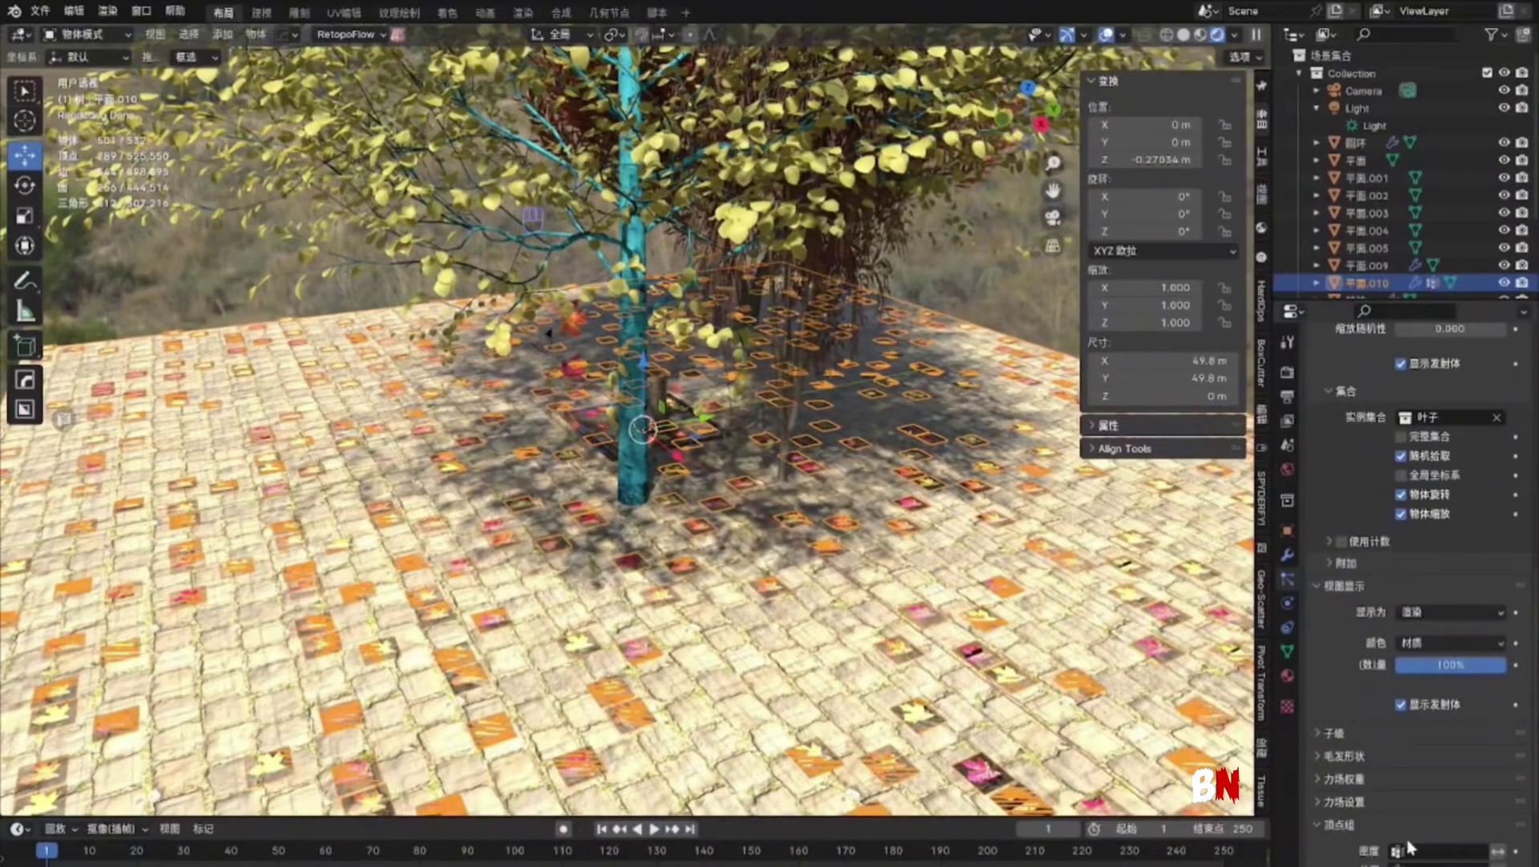
scroll(1339, 827, down, 4)
click(1439, 706)
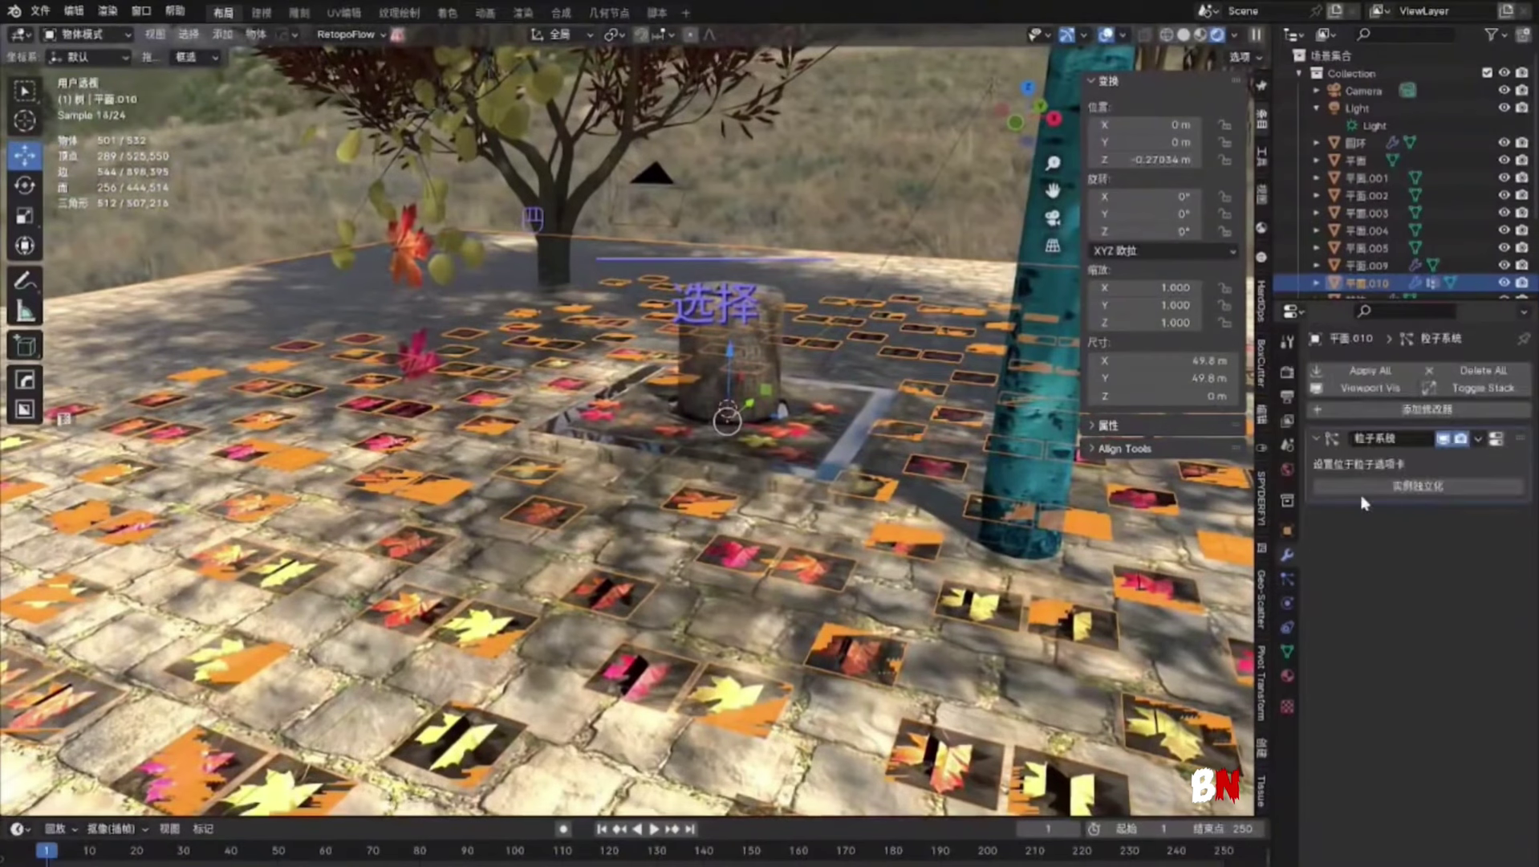
Stop rendering the ground's leaf emitter plane and slightly reduce the leaf particles' scale to lessen overlaps
click(1284, 581)
scroll(1373, 614, down, 4)
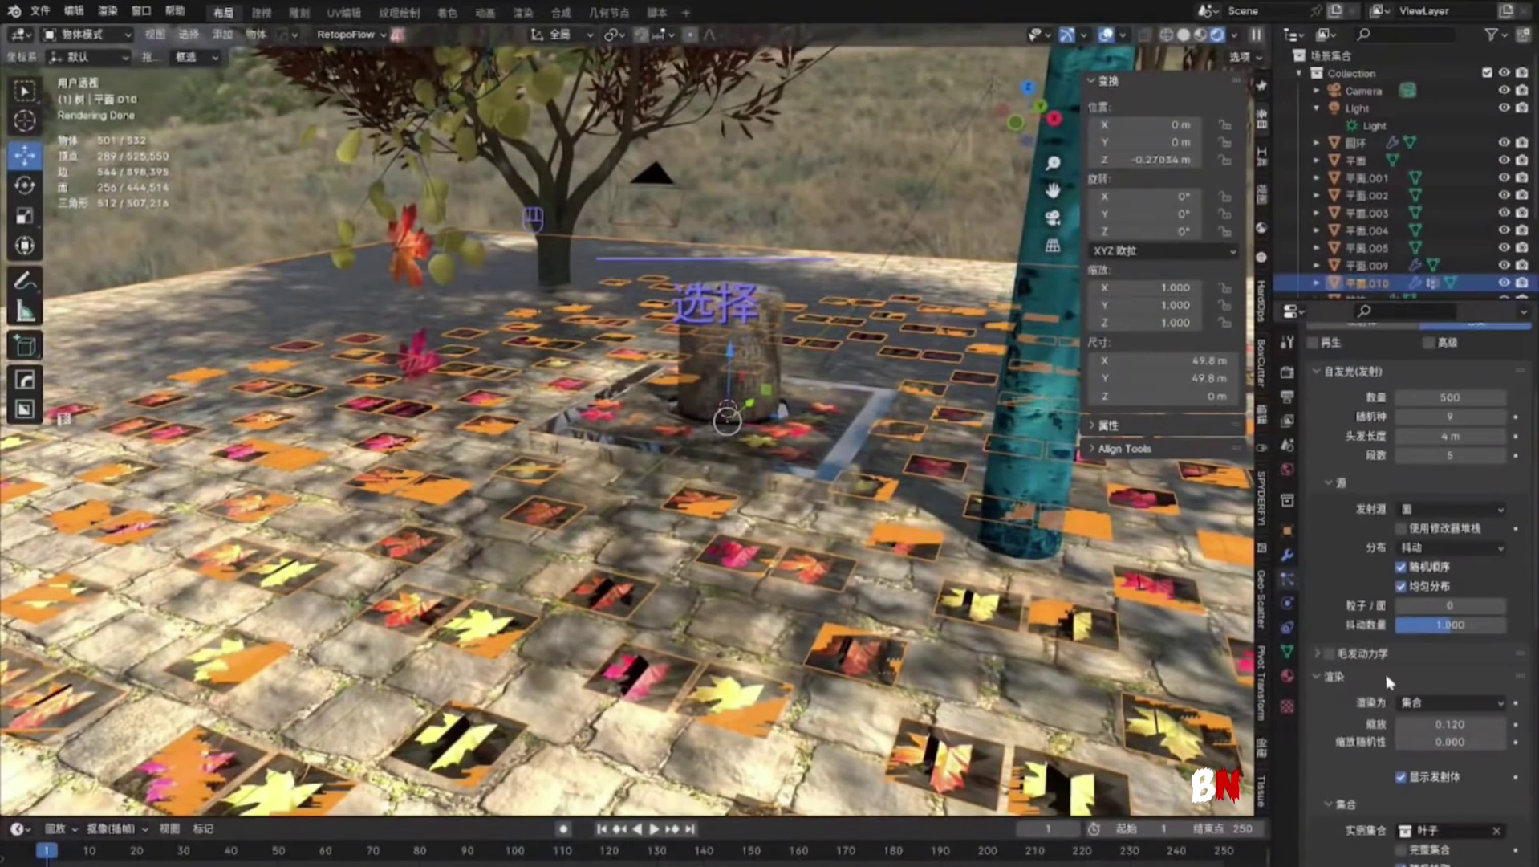
click(1400, 776)
scroll(1393, 785, down, 4)
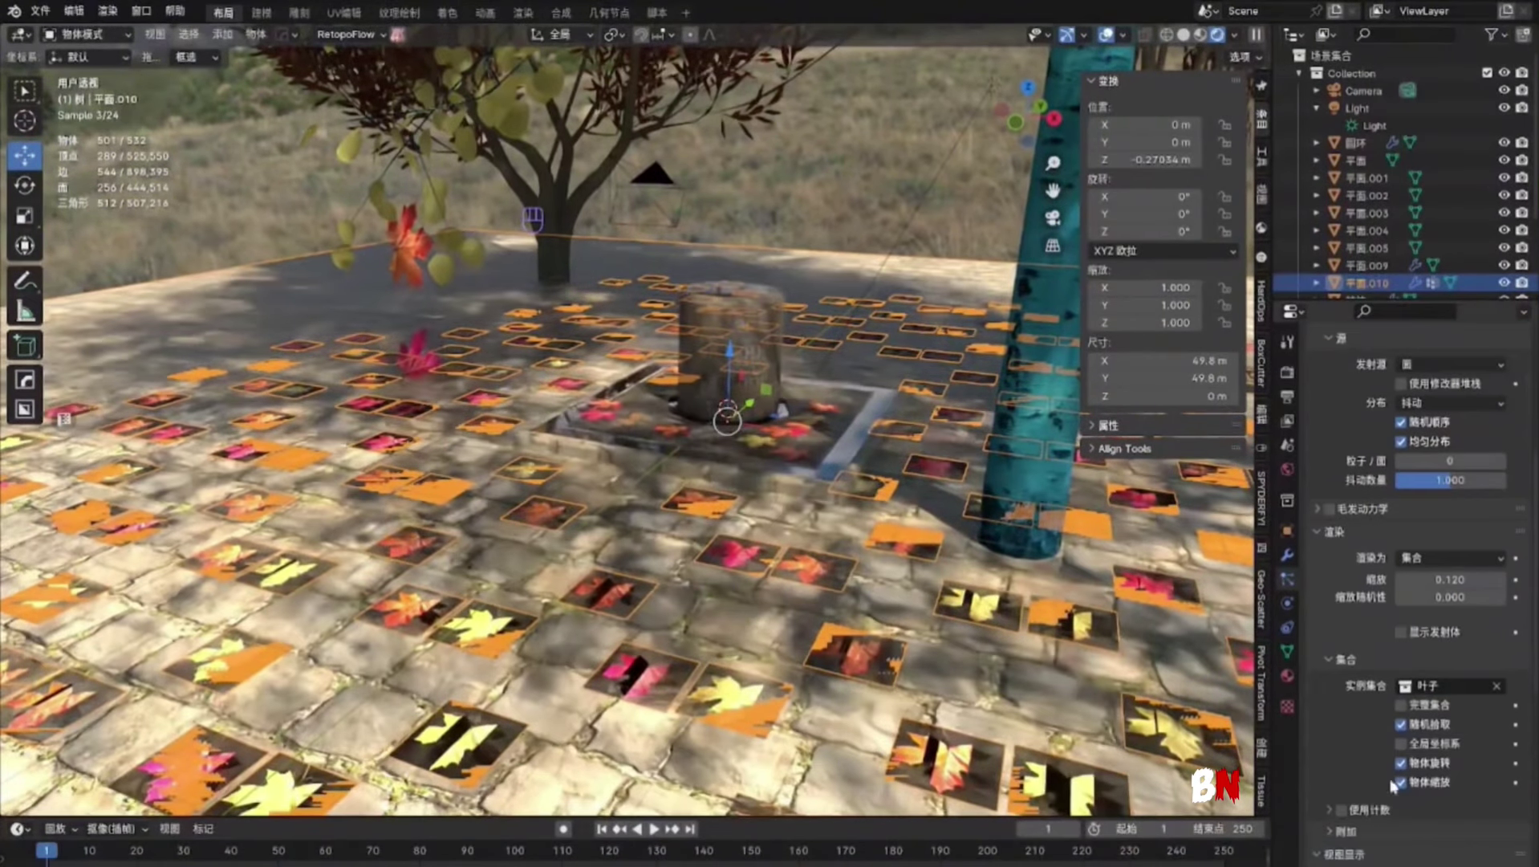
scroll(1350, 834, down, 2)
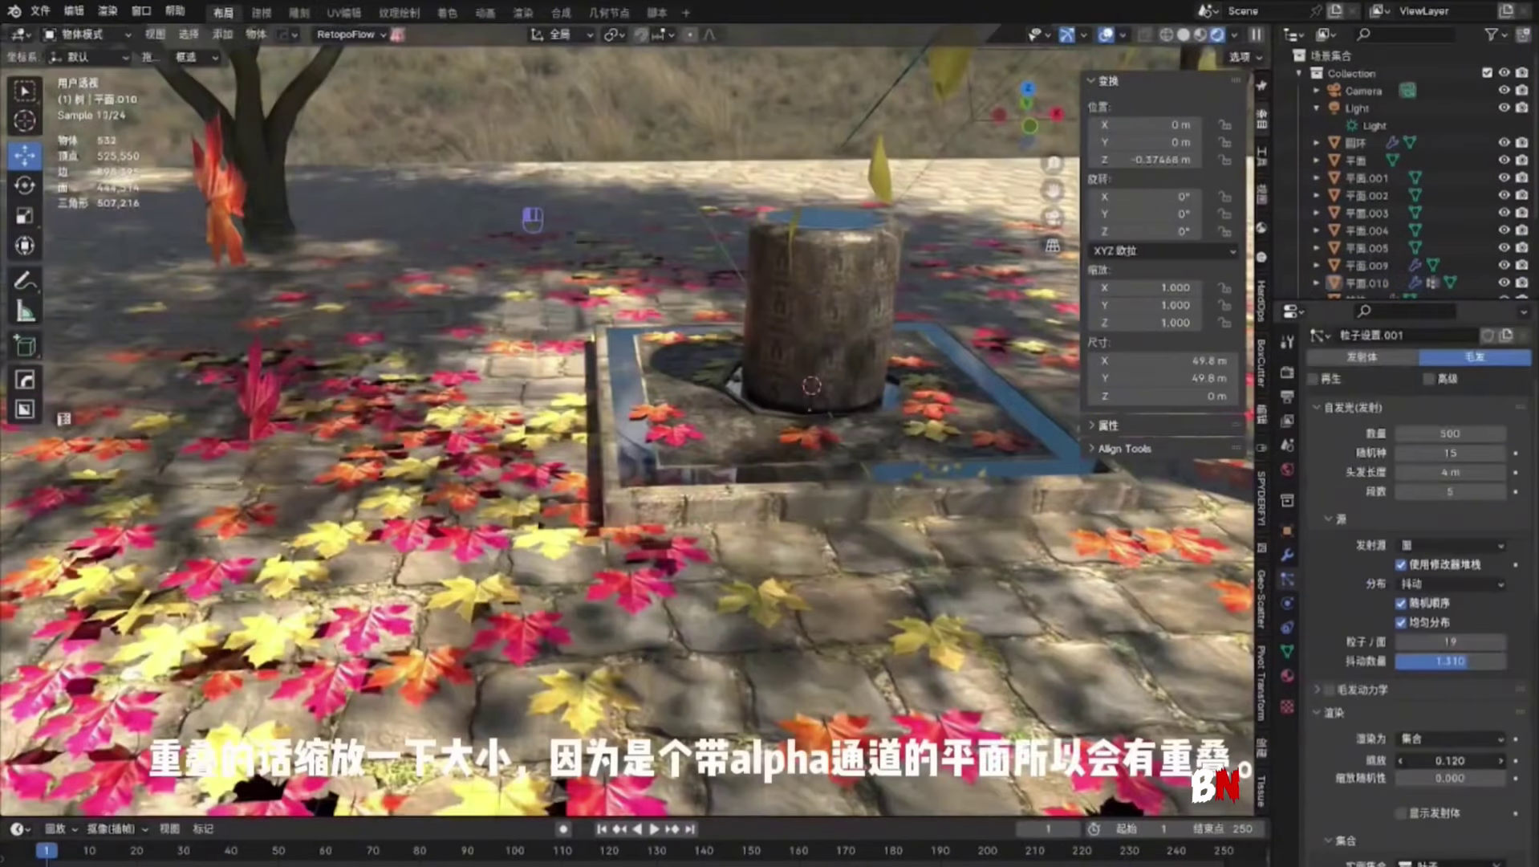
drag(1450, 760, 1440, 760)
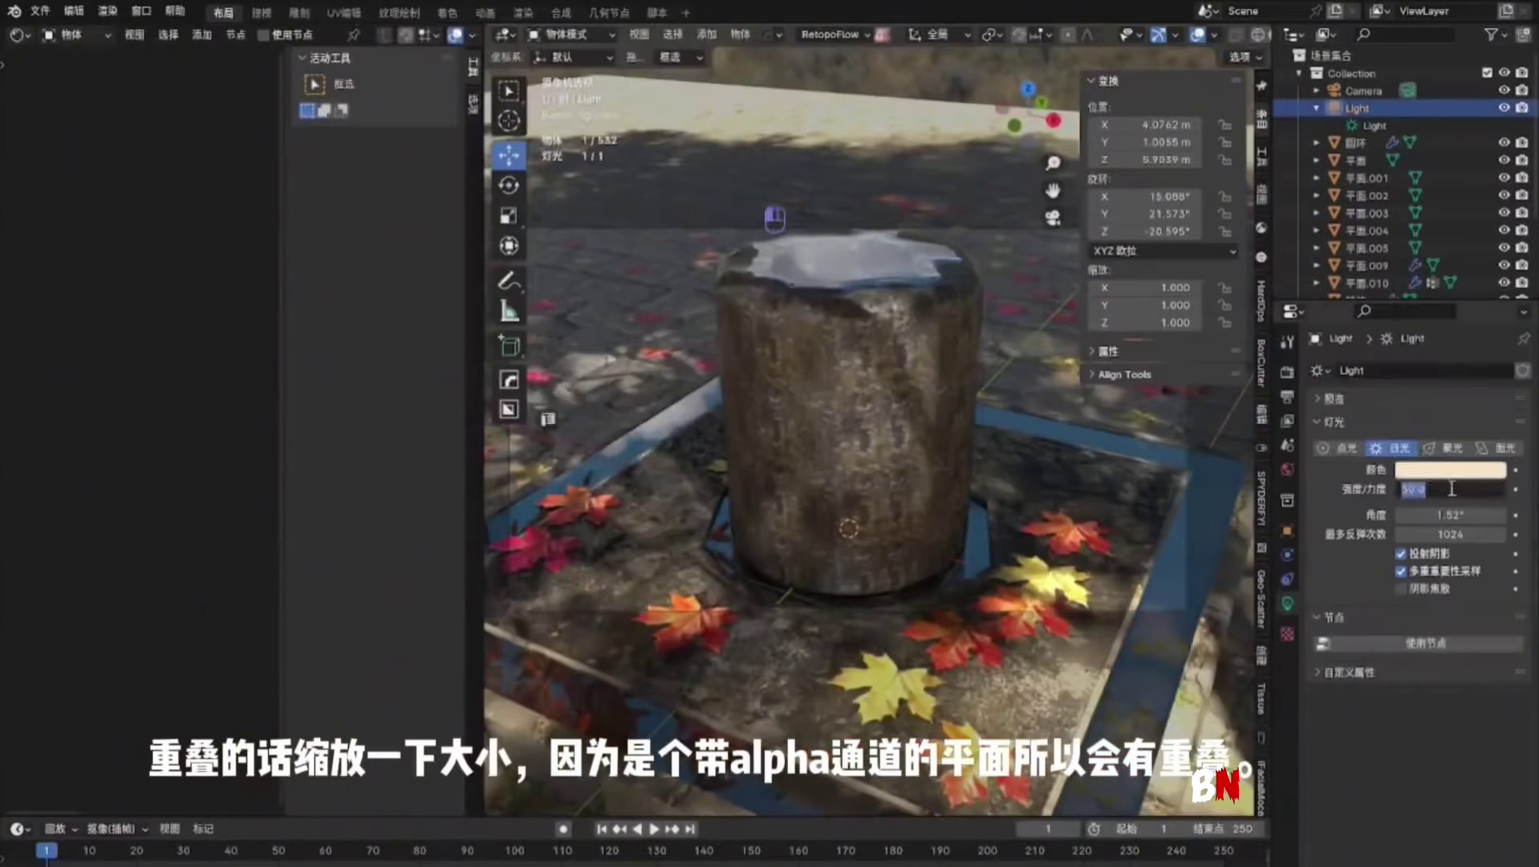
Change the sun light's colour to pale blue and light the rendered viewport with the scene world
click(1450, 469)
click(1403, 201)
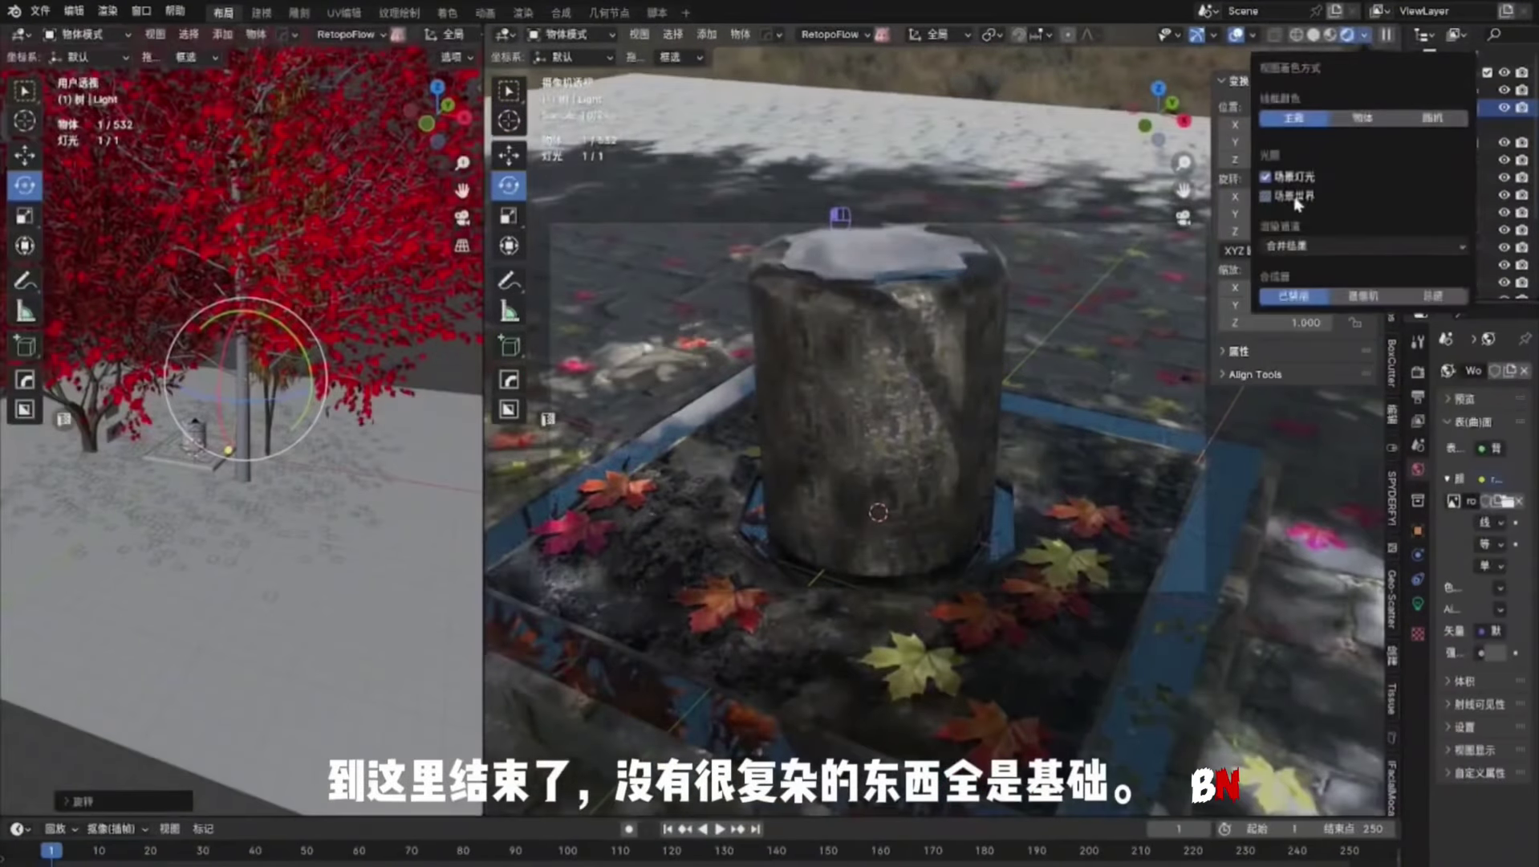
click(1296, 197)
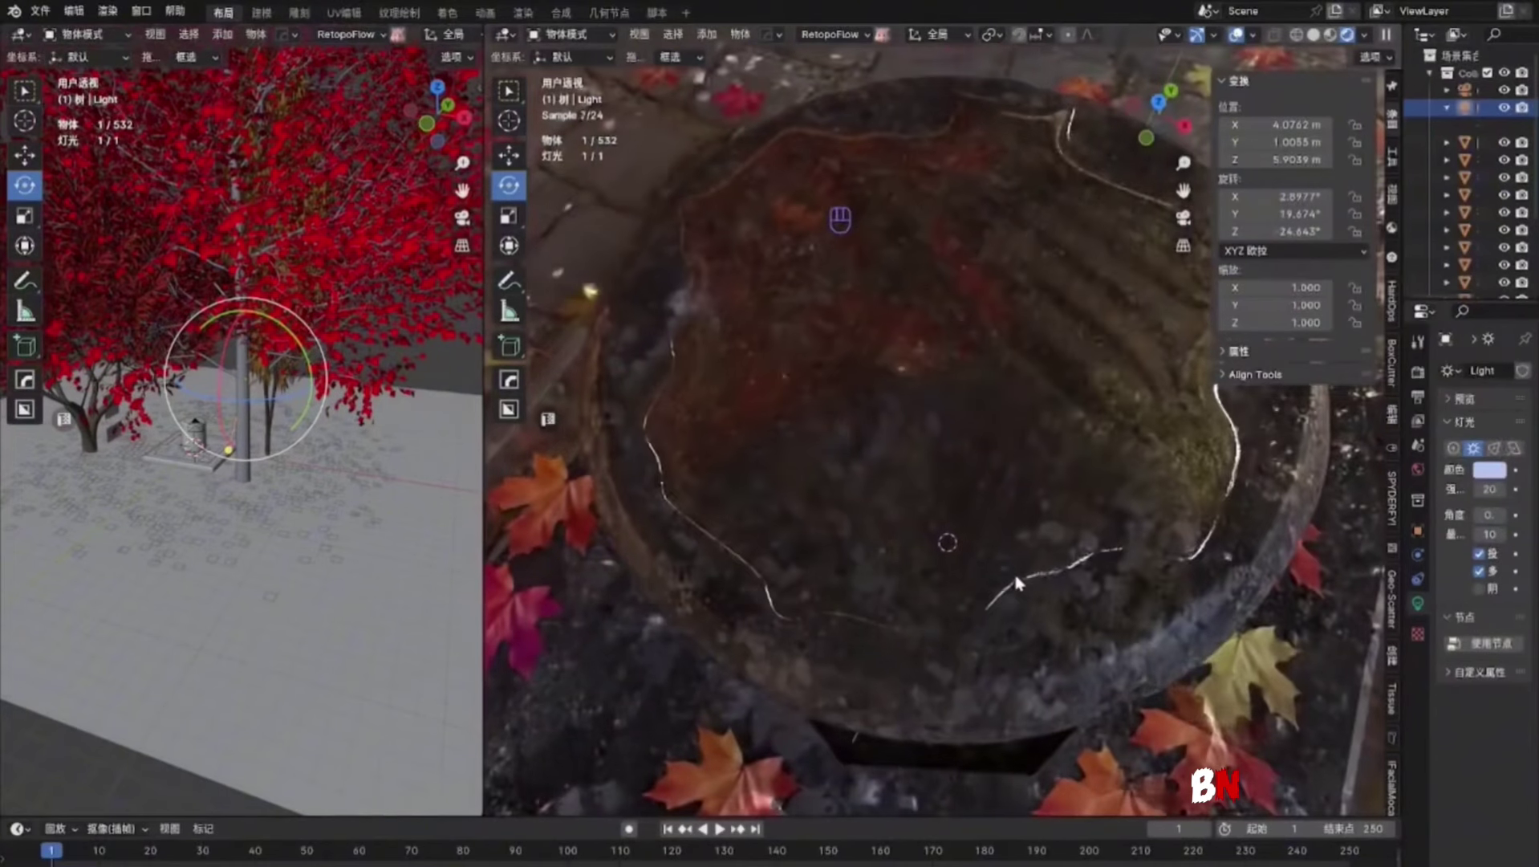
scroll(1016, 581, down, 5)
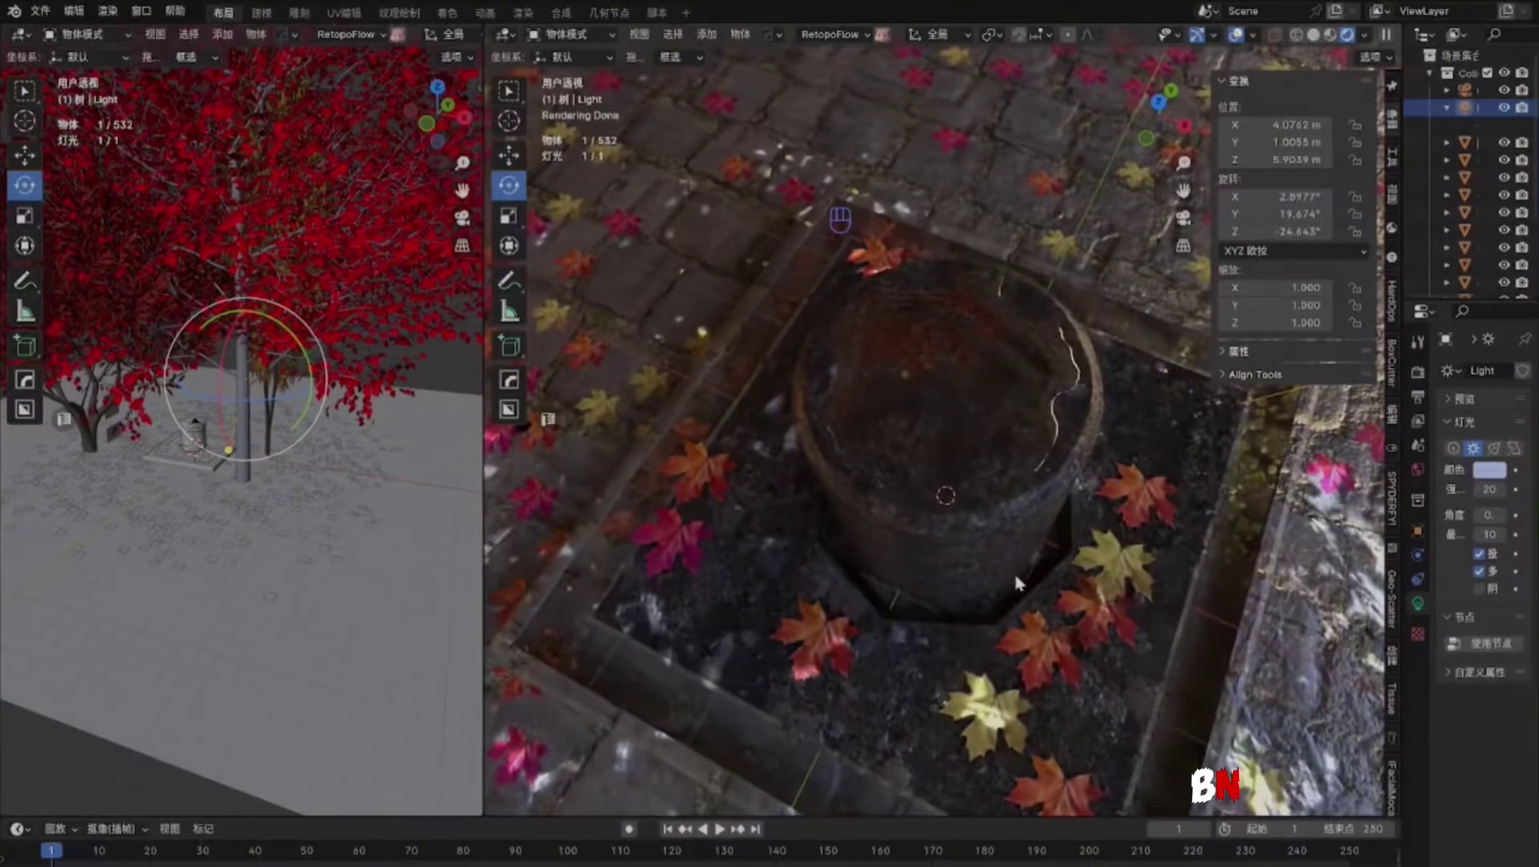